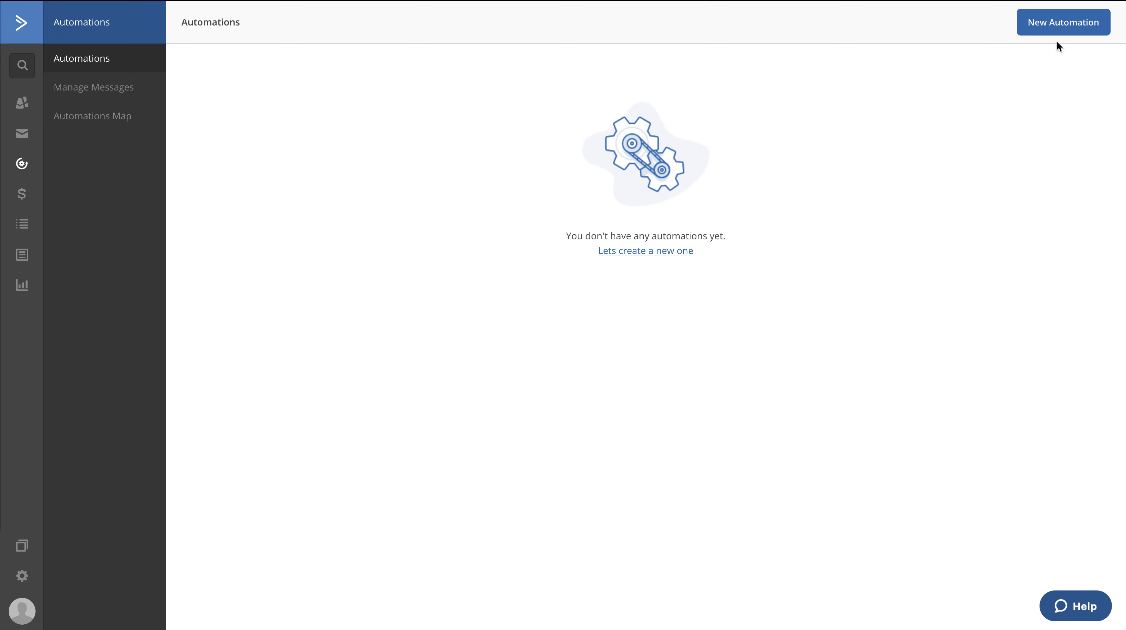
{"action": "left_click", "coordinate": [1044, 12]}
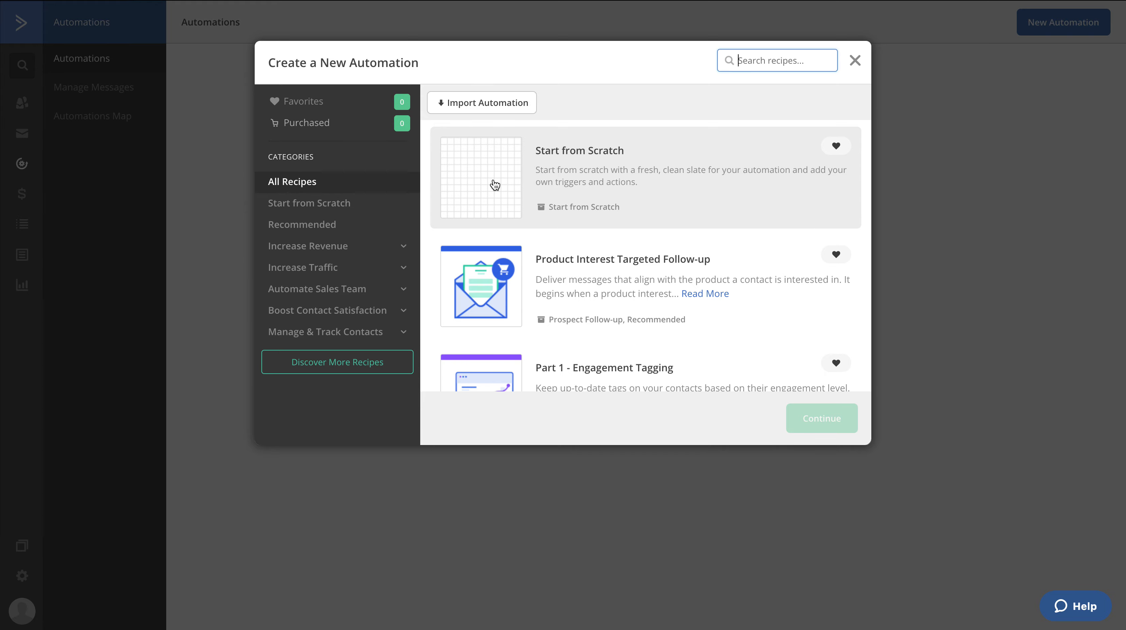
{"action": "scroll", "coordinate": [549, 319], "scroll_direction": "down", "scroll_amount": 20}
{"action": "scroll", "coordinate": [550, 319], "scroll_direction": "up", "scroll_amount": 15}
{"action": "scroll", "coordinate": [550, 319], "scroll_direction": "up", "scroll_amount": 5}
{"action": "left_click", "coordinate": [630, 58]}
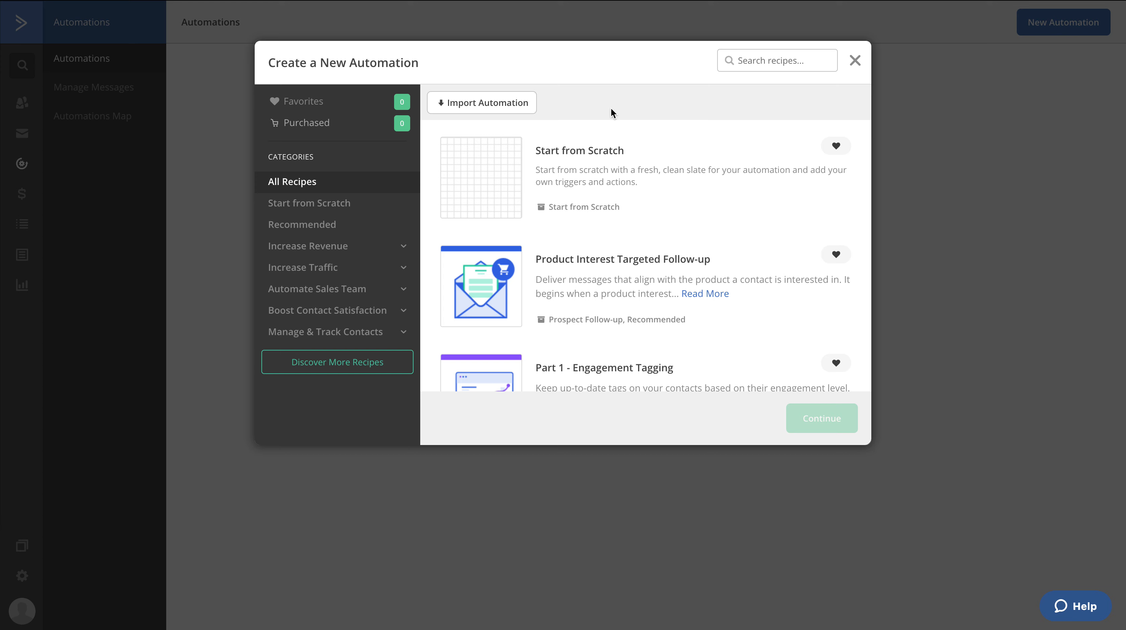
{"action": "left_click", "coordinate": [482, 107]}
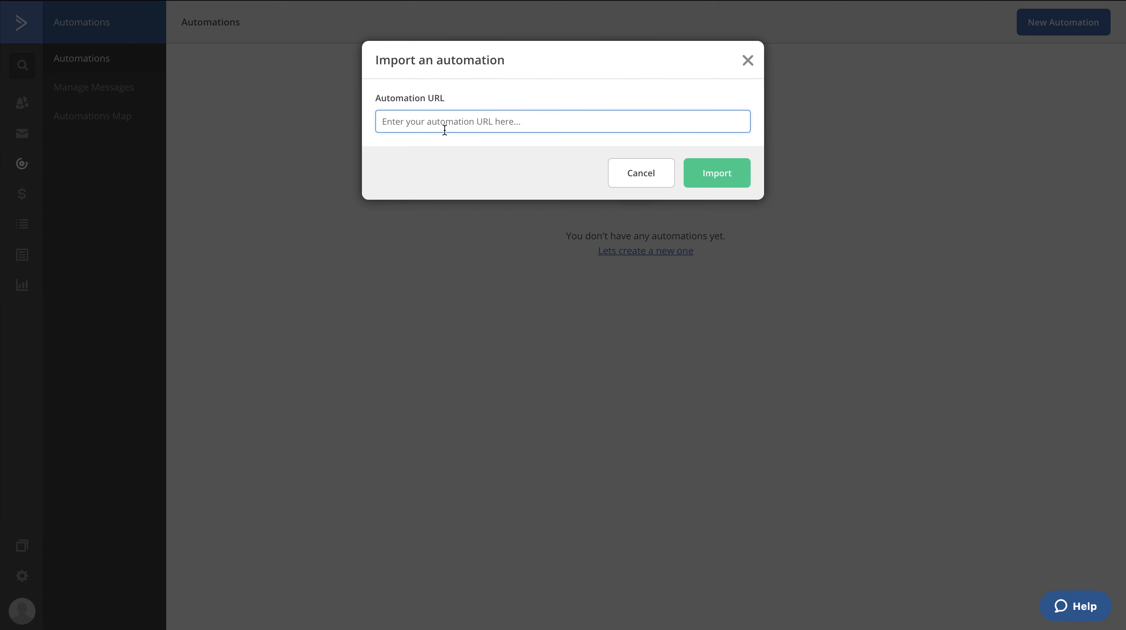
{"action": "left_click", "coordinate": [639, 173]}
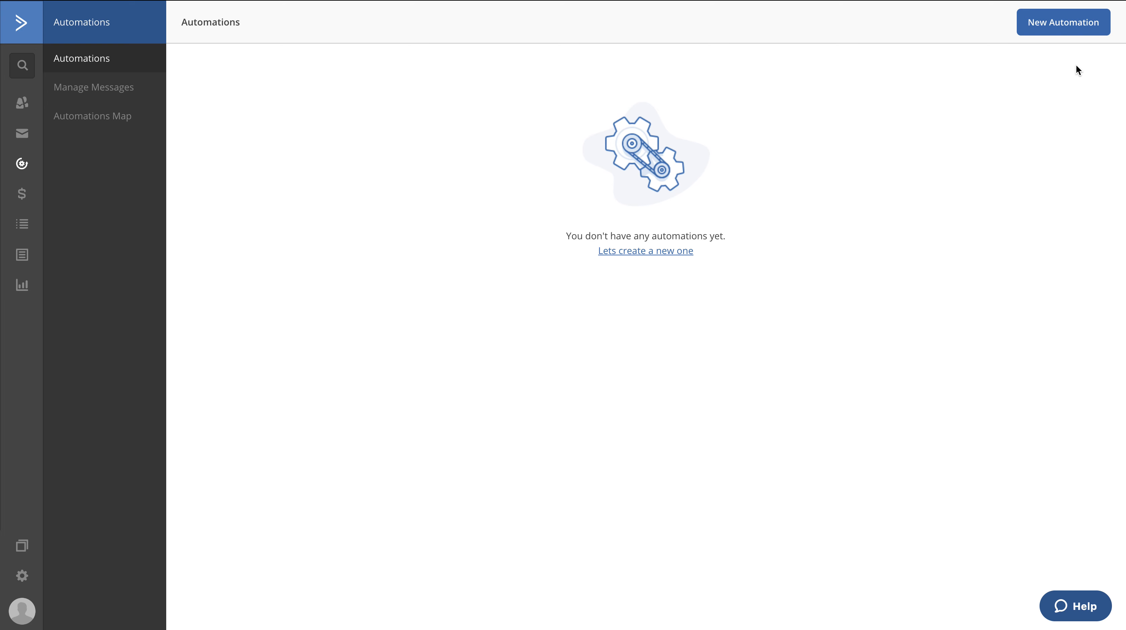
Create a new automation using the Start from Scratch recipe
{"action": "left_click", "coordinate": [1052, 30]}
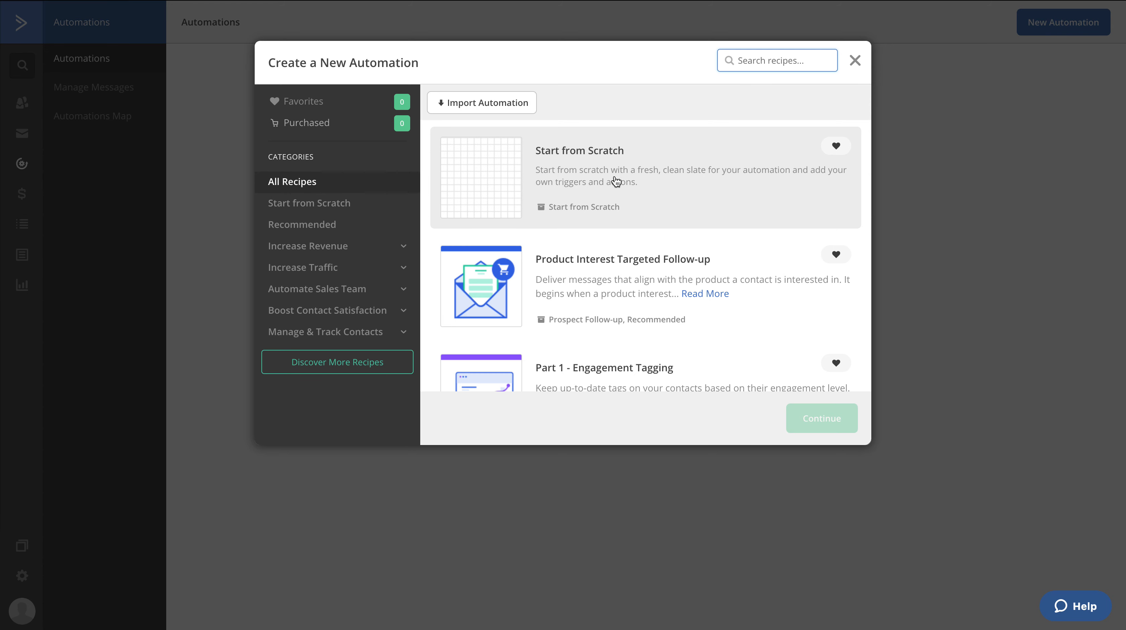
{"action": "left_click", "coordinate": [506, 184]}
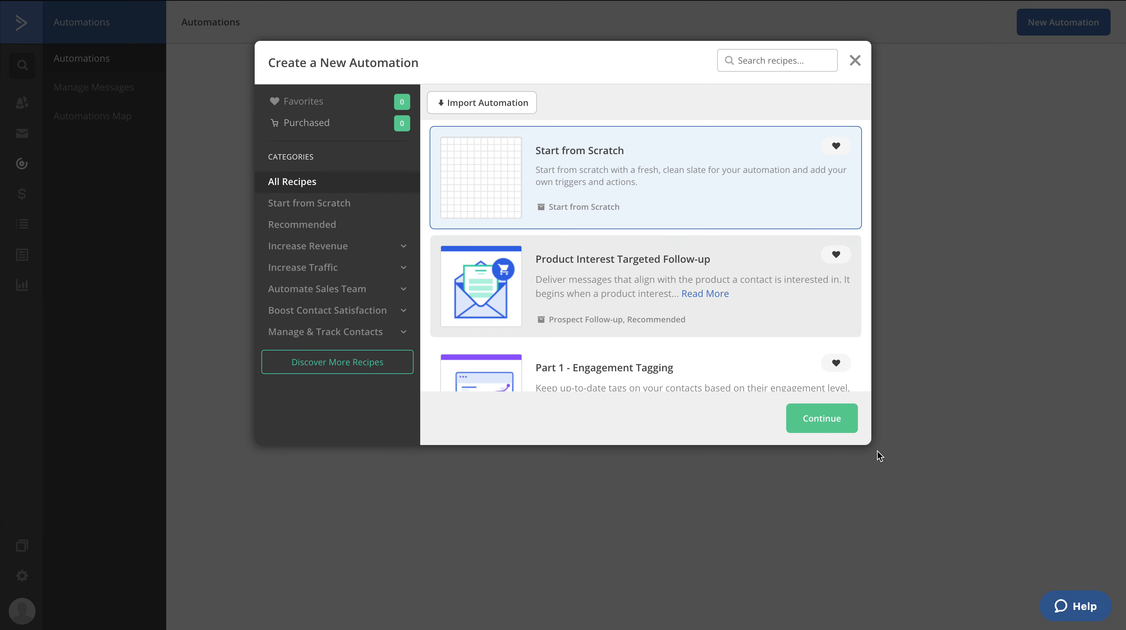
{"action": "left_click", "coordinate": [827, 429]}
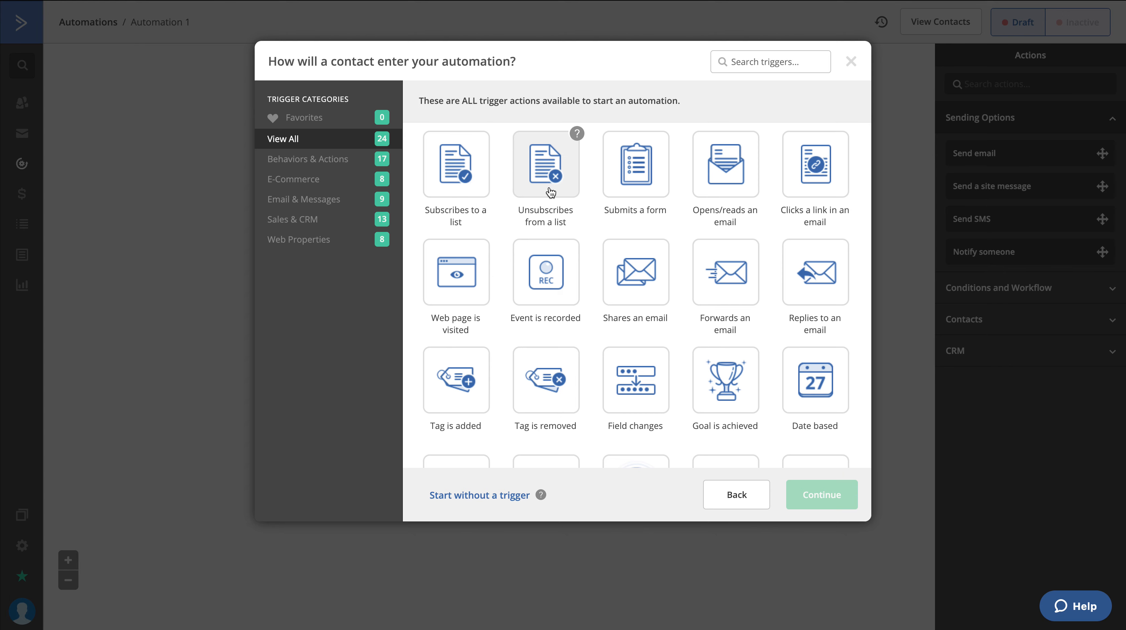
Choose "Subscribes to a list" as the trigger by which contacts enter the automation
{"action": "scroll", "coordinate": [551, 193], "scroll_direction": "down", "scroll_amount": 1}
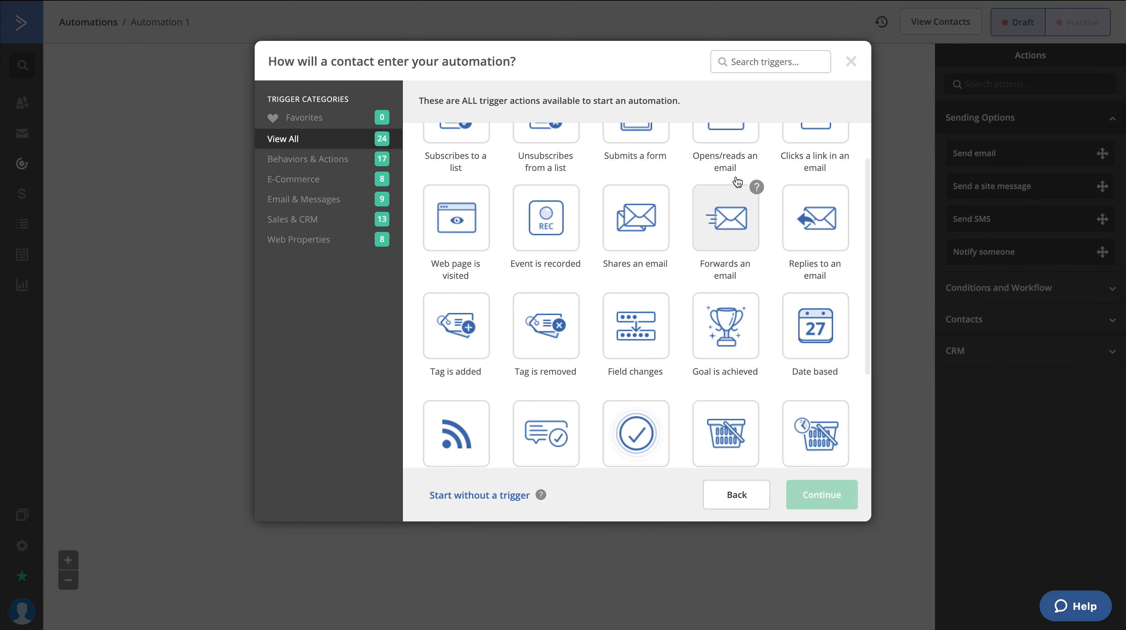
{"action": "scroll", "coordinate": [737, 181], "scroll_direction": "up", "scroll_amount": 1}
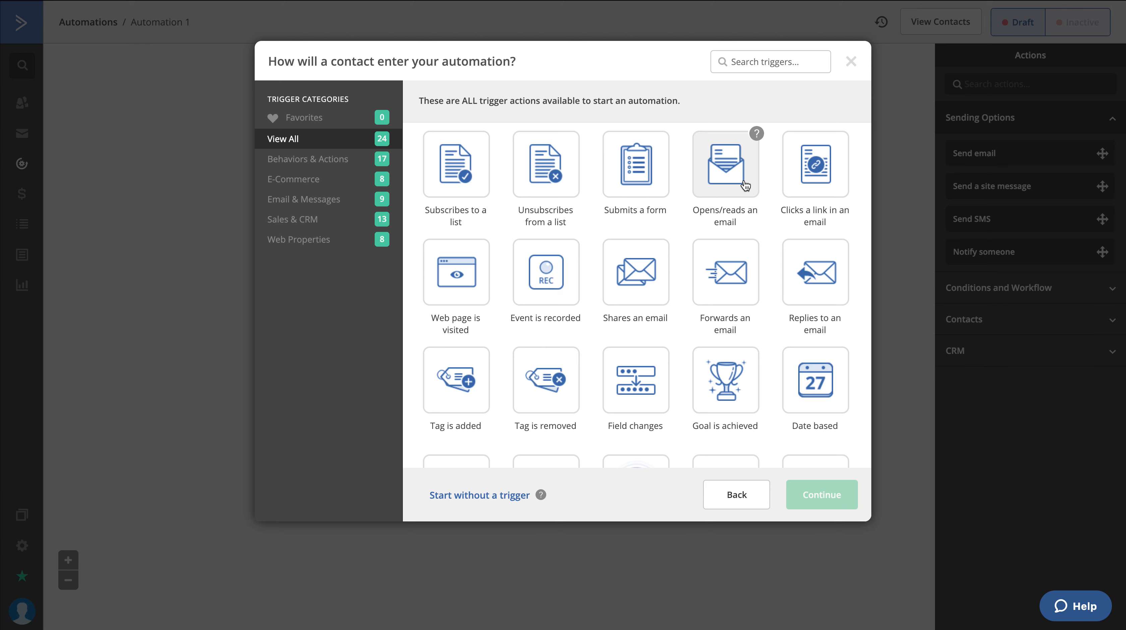
{"action": "scroll", "coordinate": [520, 318], "scroll_direction": "down", "scroll_amount": 5}
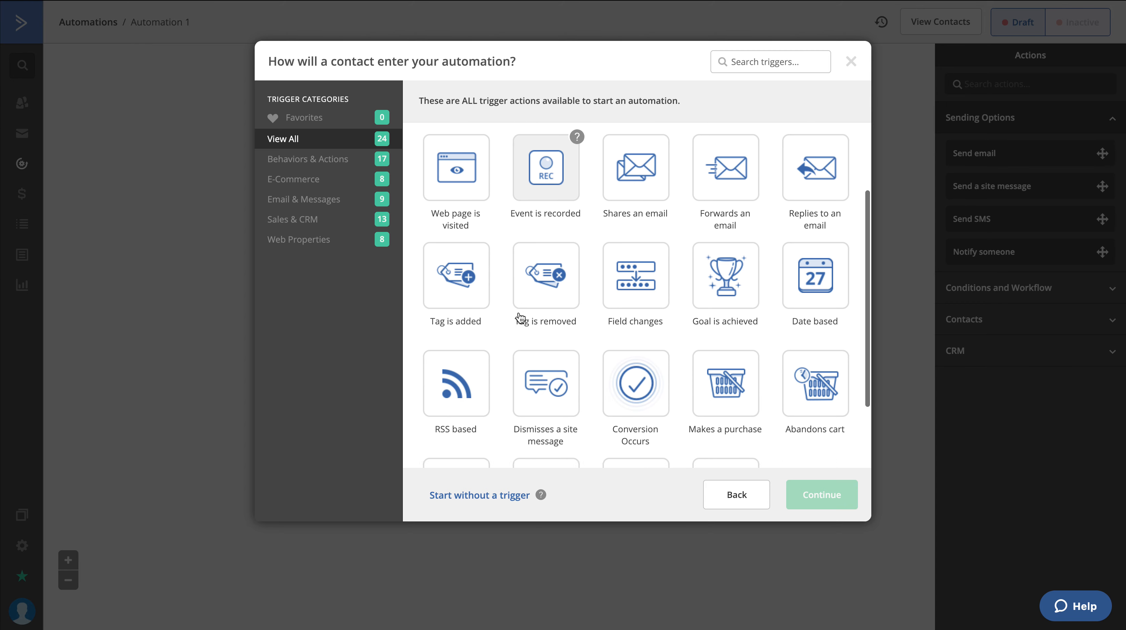
{"action": "scroll", "coordinate": [659, 309], "scroll_direction": "up", "scroll_amount": 3}
{"action": "scroll", "coordinate": [659, 303], "scroll_direction": "up", "scroll_amount": 2}
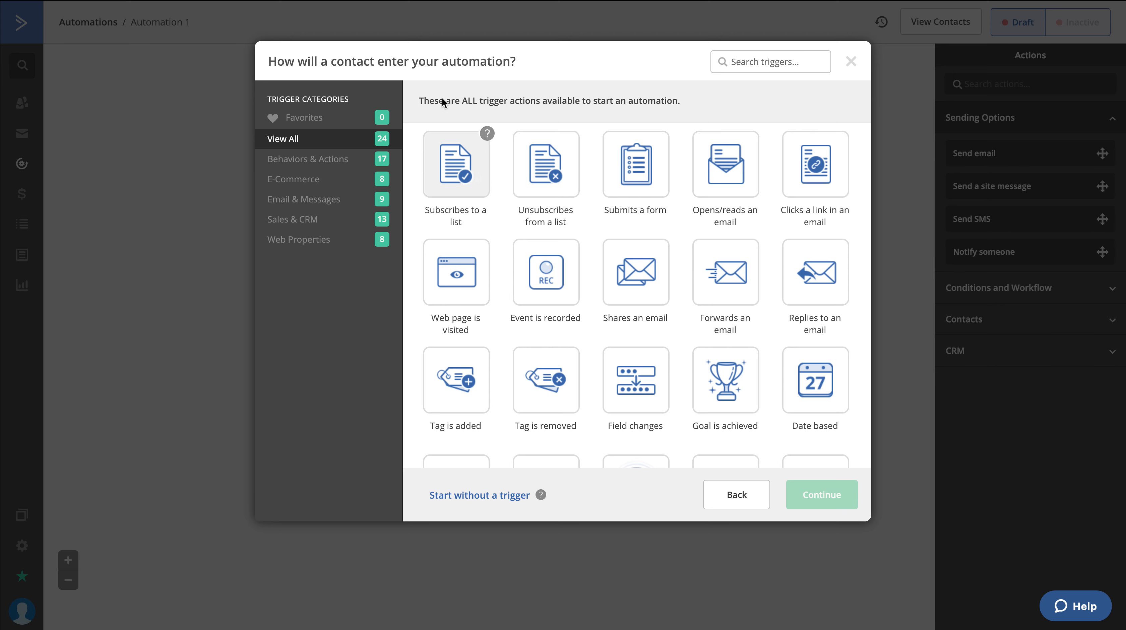
{"action": "left_click", "coordinate": [469, 163]}
{"action": "left_click", "coordinate": [832, 498]}
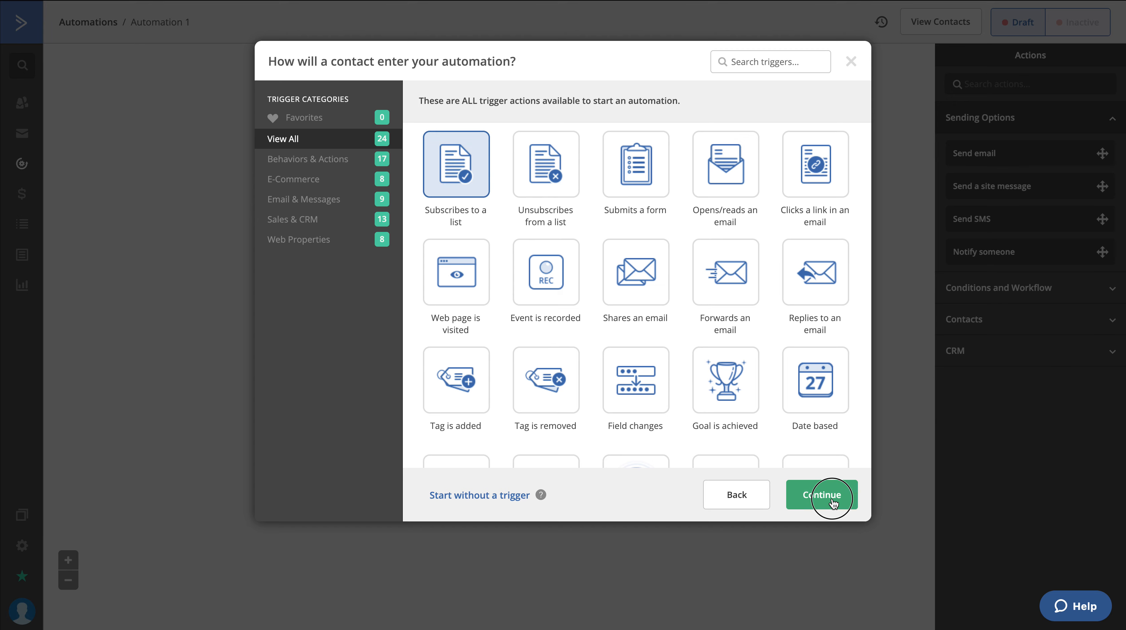
Set the trigger's list to Lead Magnet and add it as the automation's start
{"action": "left_click", "coordinate": [388, 113]}
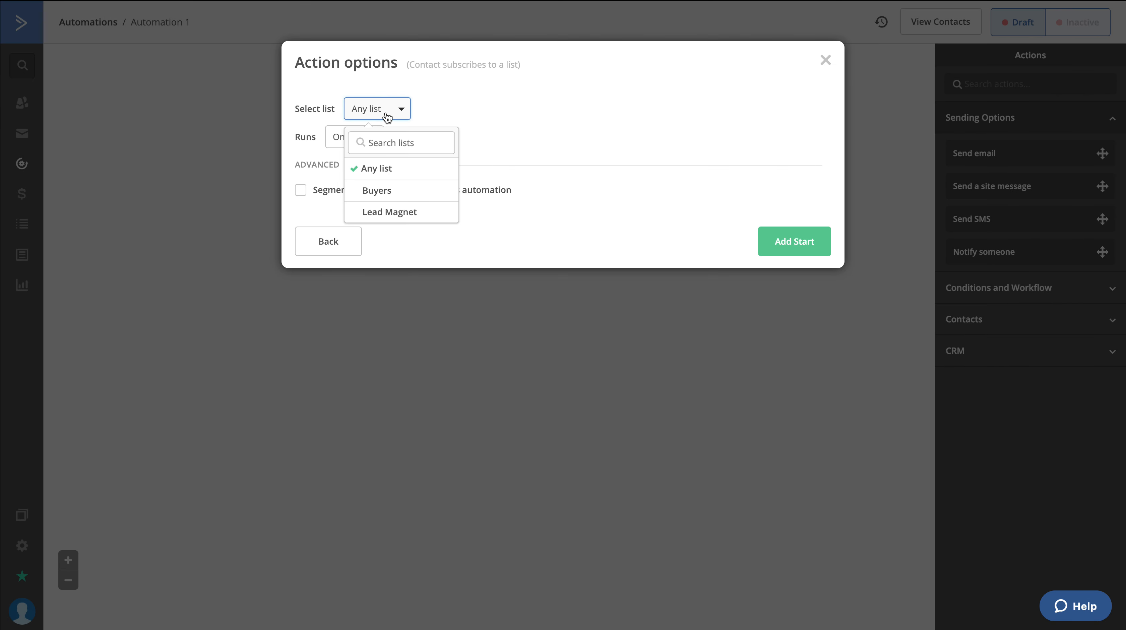
{"action": "left_click", "coordinate": [403, 219]}
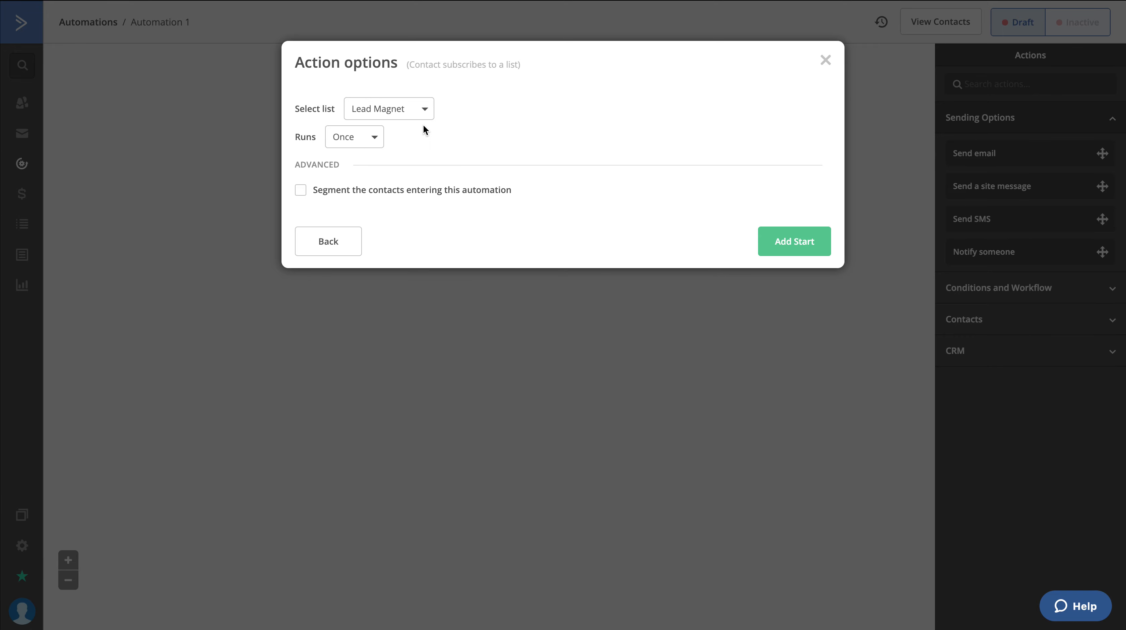
{"action": "left_click", "coordinate": [792, 238]}
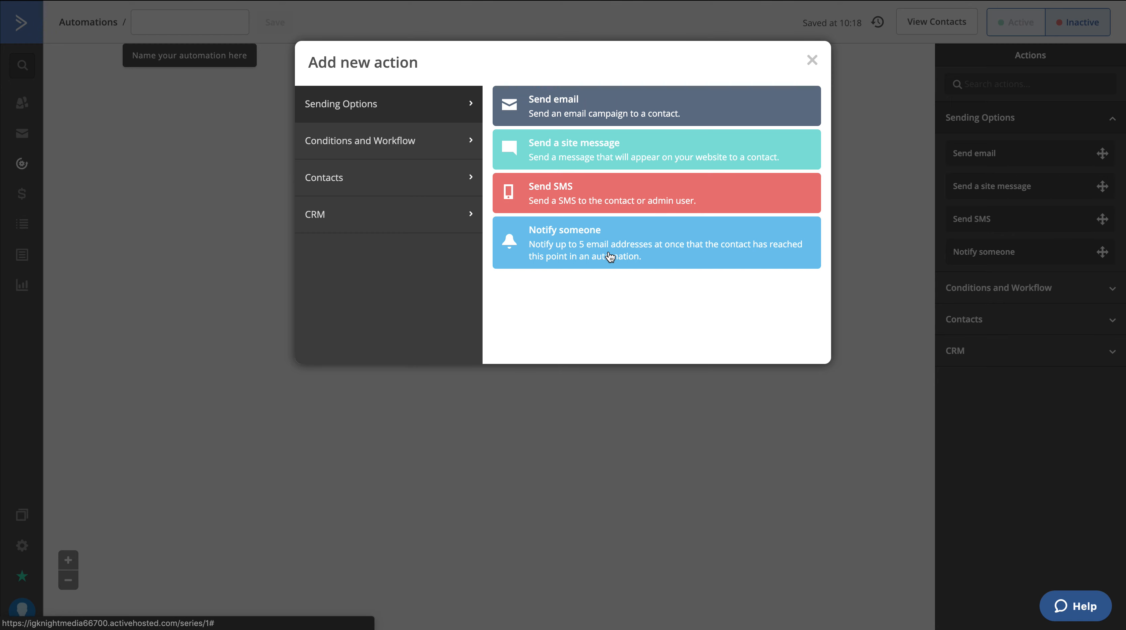
Add a Send email action to the automation and create a new email named "Welcome" for it
{"action": "left_click", "coordinate": [577, 102]}
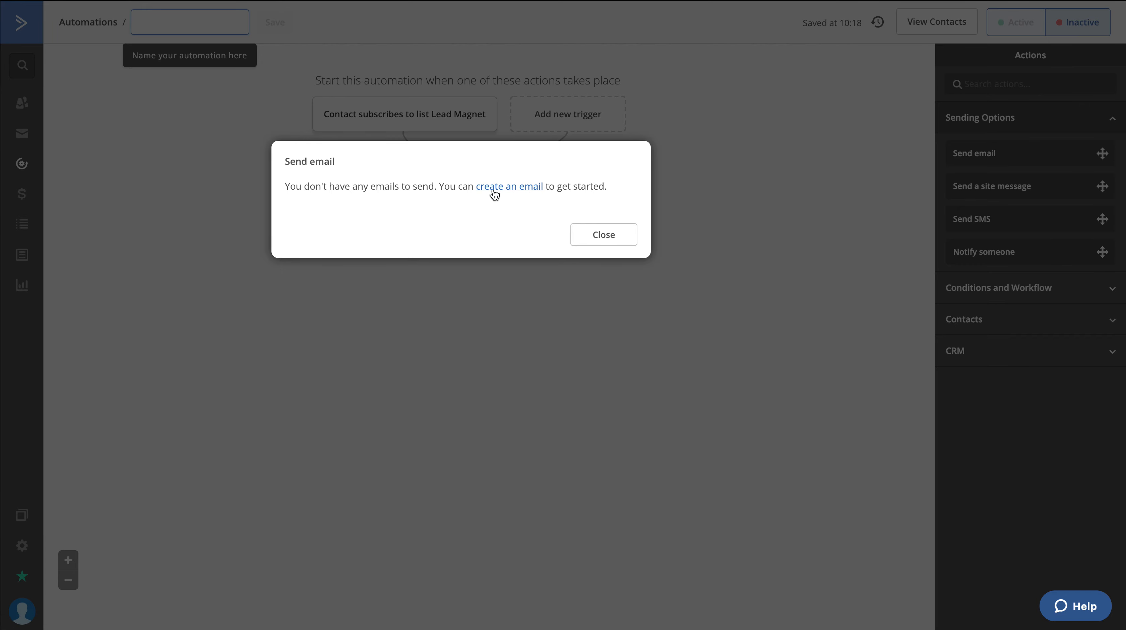
{"action": "left_click", "coordinate": [510, 187]}
{"action": "left_click", "coordinate": [411, 248]}
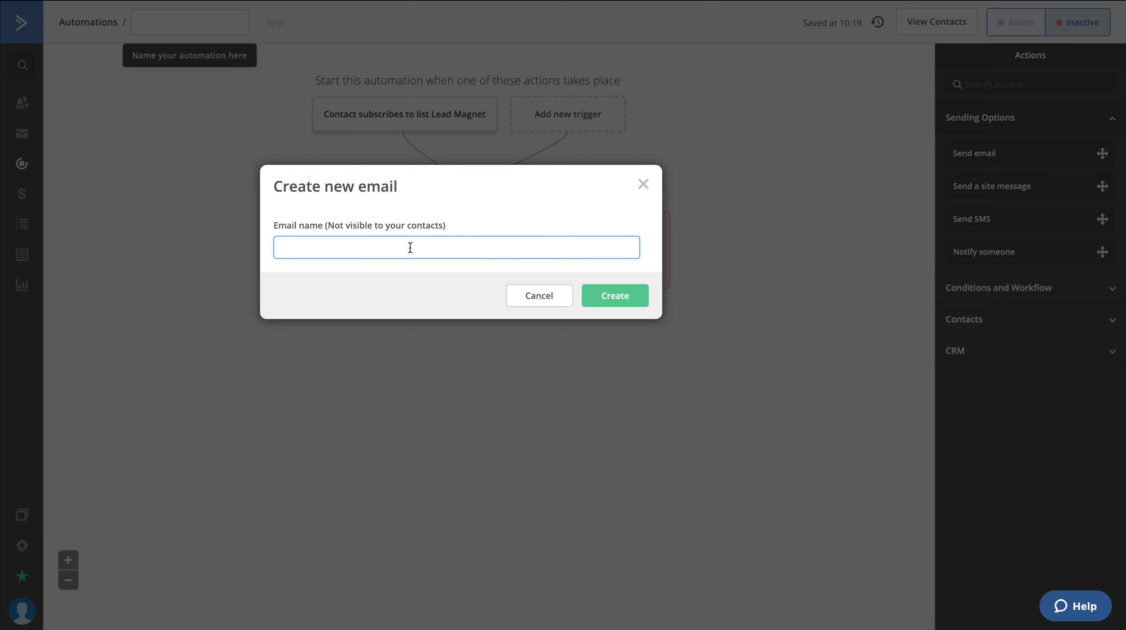
{"action": "type", "text": "Welcome"}
{"action": "left_click", "coordinate": [630, 295]}
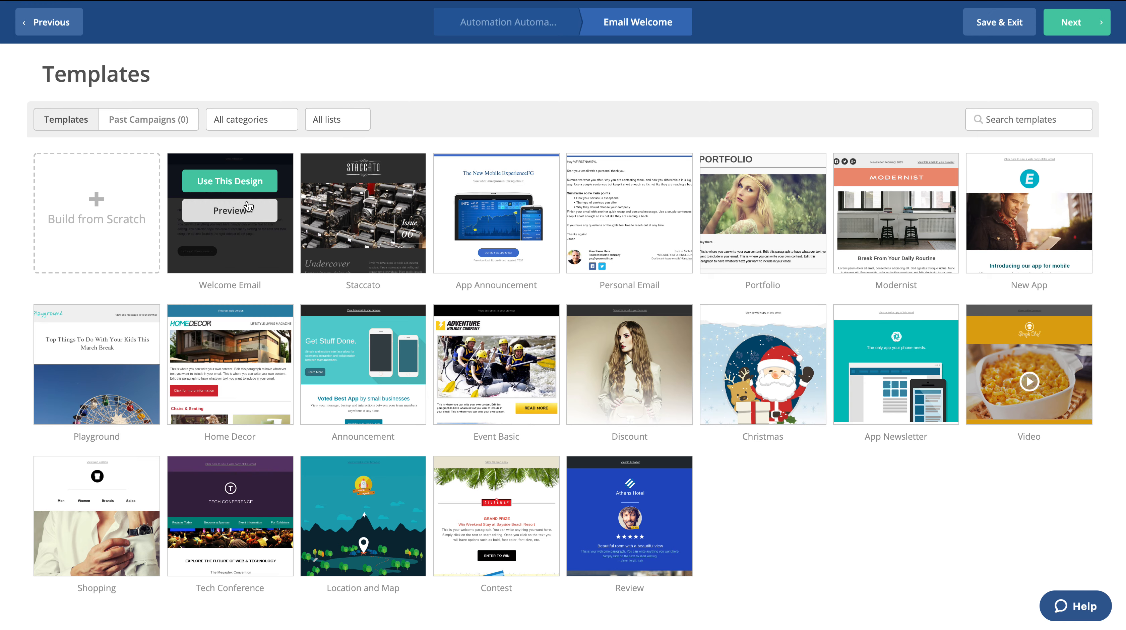
Base the email on the Welcome Email template, keeping the sender details and entering the subject "Welcome"
{"action": "left_click", "coordinate": [241, 181]}
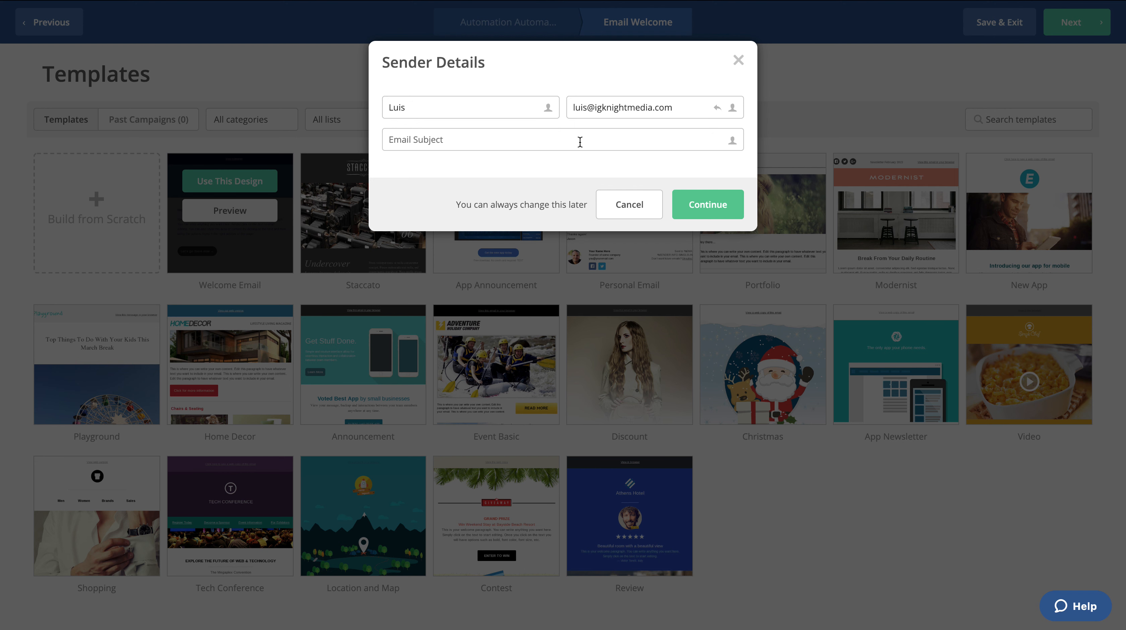
{"action": "left_click", "coordinate": [701, 208]}
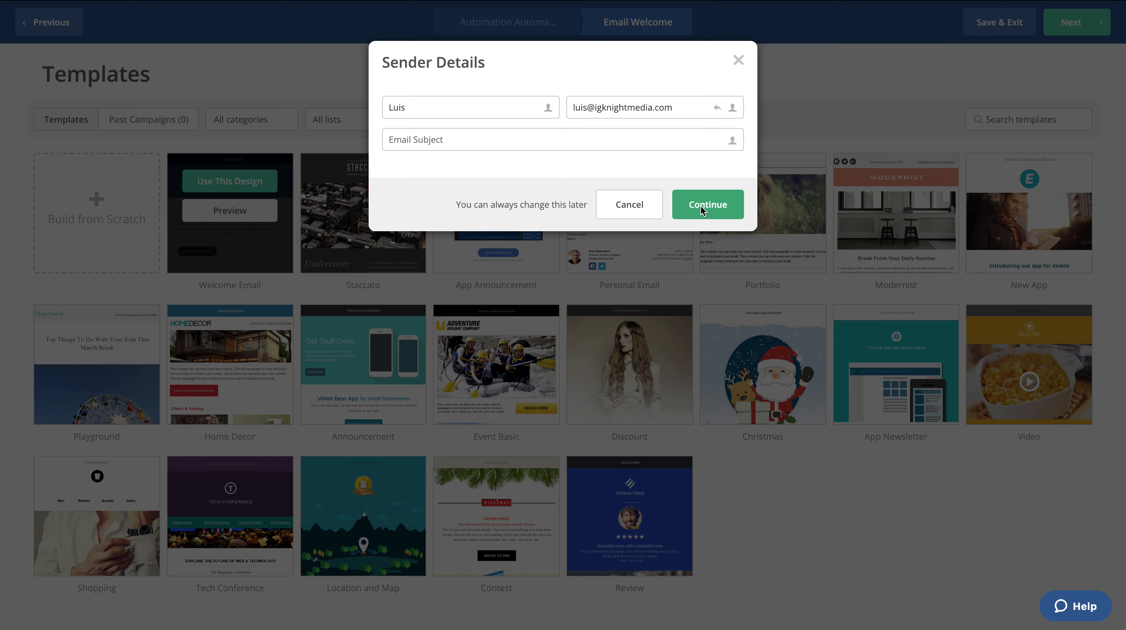
{"action": "left_click", "coordinate": [680, 43]}
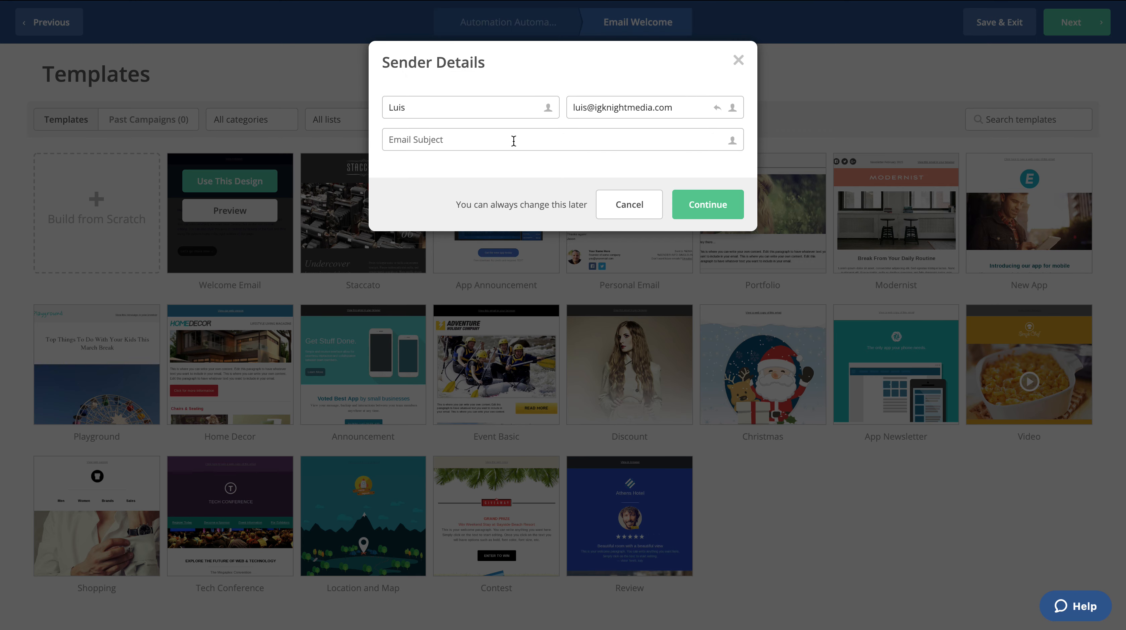
{"action": "type", "text": "Wel"}
{"action": "left_click", "coordinate": [719, 205]}
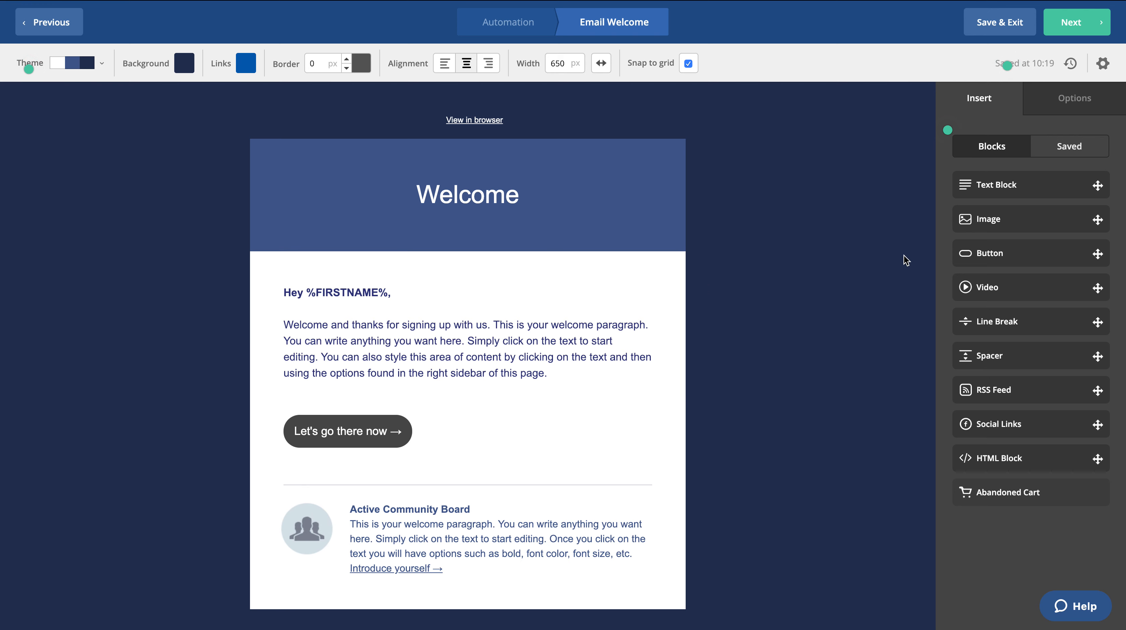
Accept the template design unchanged, review the campaign summary, and save the email to return to the automation
{"action": "left_click", "coordinate": [1067, 29]}
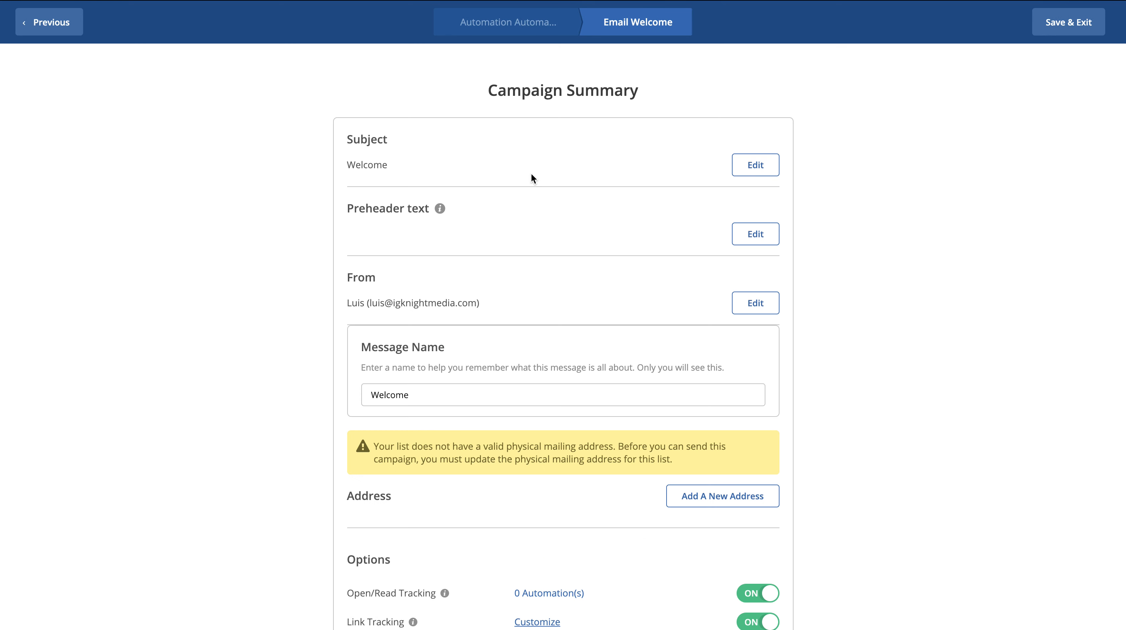
{"action": "scroll", "coordinate": [569, 433], "scroll_direction": "down", "scroll_amount": 8}
{"action": "scroll", "coordinate": [569, 397], "scroll_direction": "up", "scroll_amount": 8}
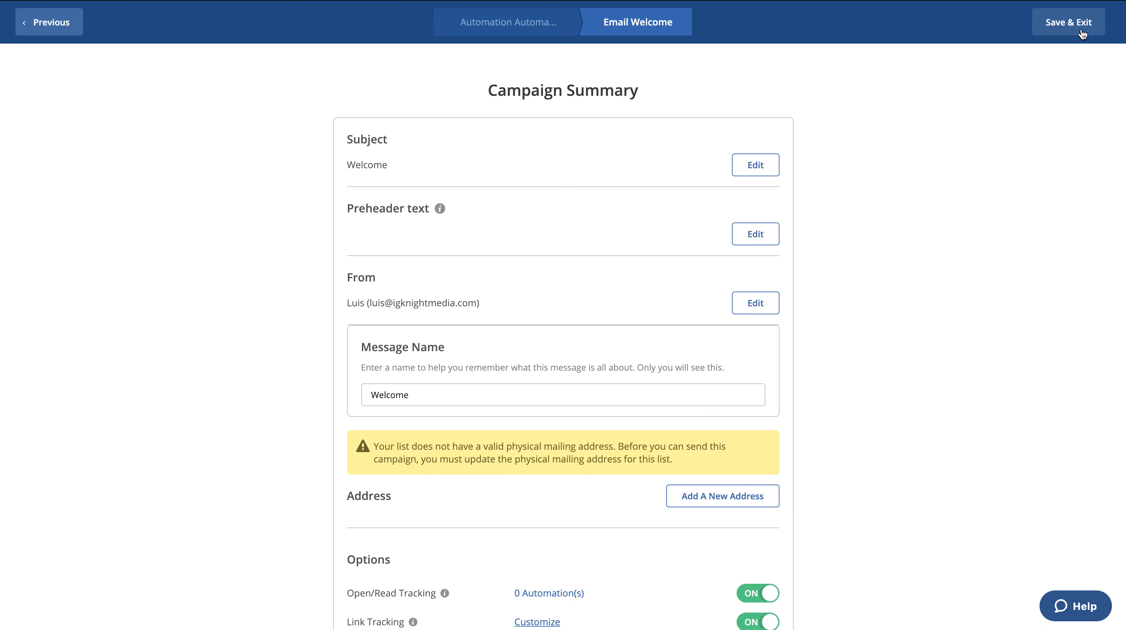
{"action": "left_click", "coordinate": [1067, 29]}
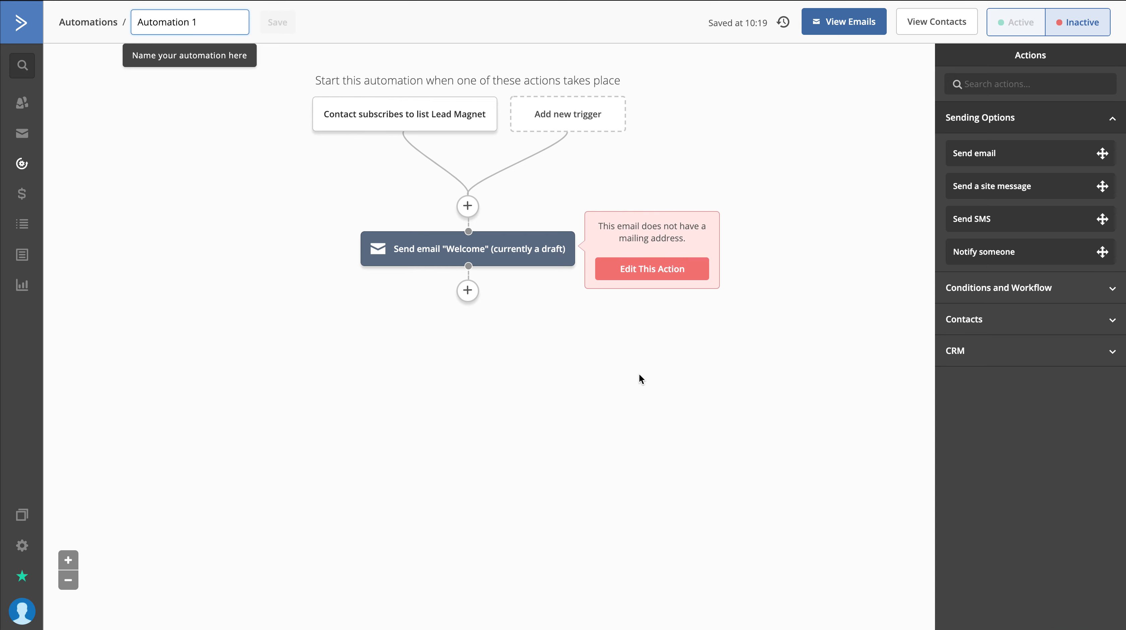
Rename the automation "Welcome Sequence" and save the name
{"action": "triple_click", "coordinate": [179, 18]}
{"action": "triple_click", "coordinate": [177, 18]}
{"action": "type", "text": "Welcome Sequence"}
{"action": "left_click", "coordinate": [304, 22]}
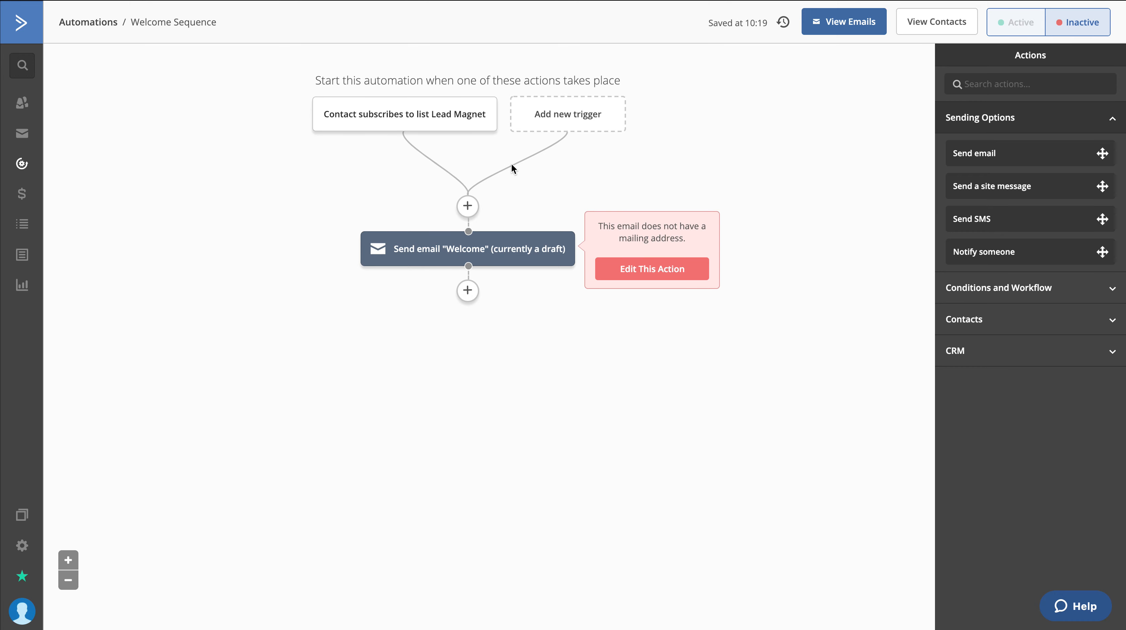
Insert an Add tag action with the tag "Received Lead Magnet" between the start trigger and the Welcome email
{"action": "mouse_move", "coordinate": [479, 123]}
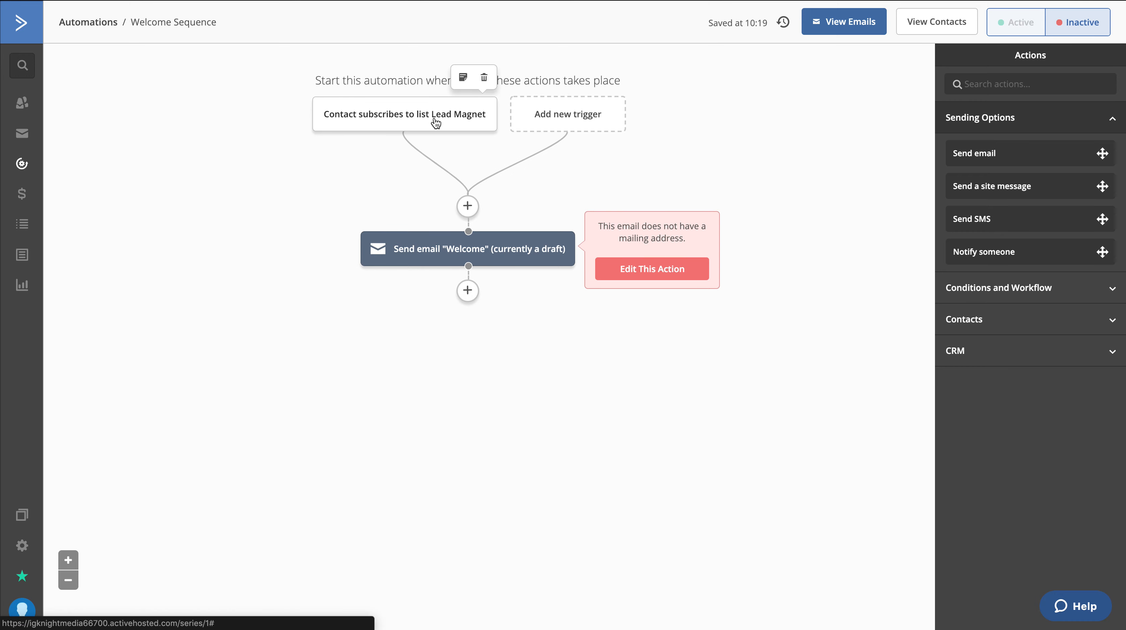
{"action": "mouse_move", "coordinate": [514, 262]}
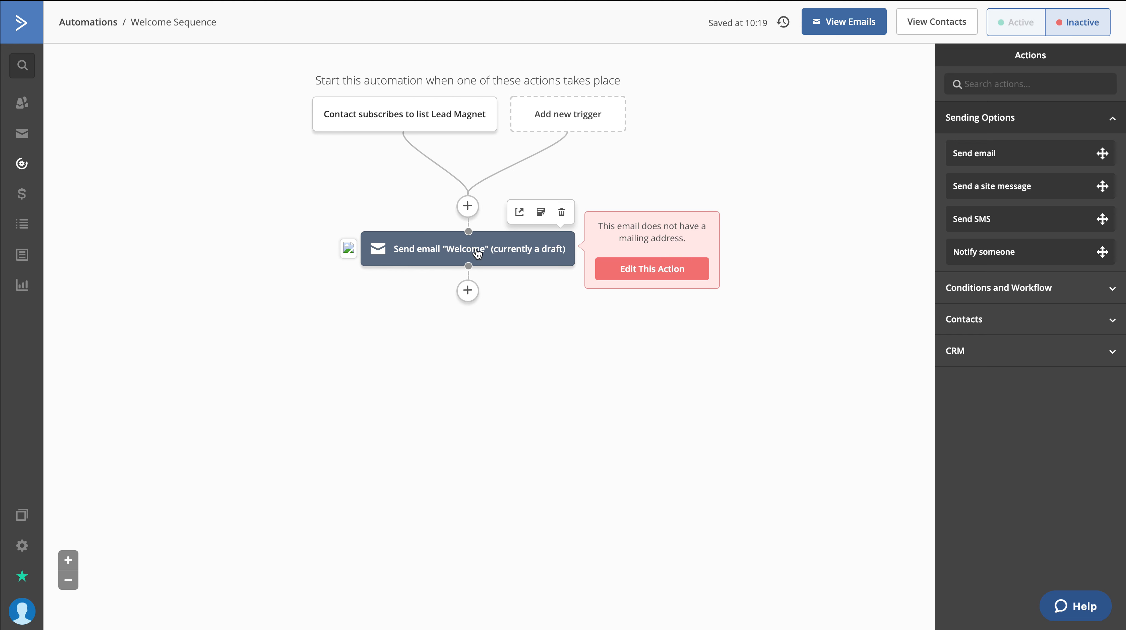
{"action": "left_click", "coordinate": [468, 207]}
{"action": "left_click", "coordinate": [439, 142]}
{"action": "left_click", "coordinate": [413, 188]}
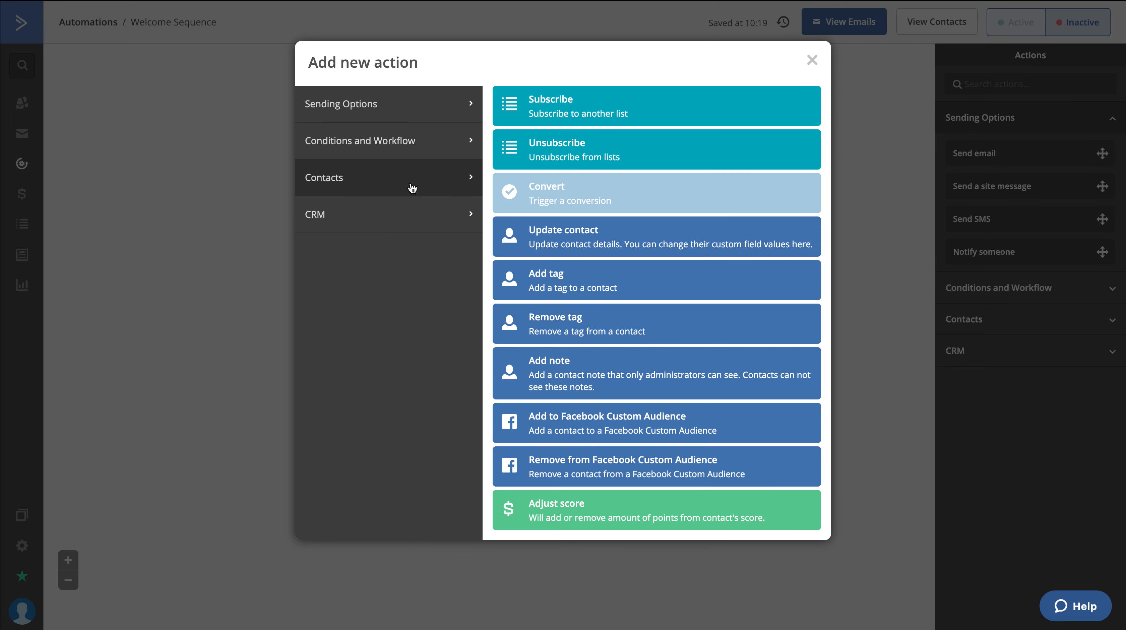
{"action": "left_click", "coordinate": [602, 279]}
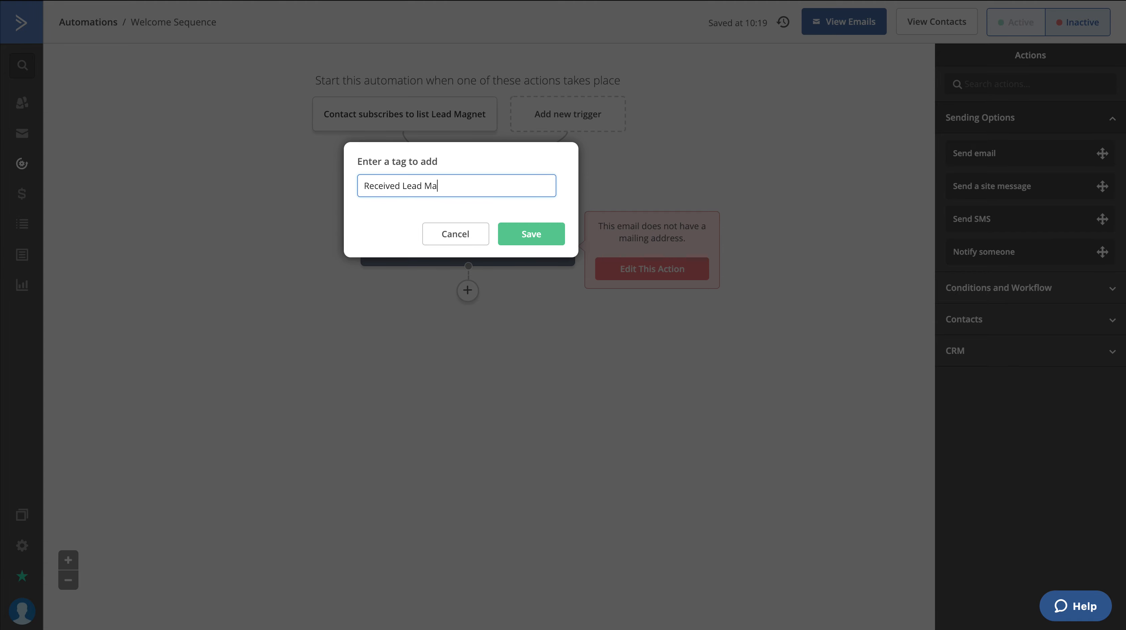
{"action": "left_click", "coordinate": [548, 241]}
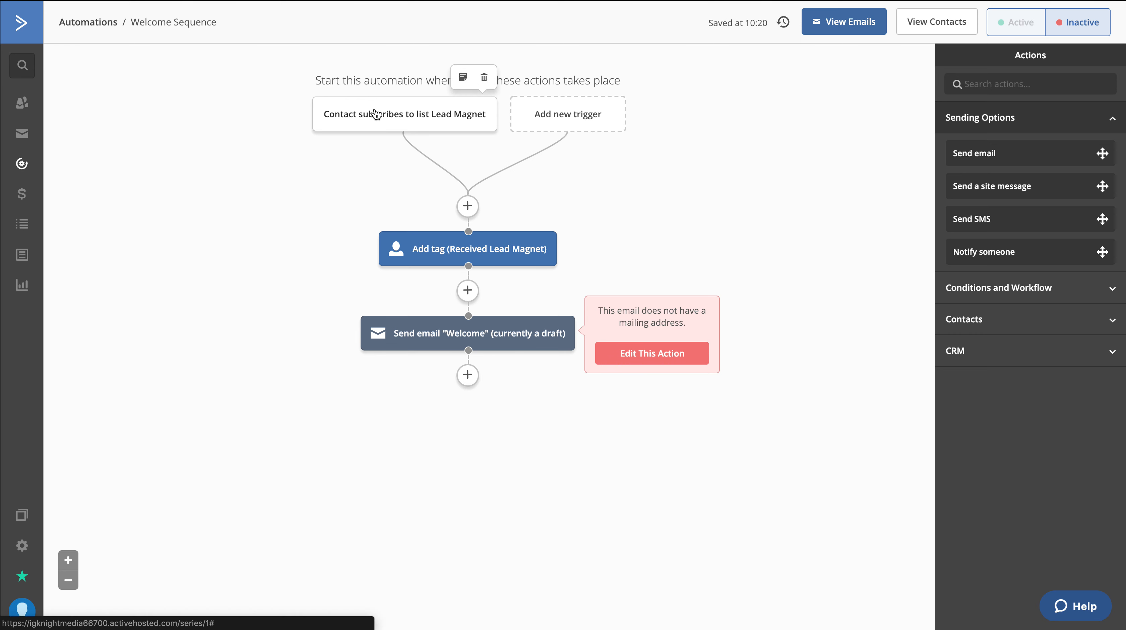
Add a Wait action after the Welcome email that waits for a specified period of 1 day
{"action": "mouse_move", "coordinate": [468, 245]}
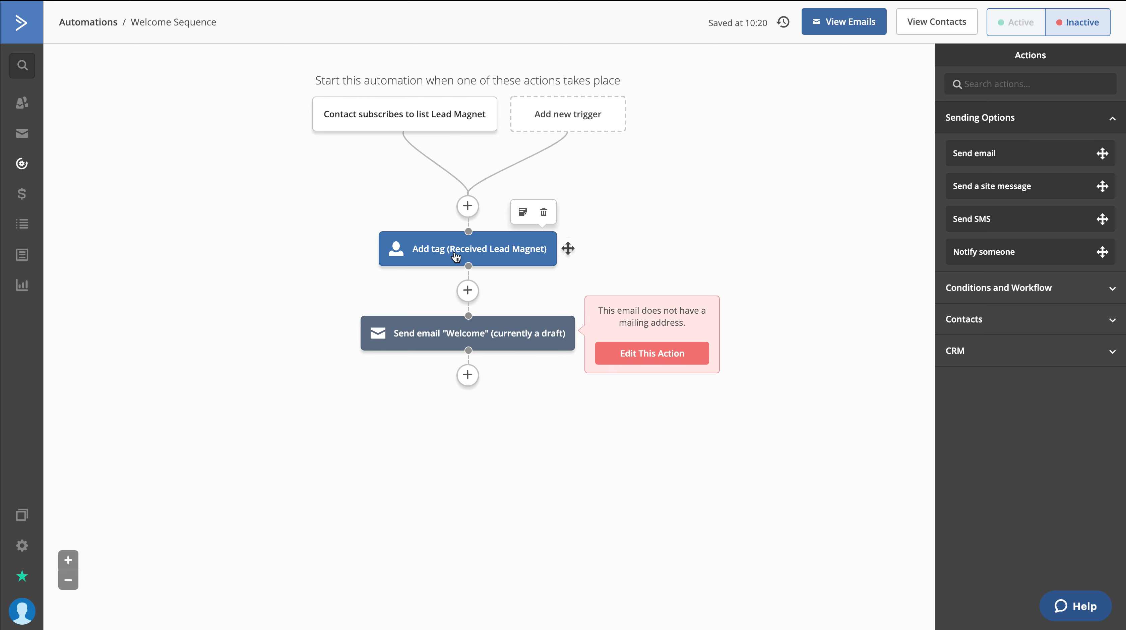
{"action": "mouse_move", "coordinate": [468, 335]}
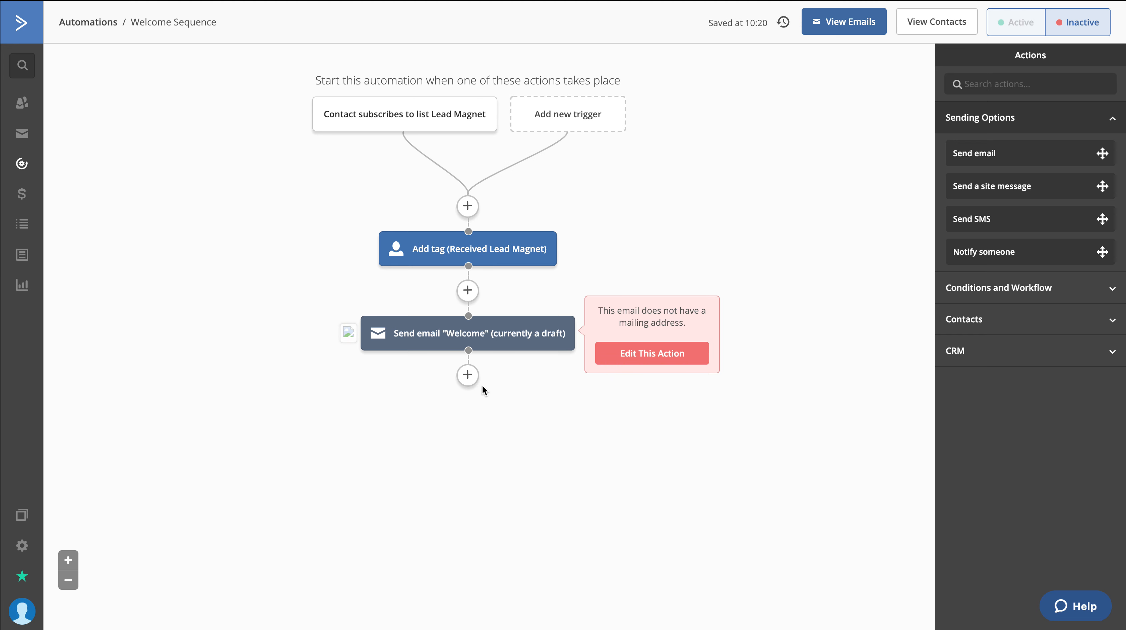
{"action": "left_click", "coordinate": [469, 376]}
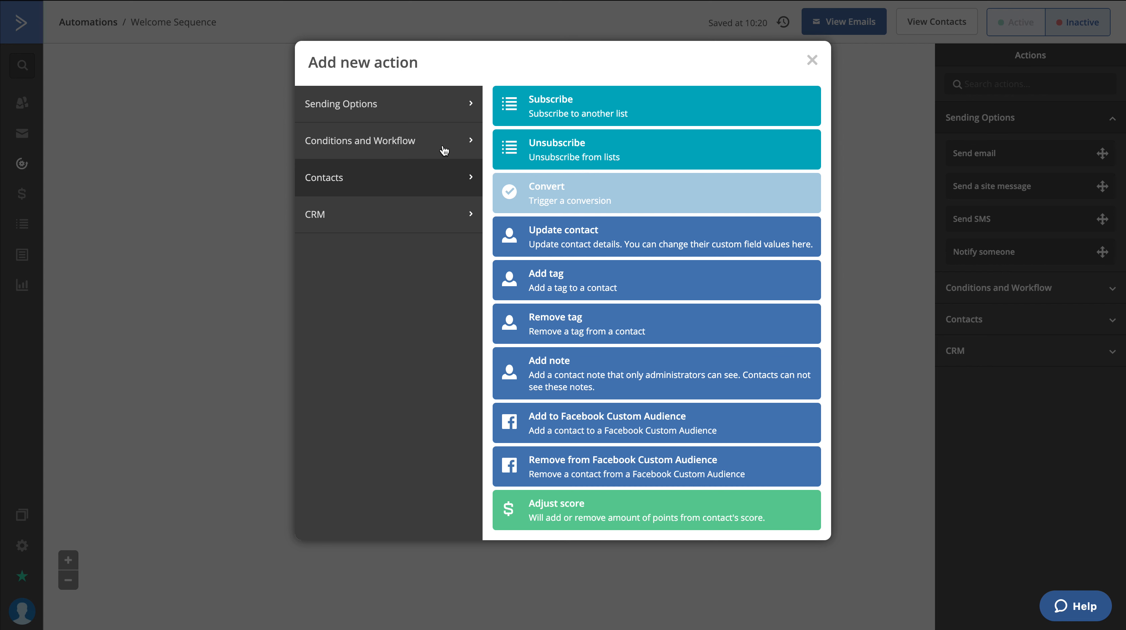
{"action": "left_click", "coordinate": [391, 115]}
{"action": "left_click", "coordinate": [427, 150]}
{"action": "left_click", "coordinate": [588, 126]}
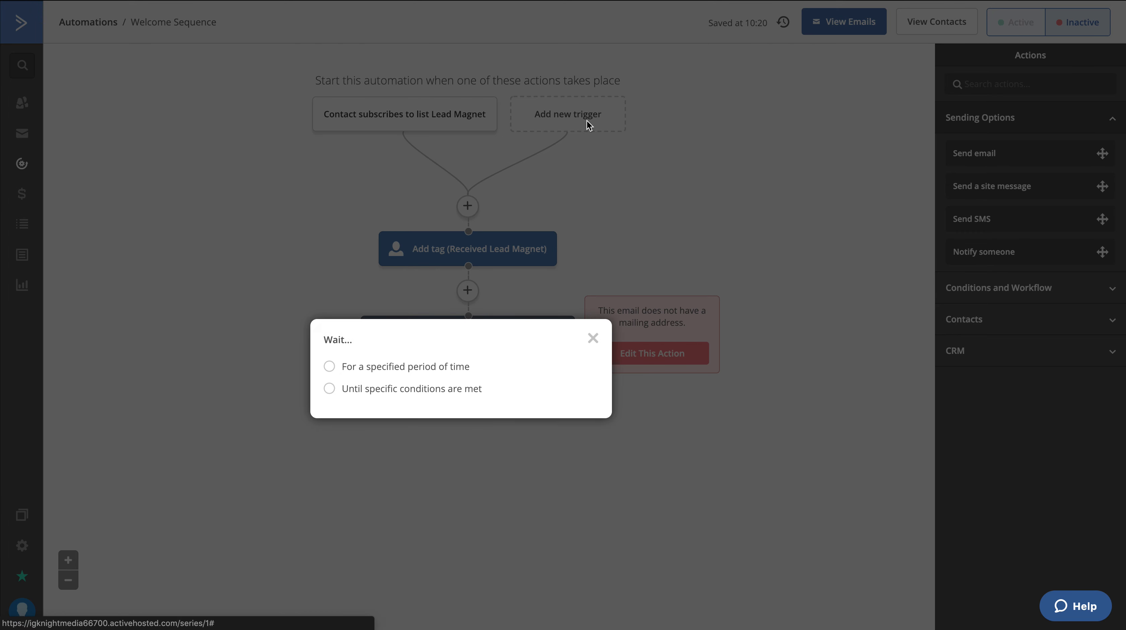
{"action": "left_click", "coordinate": [378, 364]}
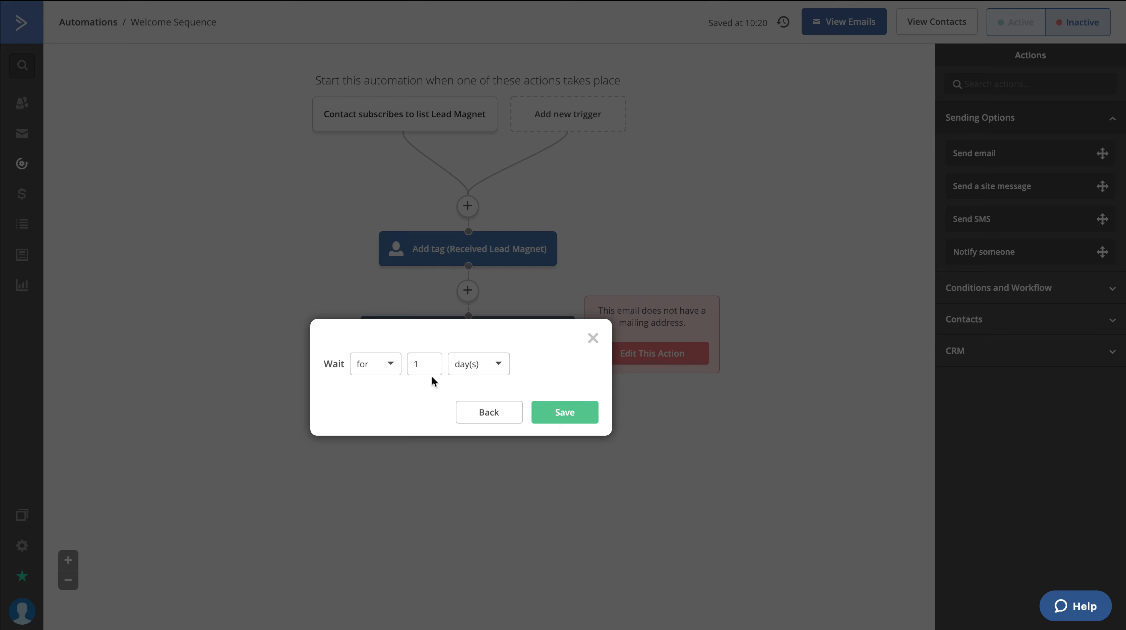
{"action": "left_click", "coordinate": [582, 419]}
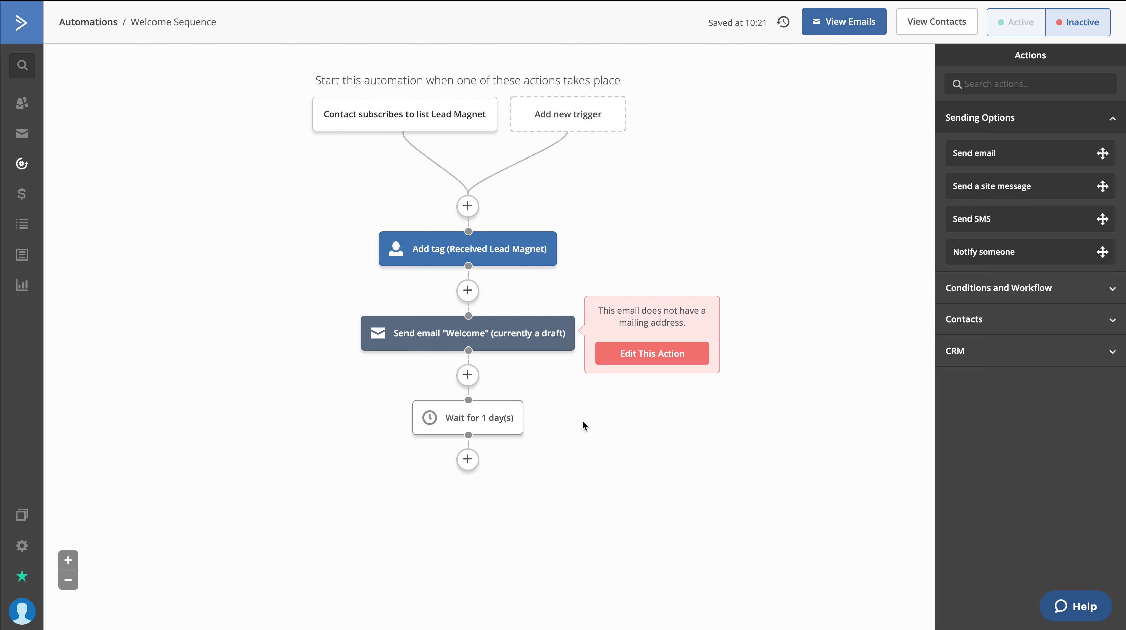
Add a Send email action after the 1-day wait using an editable copy of the Welcome email, saving its design unchanged
{"action": "scroll", "coordinate": [583, 420], "scroll_direction": "down", "scroll_amount": 1}
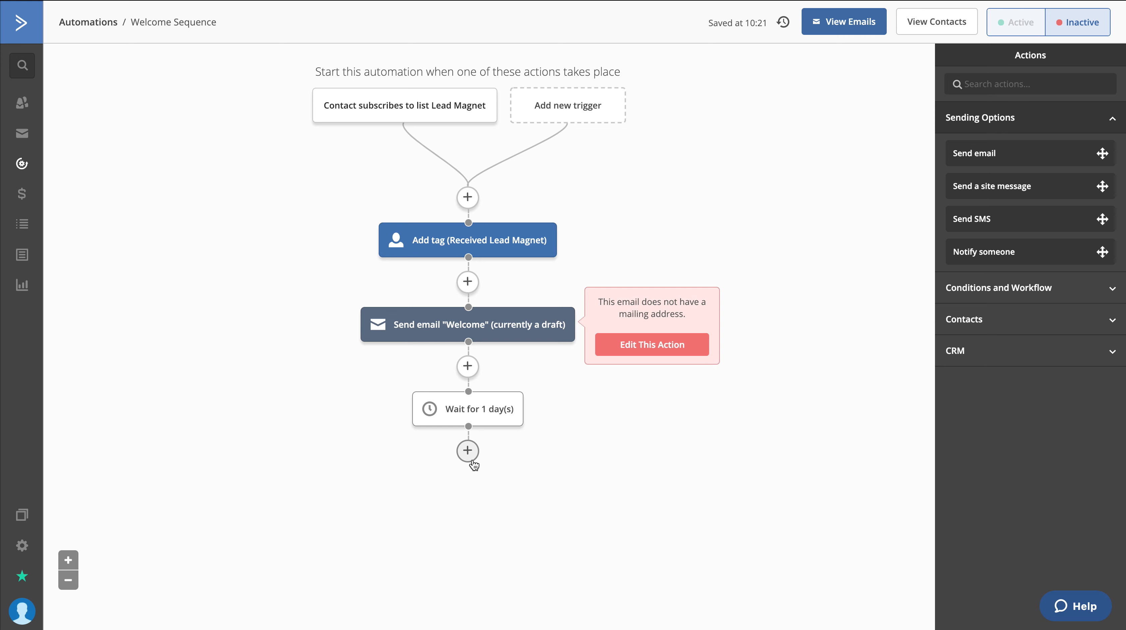
{"action": "left_click", "coordinate": [468, 451]}
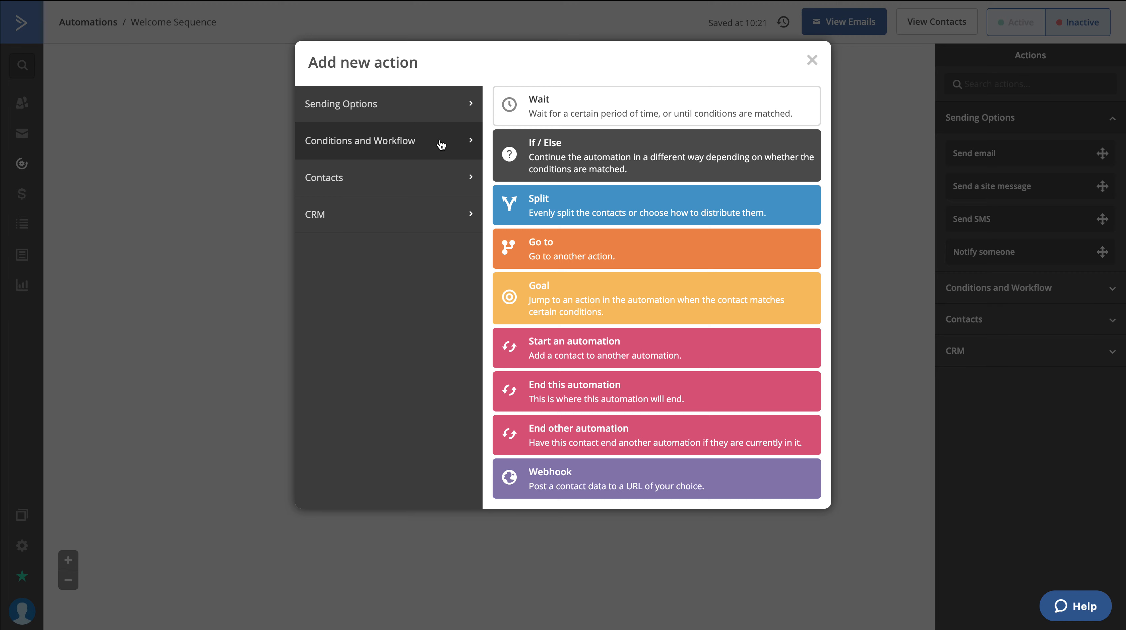
{"action": "left_click", "coordinate": [398, 119]}
{"action": "left_click", "coordinate": [592, 106]}
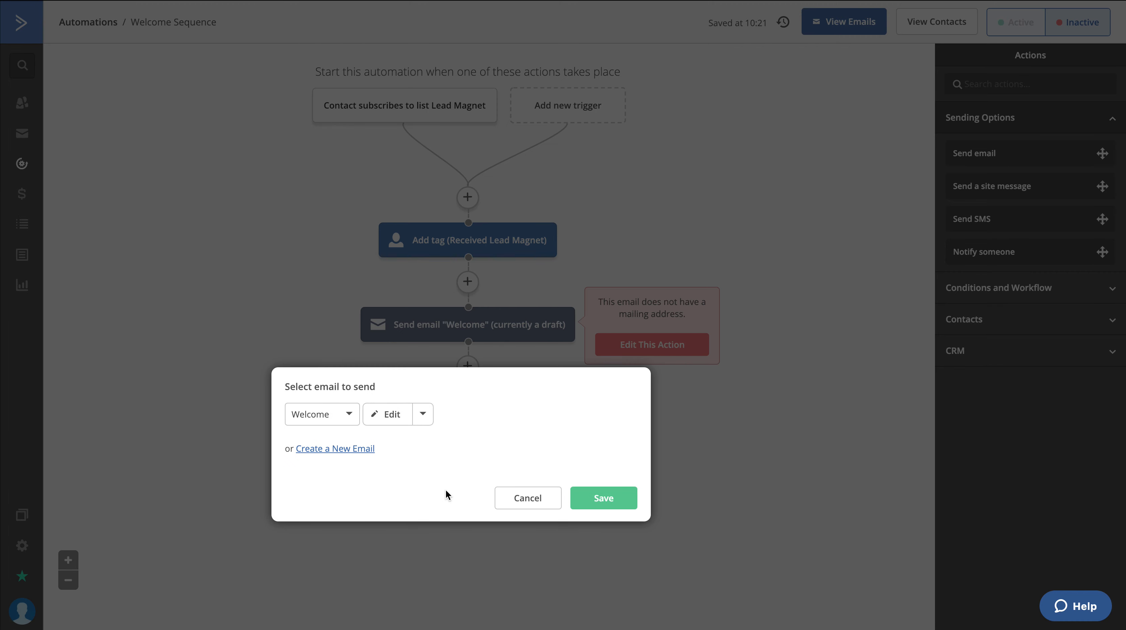
{"action": "left_click", "coordinate": [422, 415]}
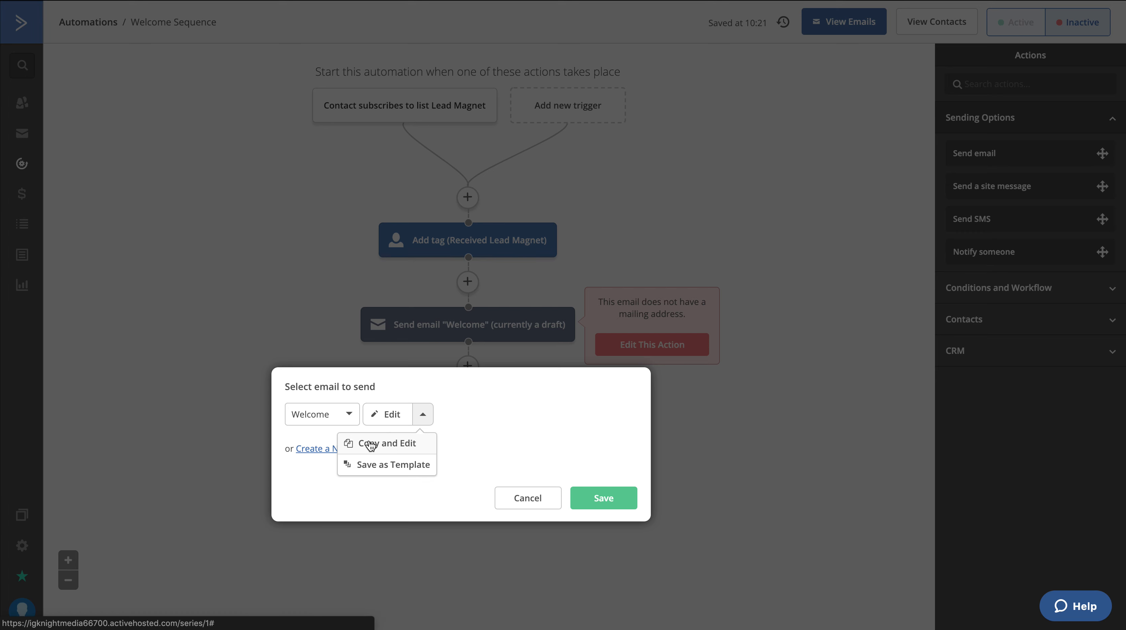
{"action": "left_click", "coordinate": [381, 443]}
{"action": "mouse_move", "coordinate": [493, 358]}
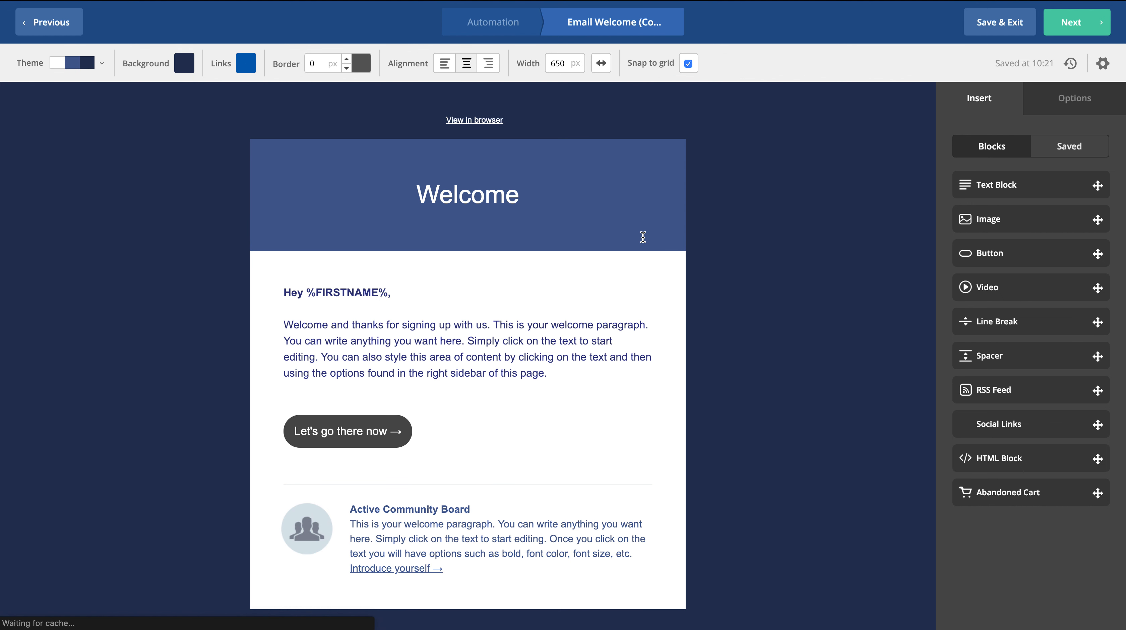
{"action": "left_click", "coordinate": [1021, 29]}
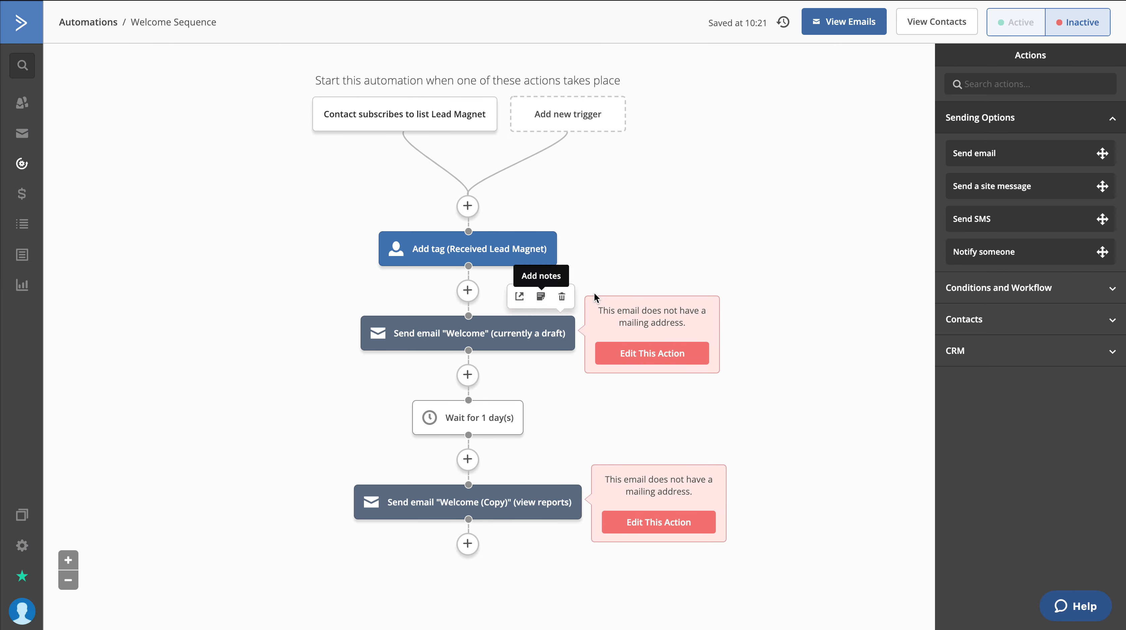
Add a Wait action after the copied Welcome email at the end of the sequence
{"action": "scroll", "coordinate": [581, 521], "scroll_direction": "down", "scroll_amount": 2}
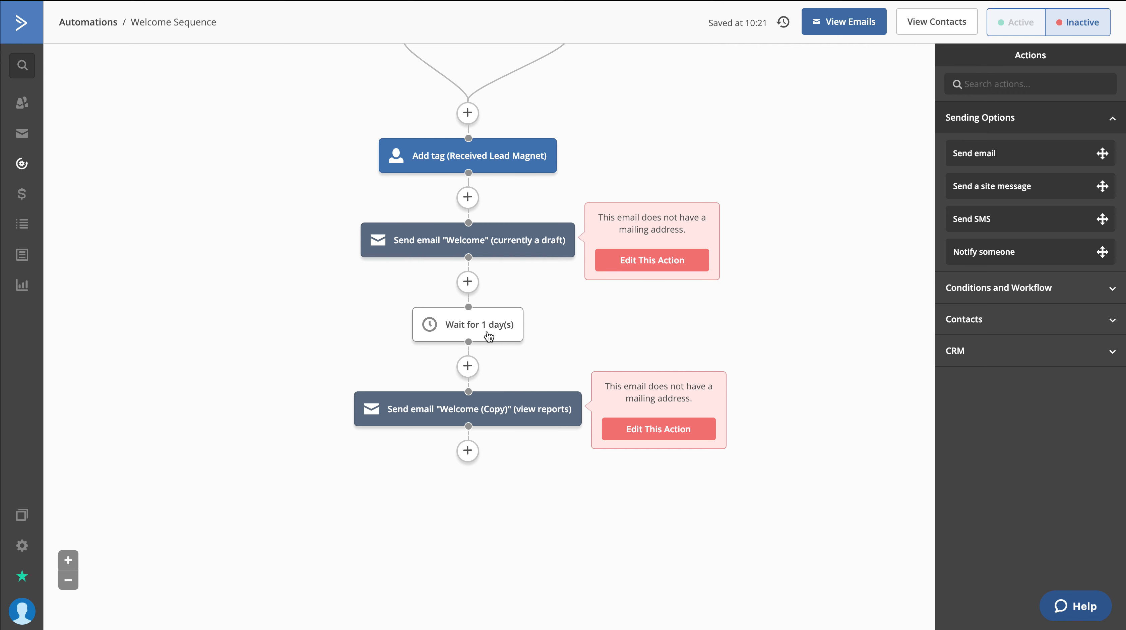
{"action": "left_click", "coordinate": [467, 456]}
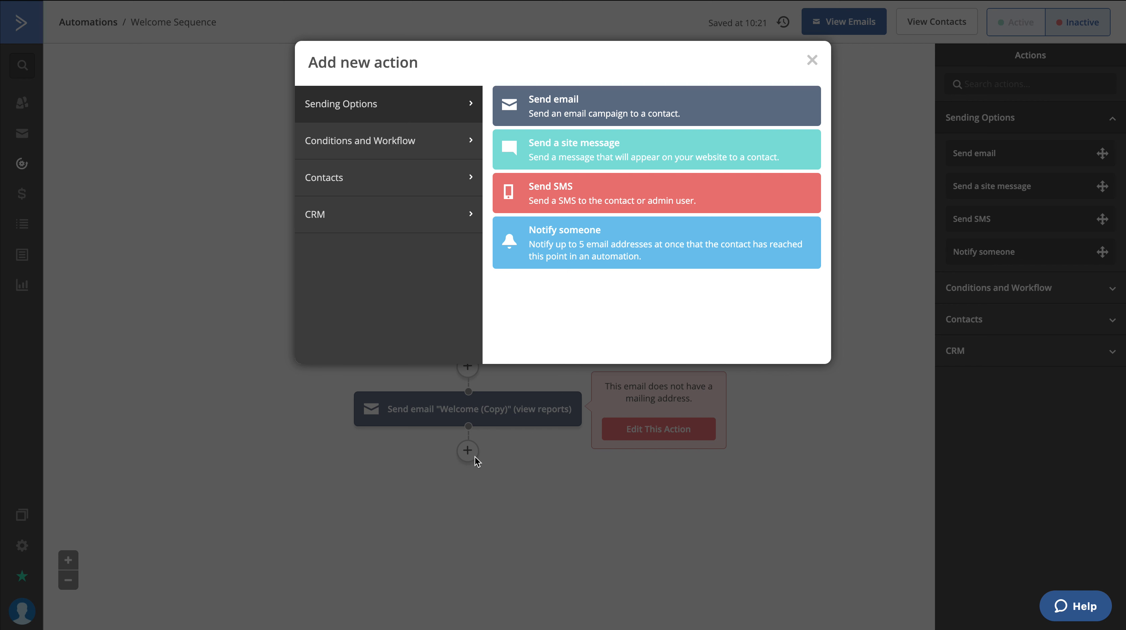
{"action": "left_click", "coordinate": [400, 179]}
{"action": "left_click", "coordinate": [402, 151]}
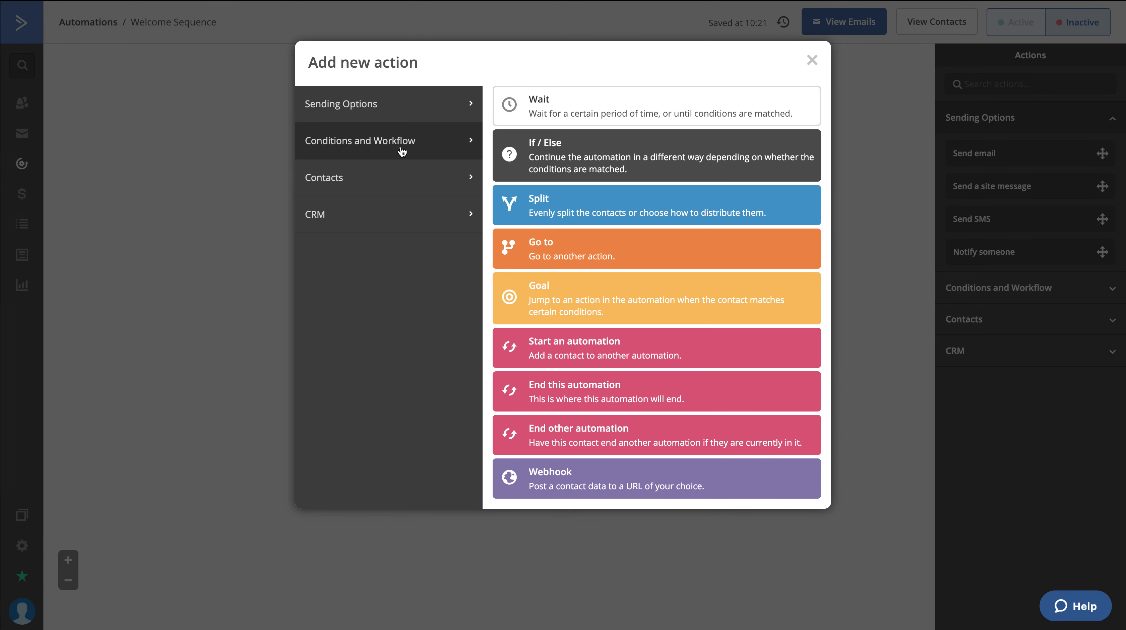
{"action": "left_click", "coordinate": [584, 114]}
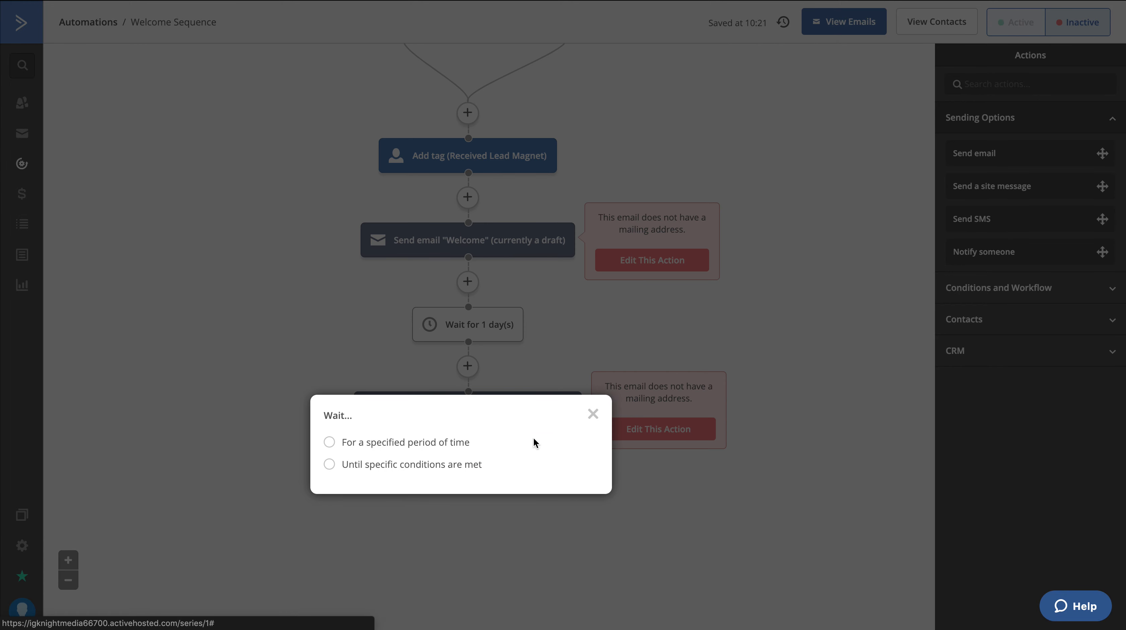
{"action": "left_click", "coordinate": [406, 441]}
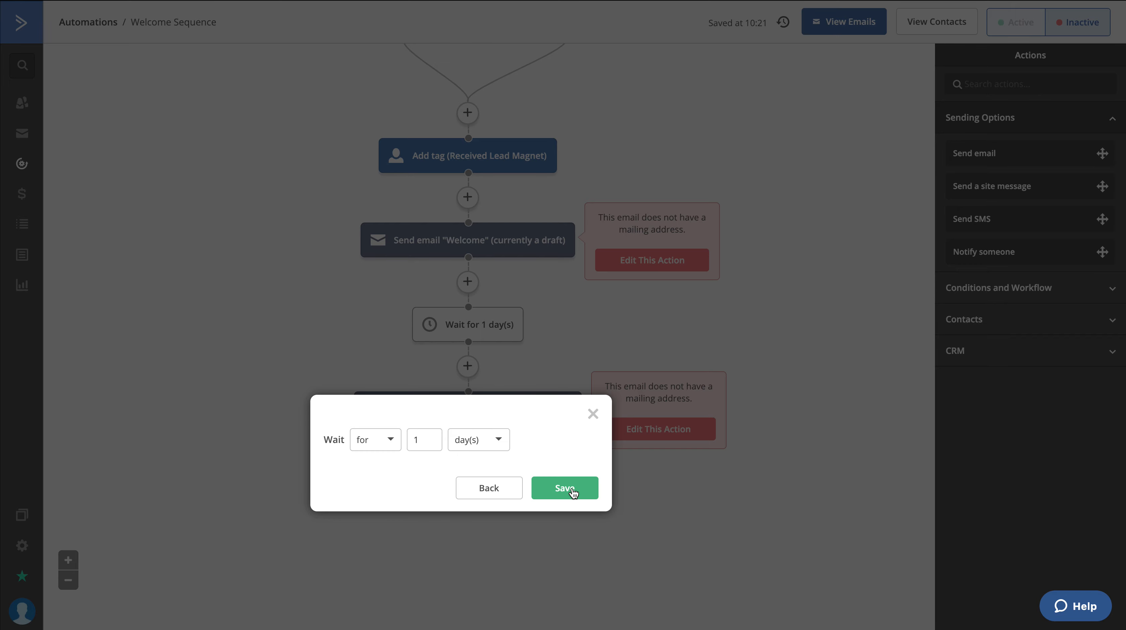
{"action": "left_click", "coordinate": [489, 488]}
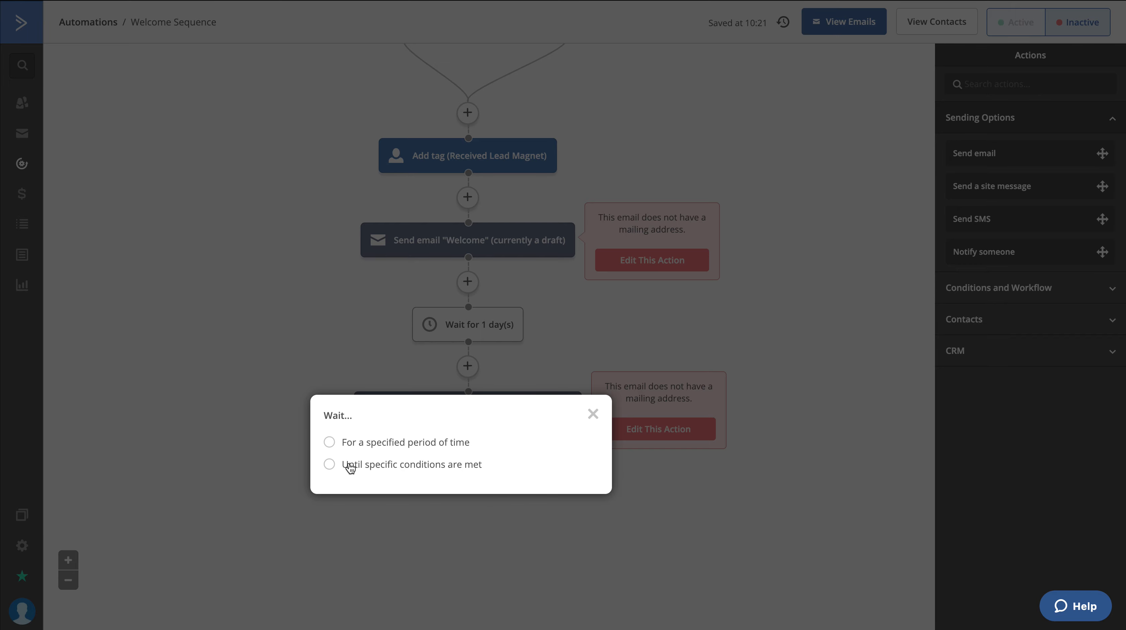
{"action": "left_click", "coordinate": [331, 466]}
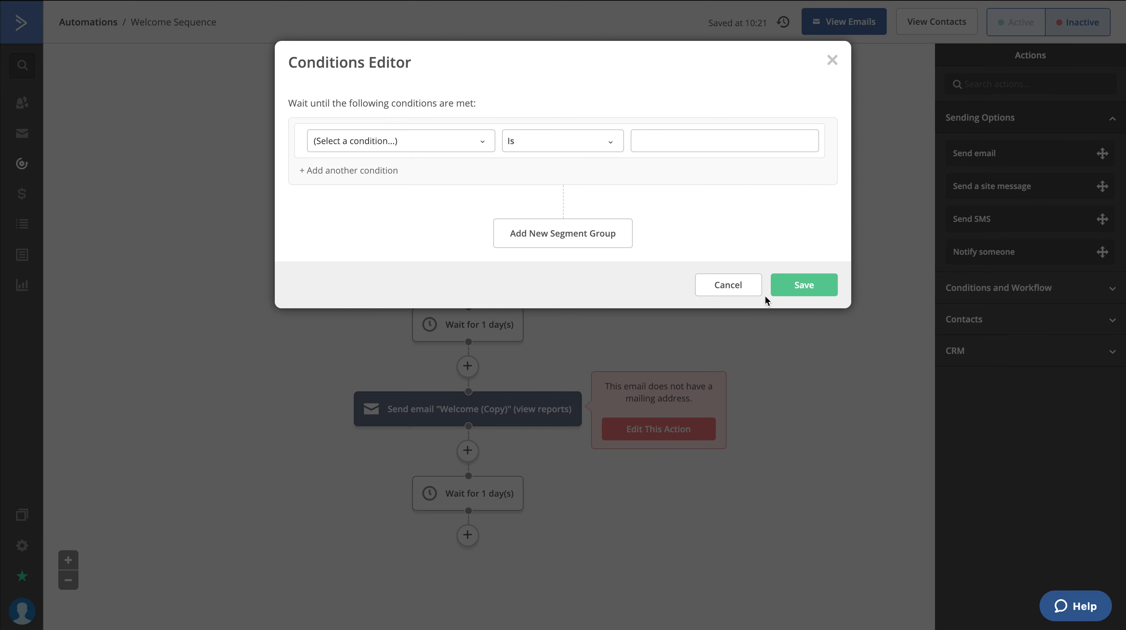
{"action": "left_click", "coordinate": [737, 286]}
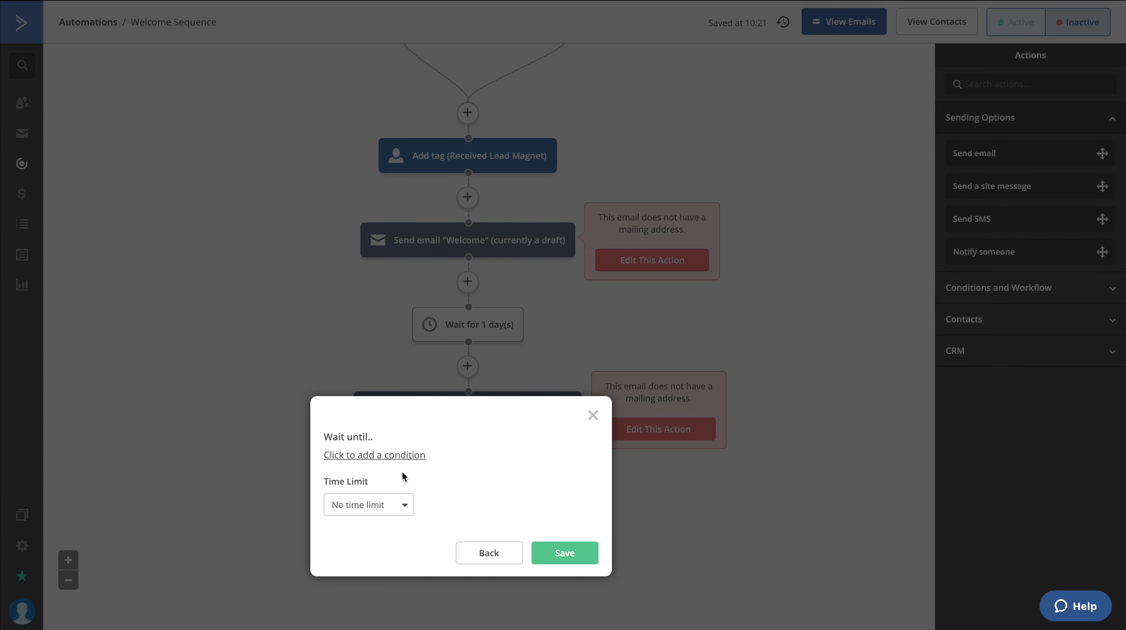
{"action": "left_click", "coordinate": [500, 559]}
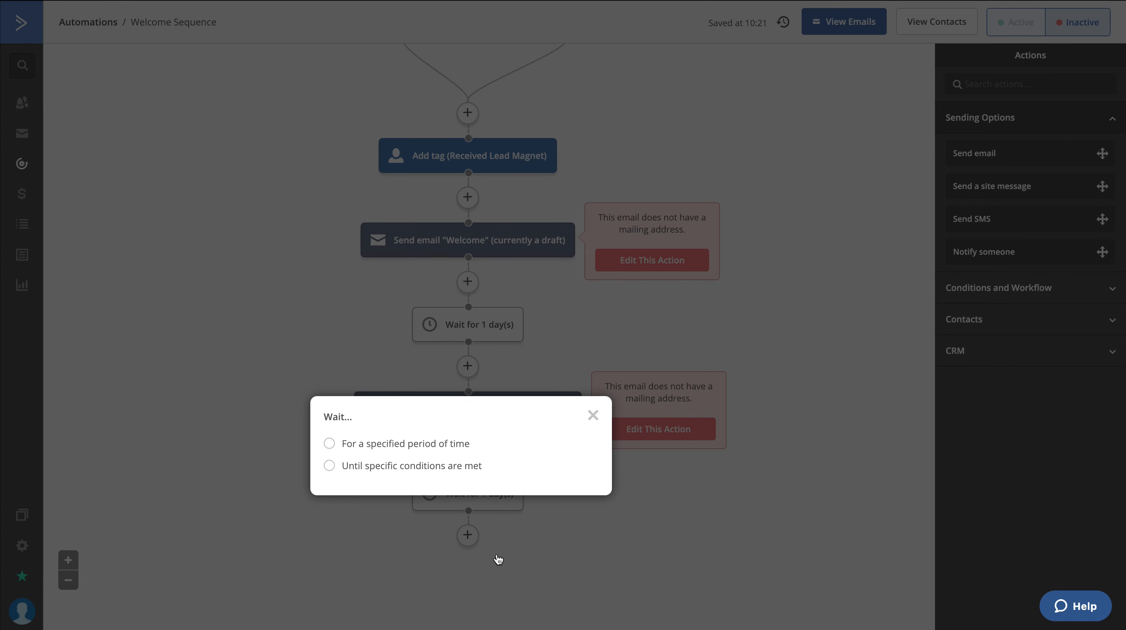
Make the new wait last for a specified period of 1 day and save it
{"action": "left_click", "coordinate": [446, 444]}
{"action": "left_click", "coordinate": [568, 489]}
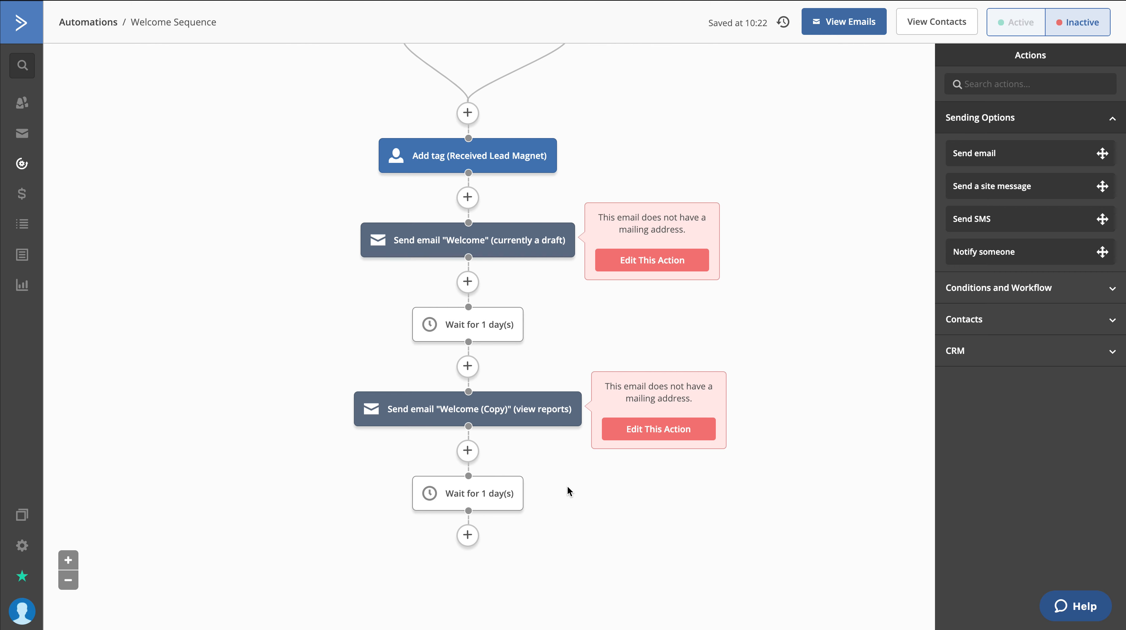
{"action": "scroll", "coordinate": [568, 486], "scroll_direction": "down", "scroll_amount": 2}
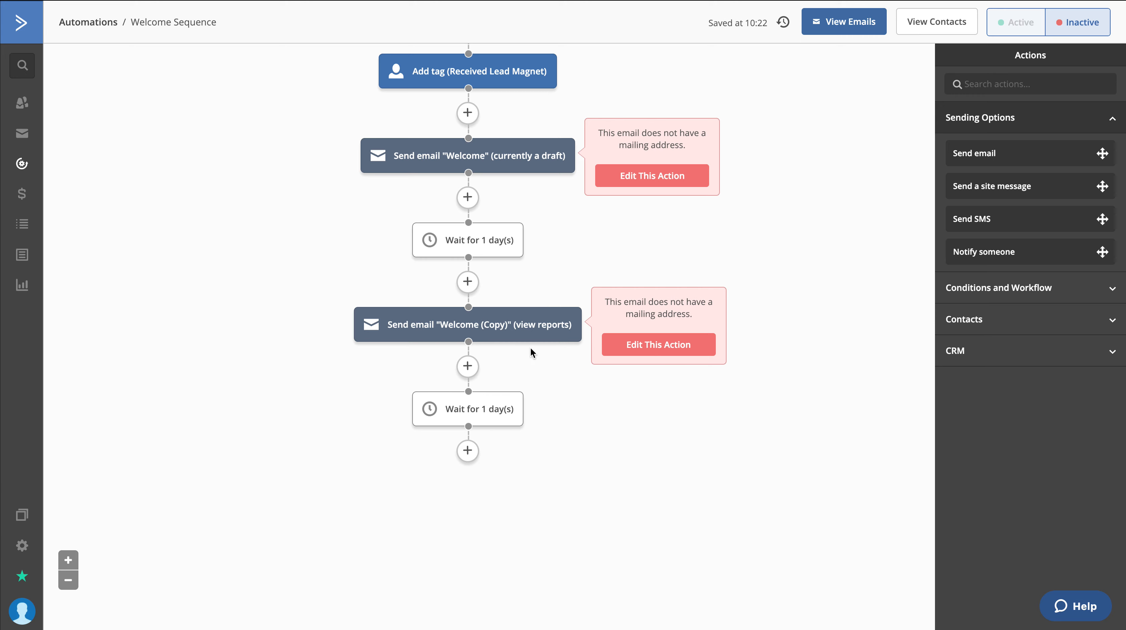
{"action": "scroll", "coordinate": [515, 100], "scroll_direction": "up", "scroll_amount": 3}
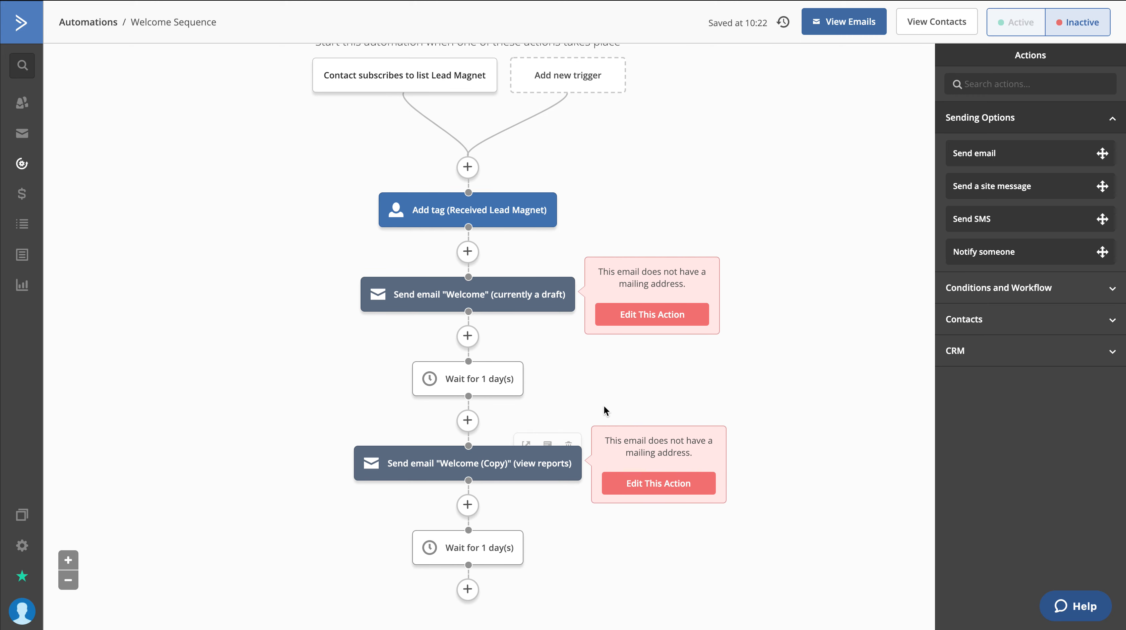
{"action": "scroll", "coordinate": [823, 293], "scroll_direction": "up", "scroll_amount": 1}
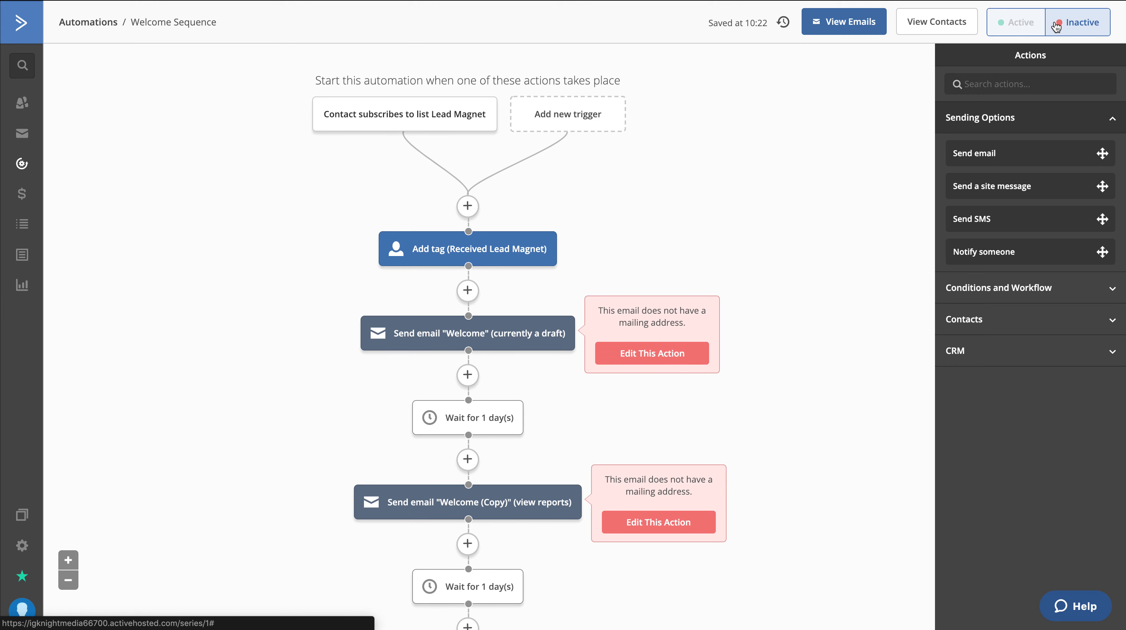
{"action": "mouse_move", "coordinate": [651, 340]}
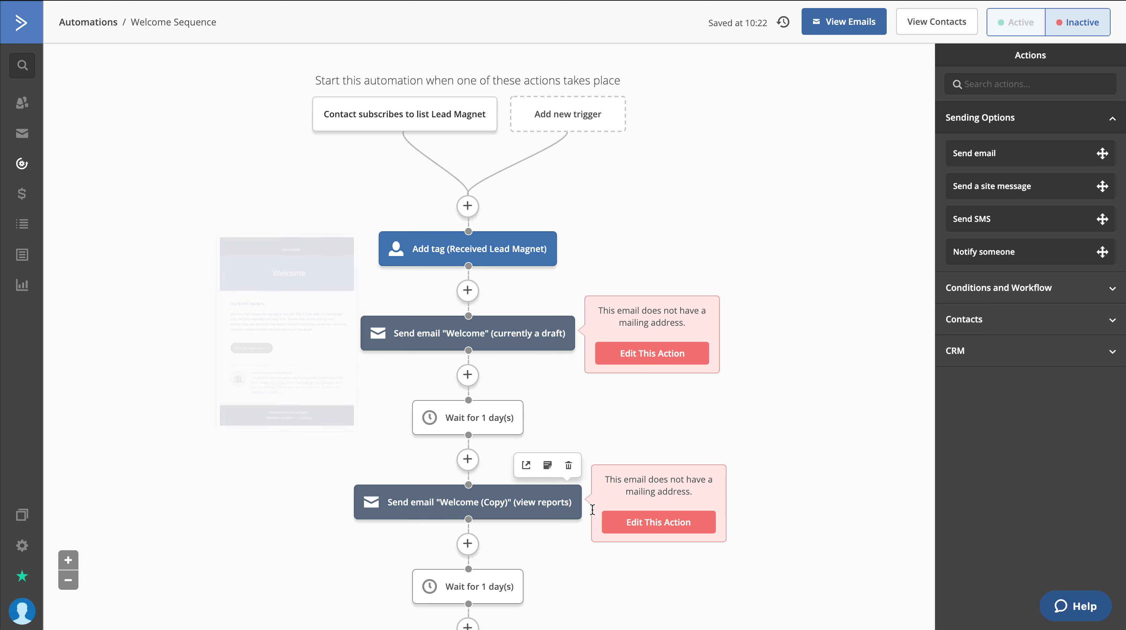
Add a Send email action after the second 1-day wait using another copy of the Welcome email, saving its design unchanged
{"action": "scroll", "coordinate": [825, 480], "scroll_direction": "down", "scroll_amount": 4}
{"action": "mouse_move", "coordinate": [520, 414]}
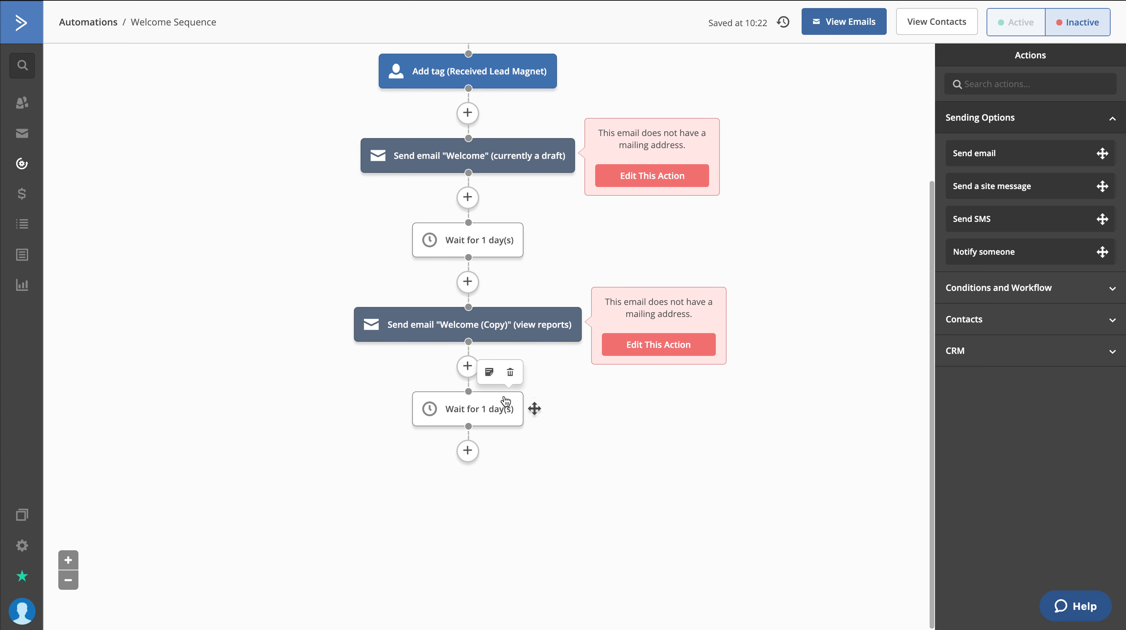
{"action": "left_click", "coordinate": [469, 452]}
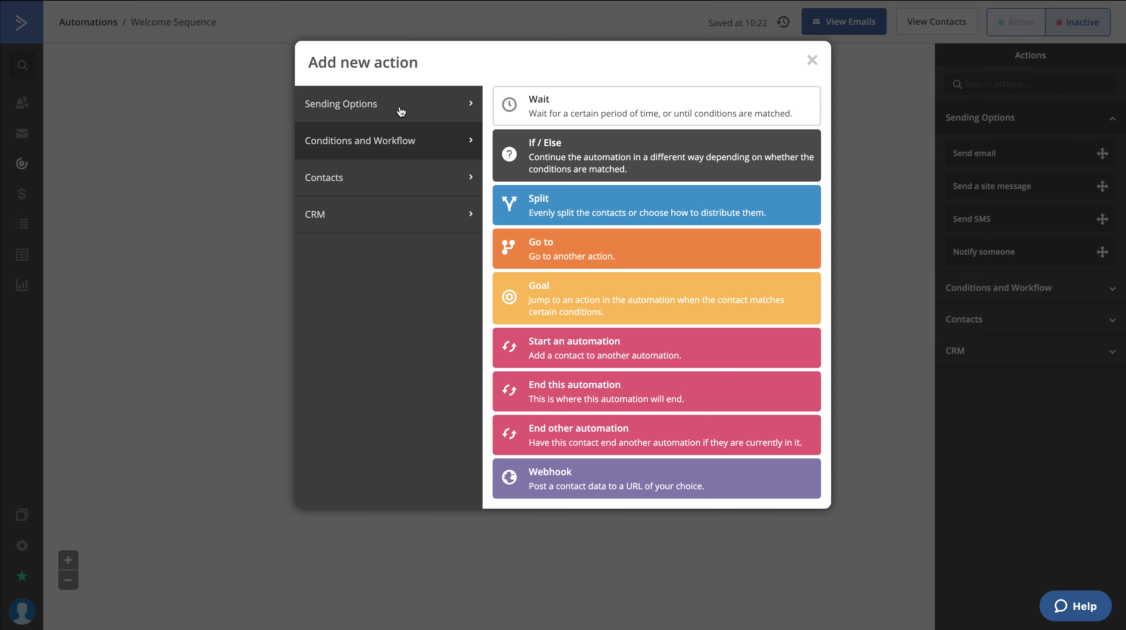
{"action": "left_click", "coordinate": [426, 108]}
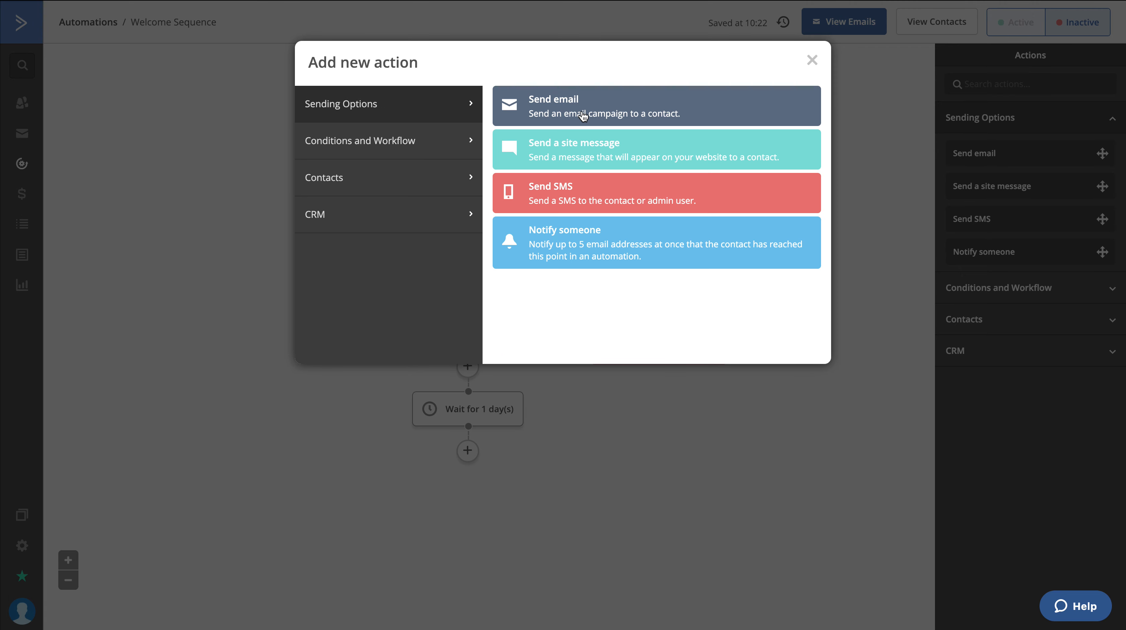
{"action": "left_click", "coordinate": [581, 113]}
{"action": "left_click", "coordinate": [423, 414]}
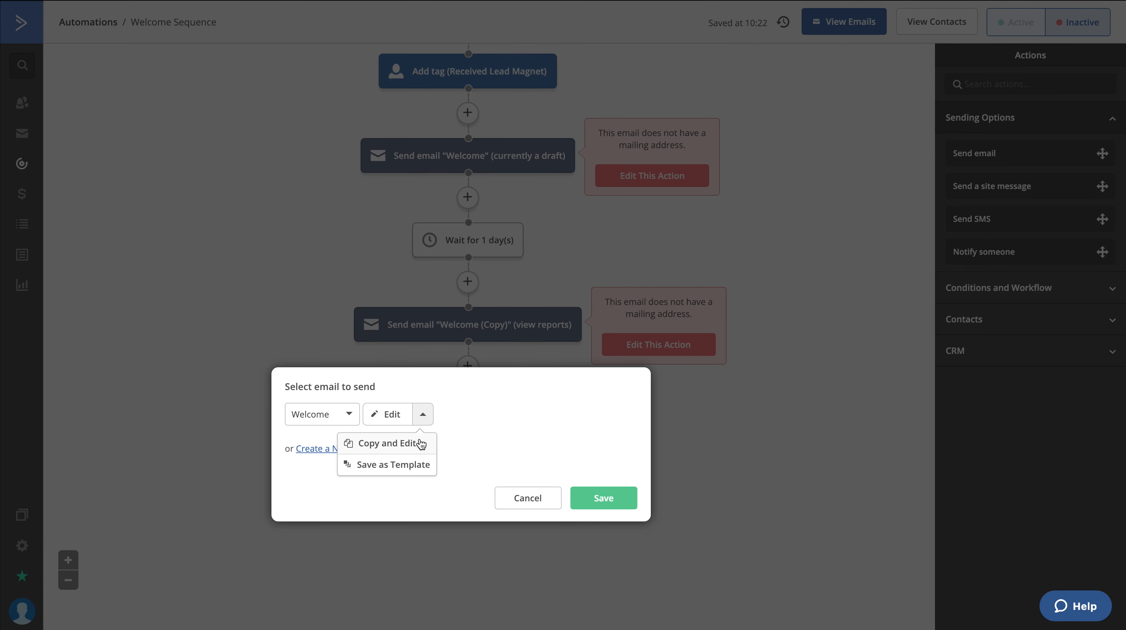
{"action": "left_click", "coordinate": [418, 443]}
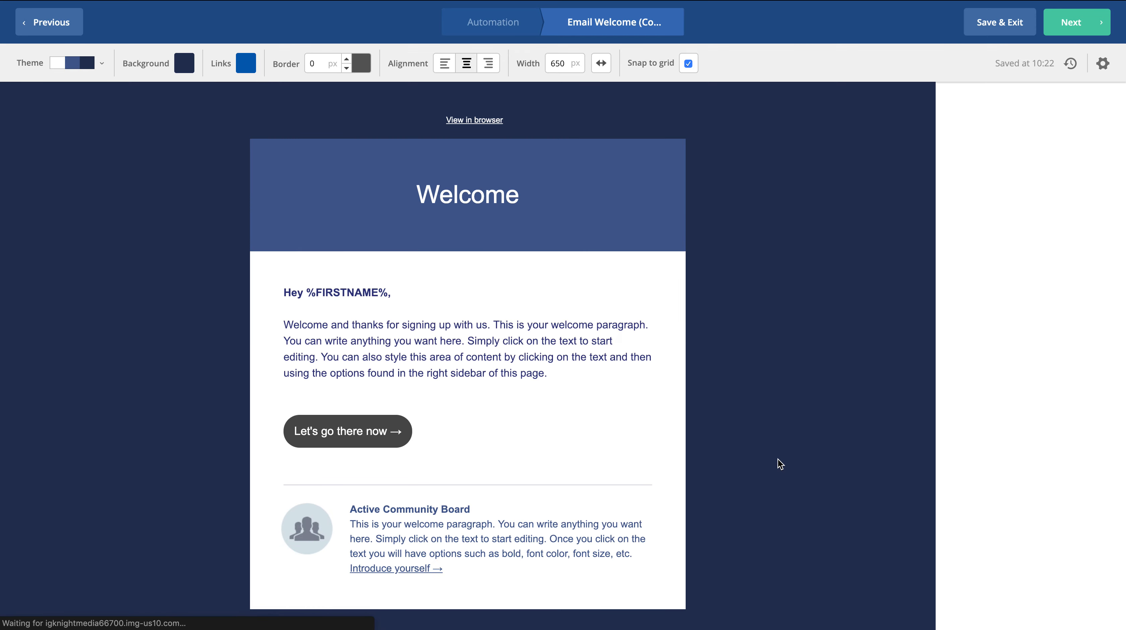
{"action": "left_click", "coordinate": [990, 27]}
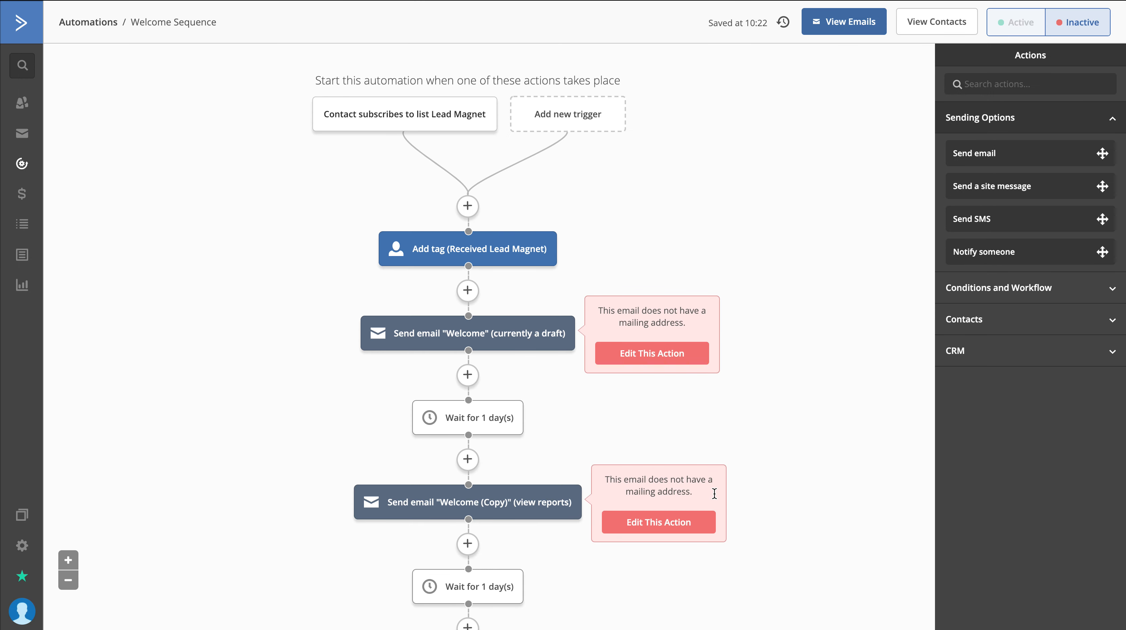
Add a Wait action of 1 day after the last copied Welcome email at the end of the sequence
{"action": "scroll", "coordinate": [715, 489], "scroll_direction": "down", "scroll_amount": 6}
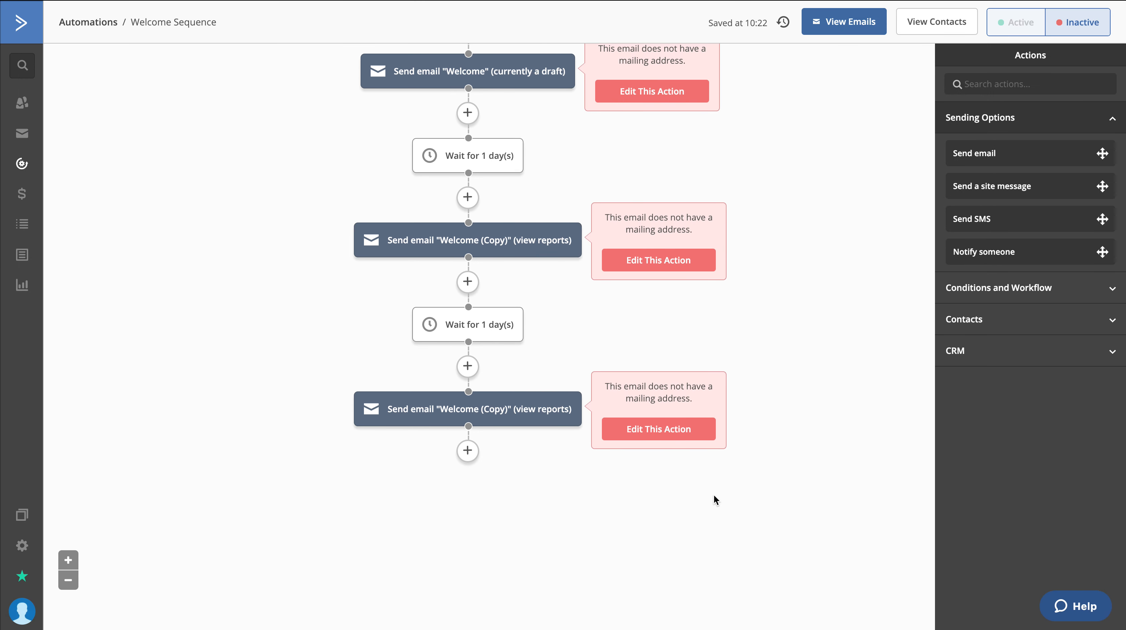
{"action": "left_click", "coordinate": [466, 452]}
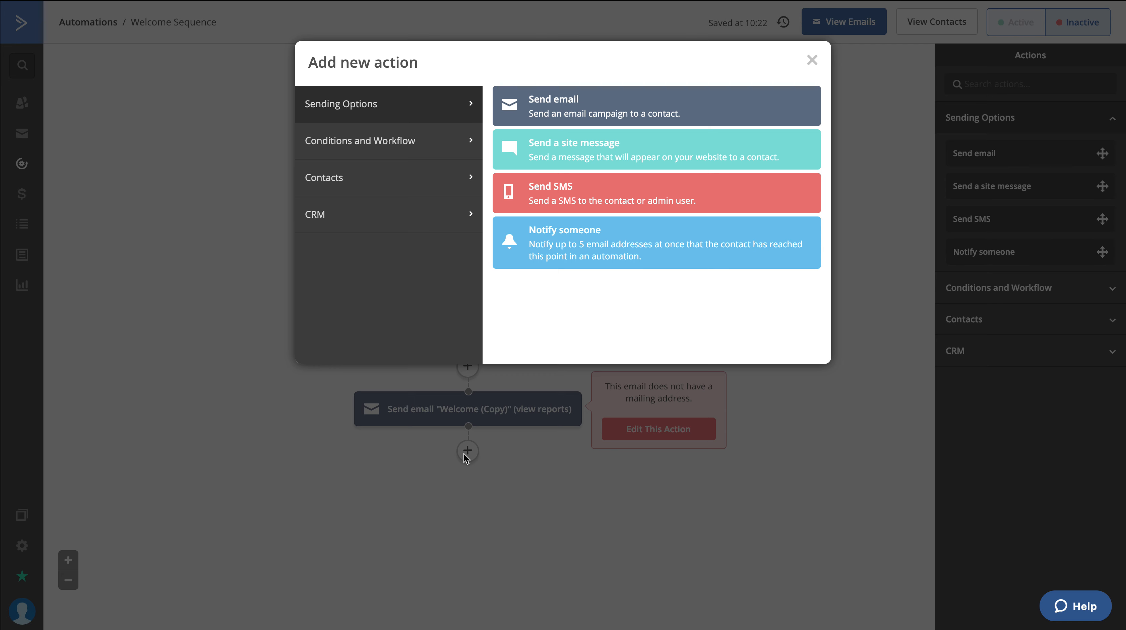
{"action": "left_click", "coordinate": [386, 145]}
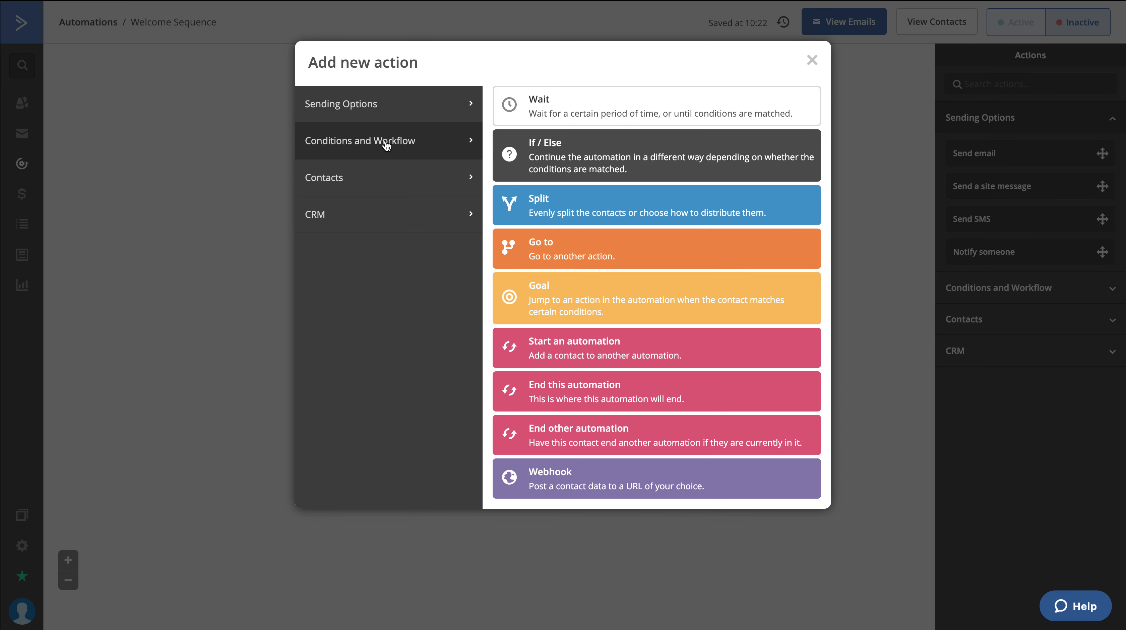
{"action": "left_click", "coordinate": [593, 102]}
{"action": "left_click", "coordinate": [394, 444]}
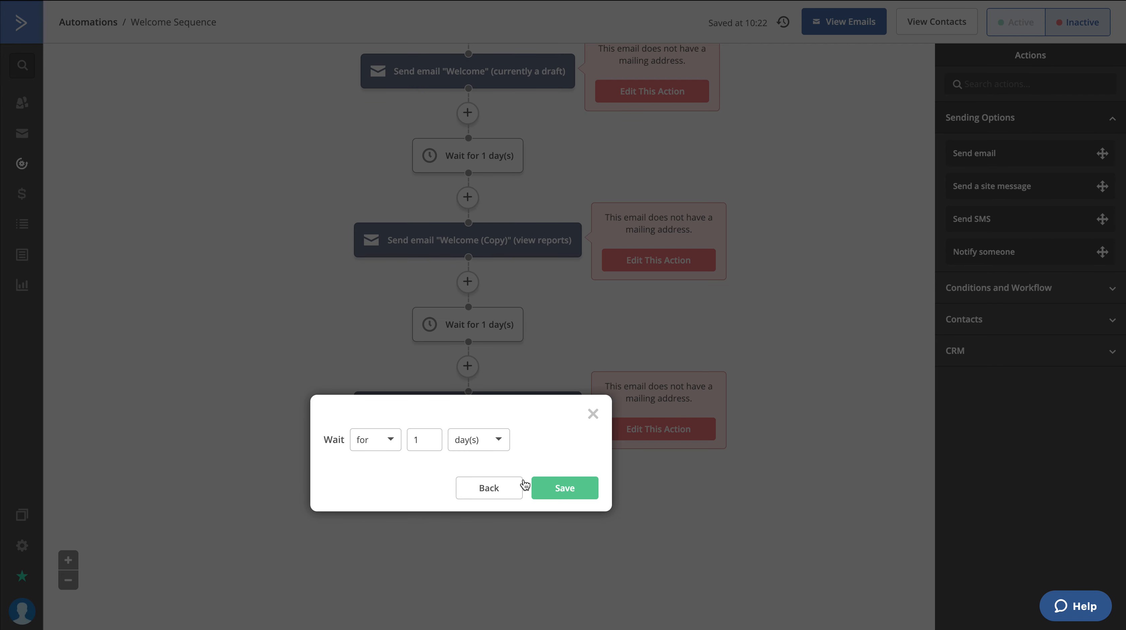
{"action": "left_click", "coordinate": [562, 487]}
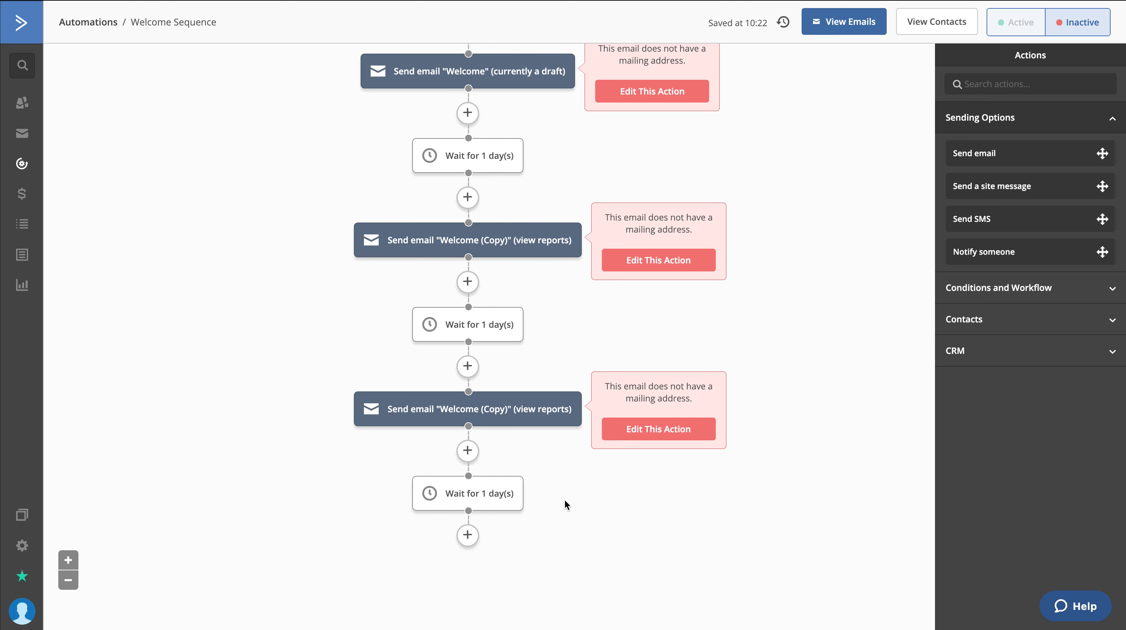
Review the whole automation from its list subscription trigger through the tag, emails and waits
{"action": "scroll", "coordinate": [615, 519], "scroll_direction": "up", "scroll_amount": 4}
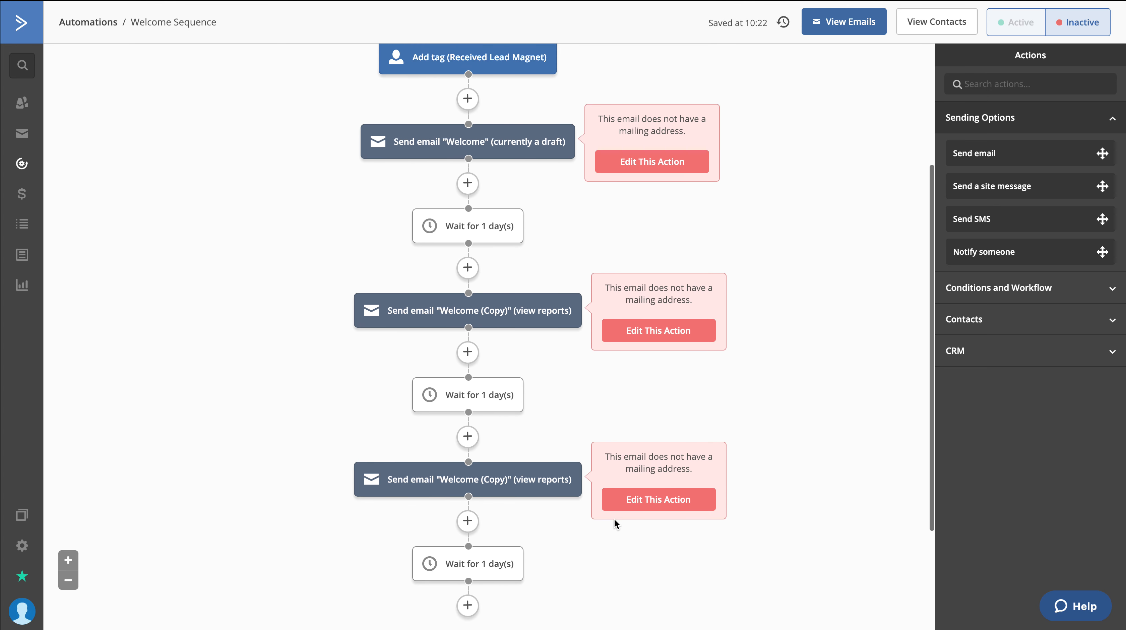
{"action": "scroll", "coordinate": [327, 125], "scroll_direction": "up", "scroll_amount": 2}
{"action": "mouse_move", "coordinate": [391, 112]}
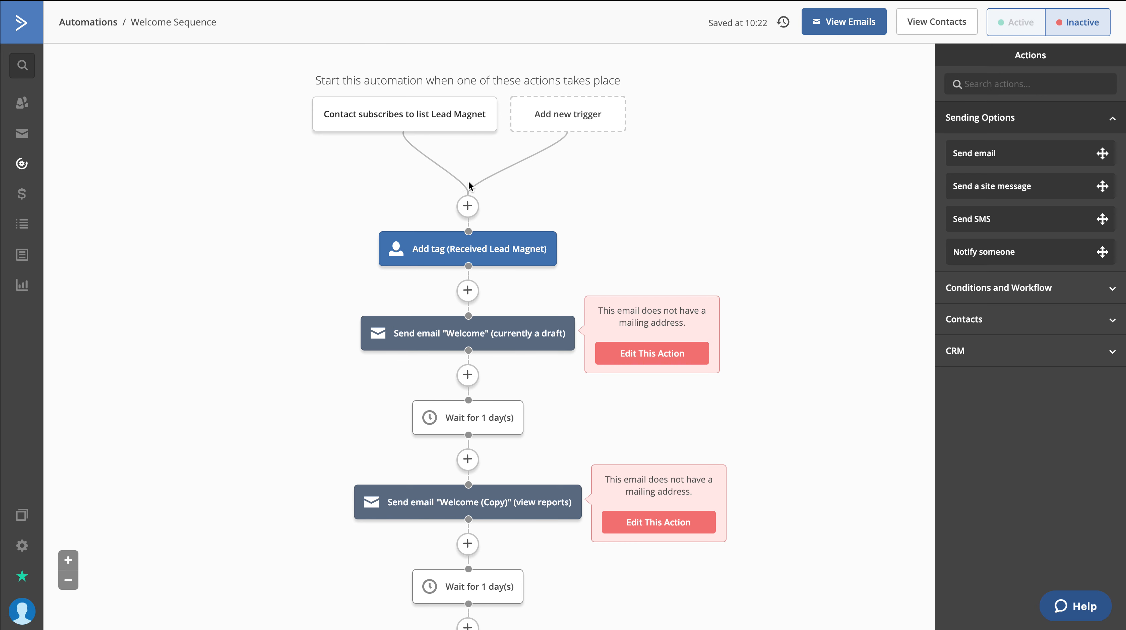
{"action": "mouse_move", "coordinate": [473, 236]}
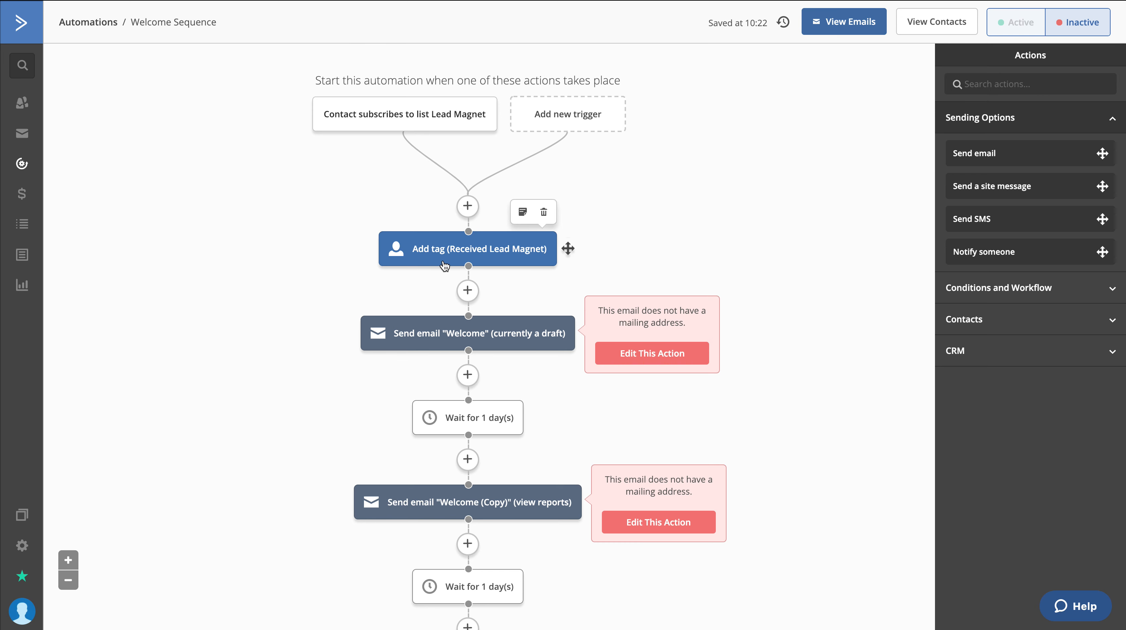
{"action": "scroll", "coordinate": [506, 269], "scroll_direction": "down", "scroll_amount": 2}
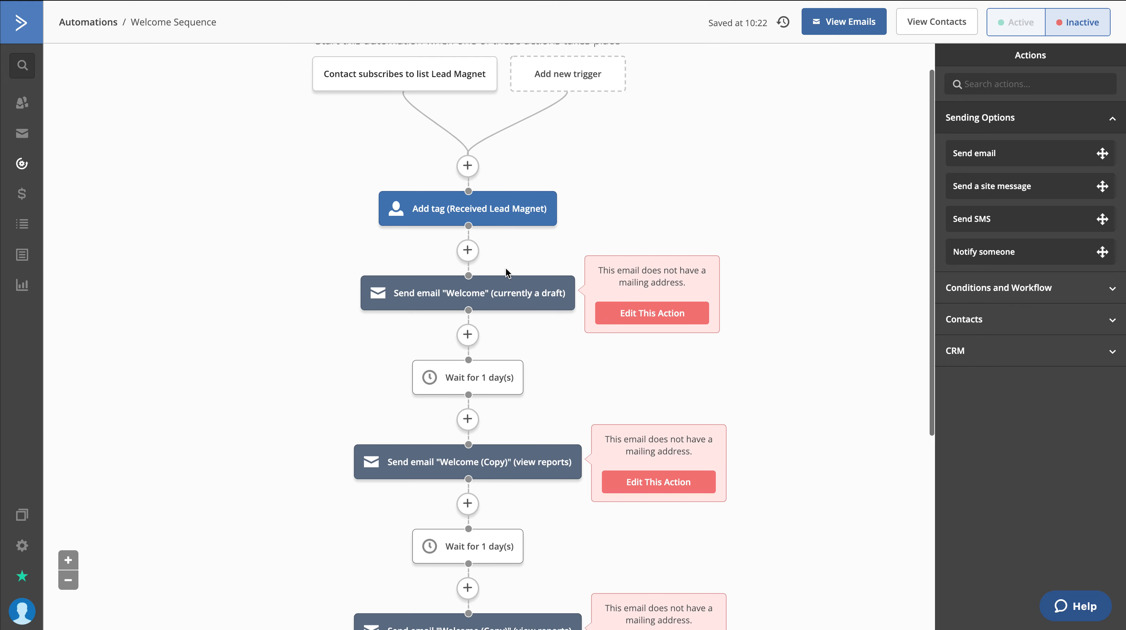
{"action": "scroll", "coordinate": [507, 271], "scroll_direction": "down", "scroll_amount": 1}
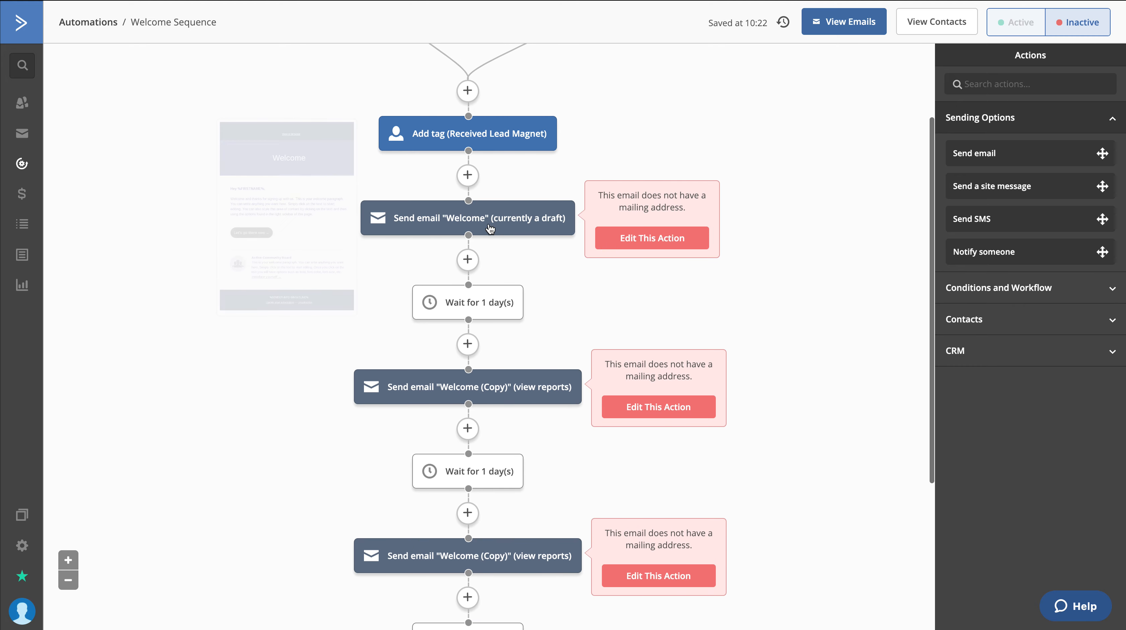
{"action": "scroll", "coordinate": [481, 221], "scroll_direction": "down", "scroll_amount": 3}
{"action": "scroll", "coordinate": [477, 220], "scroll_direction": "down", "scroll_amount": 1}
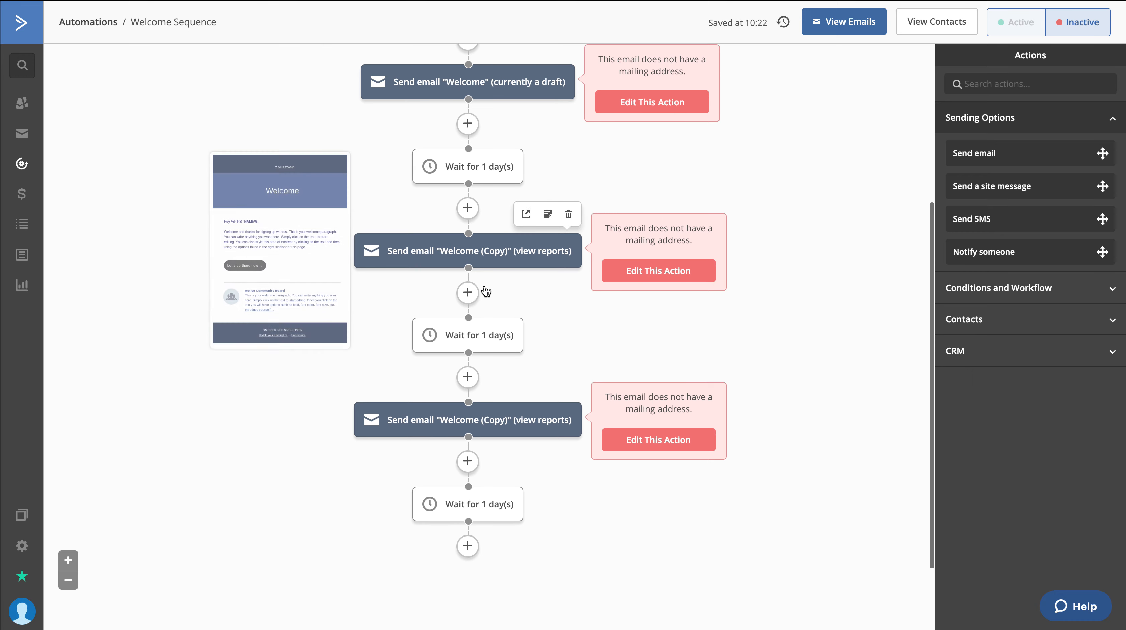
Add an Add tag action with the tag "Indoctrinated" after the final 1-day wait and save it
{"action": "scroll", "coordinate": [477, 227], "scroll_direction": "down", "scroll_amount": 2}
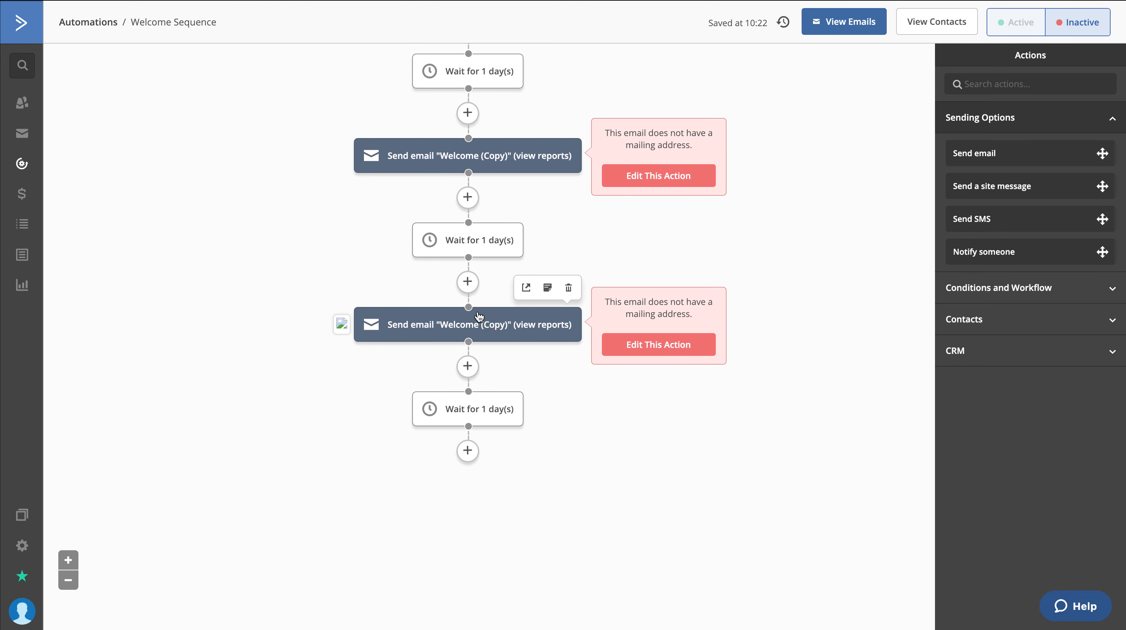
{"action": "left_click", "coordinate": [468, 451]}
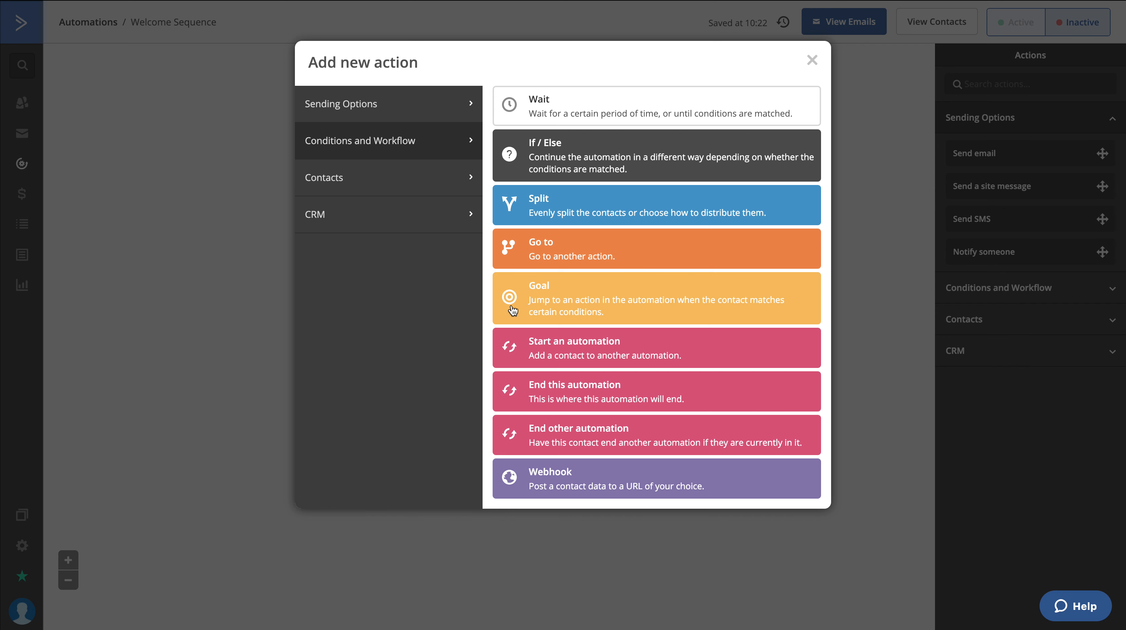
{"action": "left_click", "coordinate": [376, 201]}
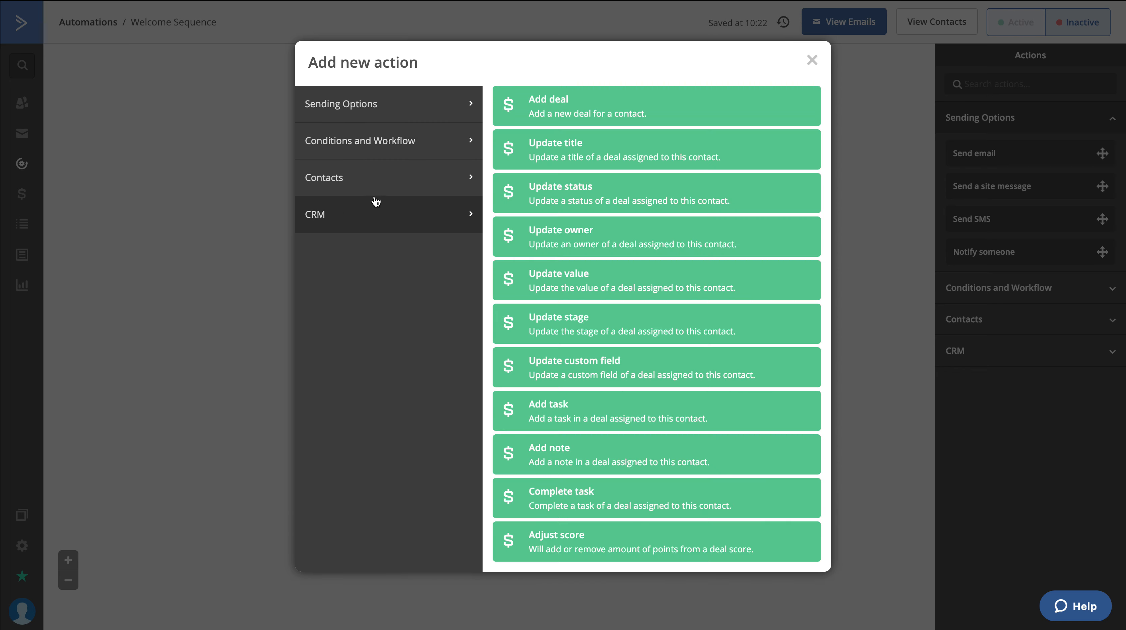
{"action": "left_click", "coordinate": [388, 181]}
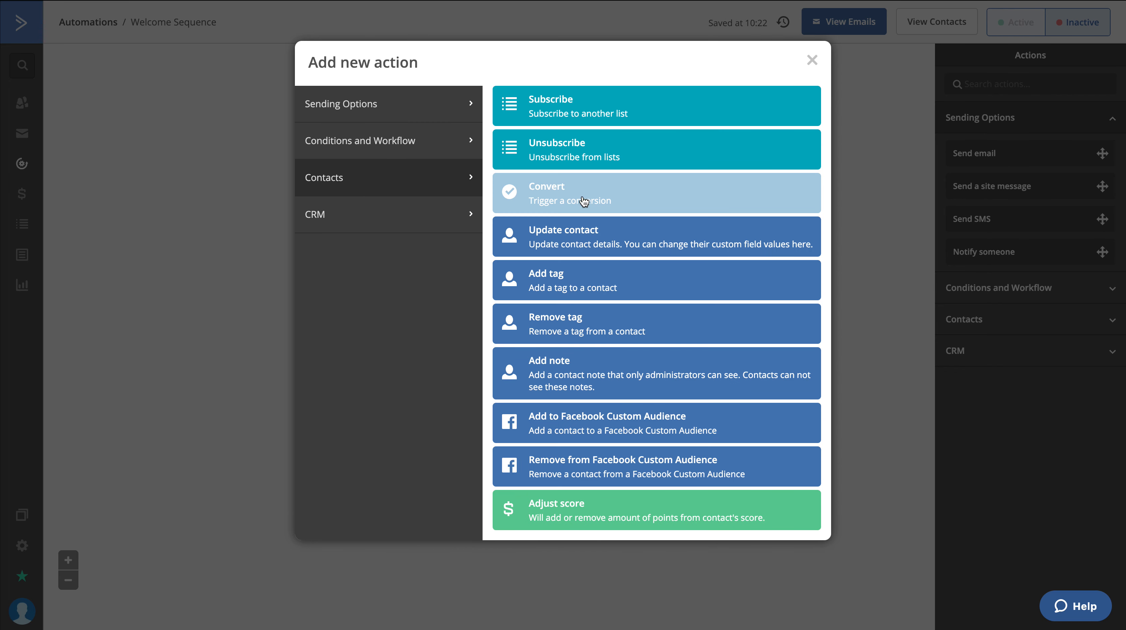
{"action": "left_click", "coordinate": [552, 282]}
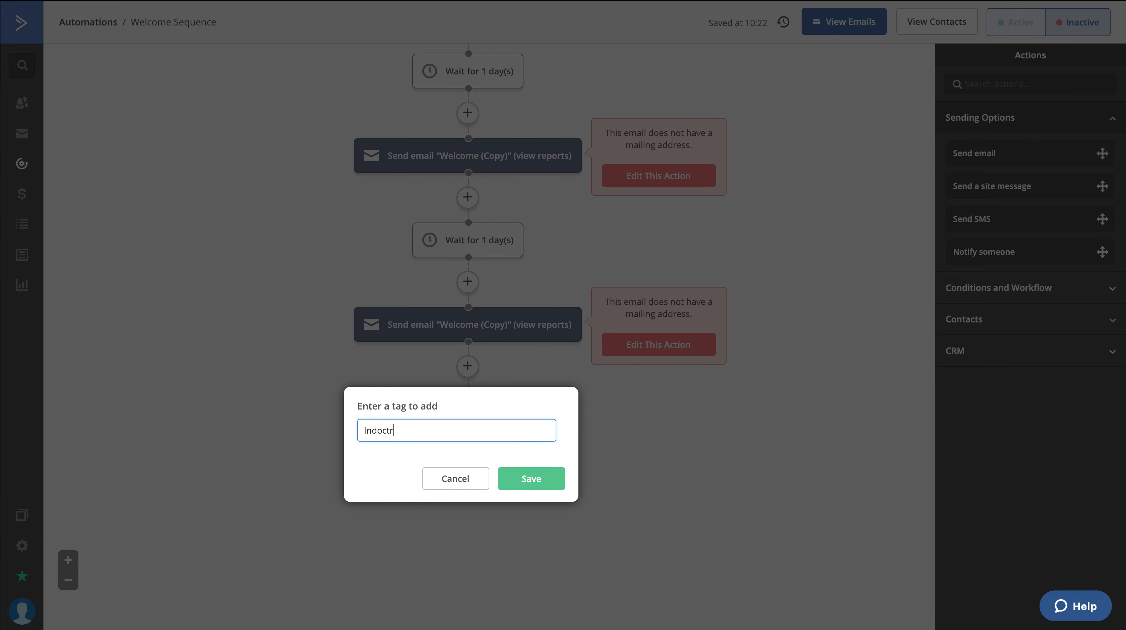
{"action": "left_click", "coordinate": [548, 474]}
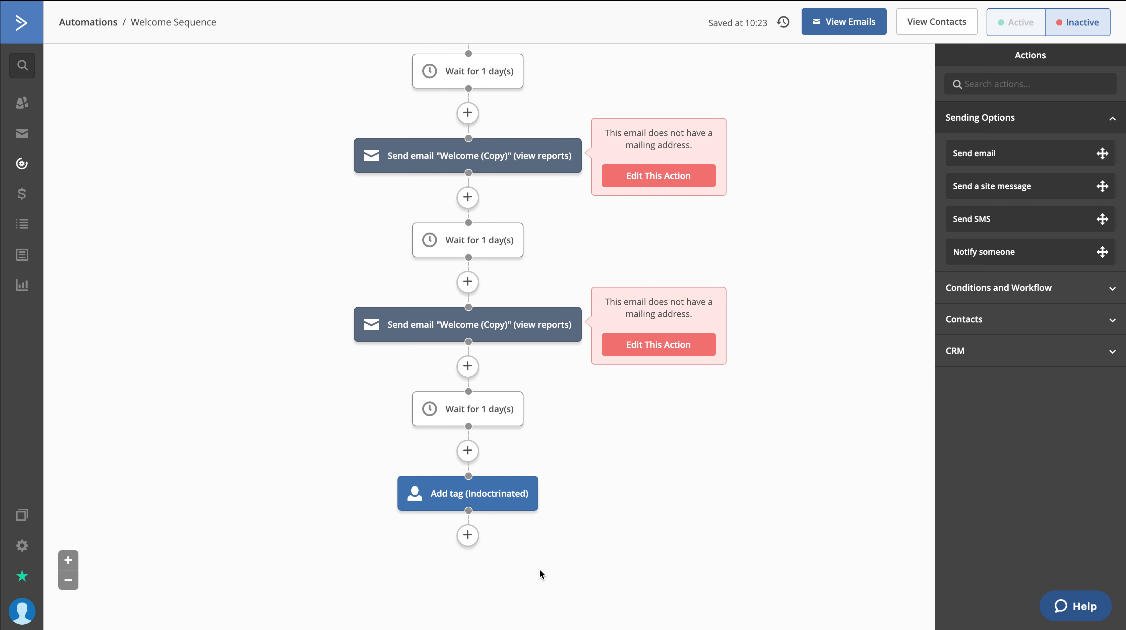
Return to the automations list and create a new automation using Start from Scratch
{"action": "scroll", "coordinate": [542, 574], "scroll_direction": "up", "scroll_amount": 8}
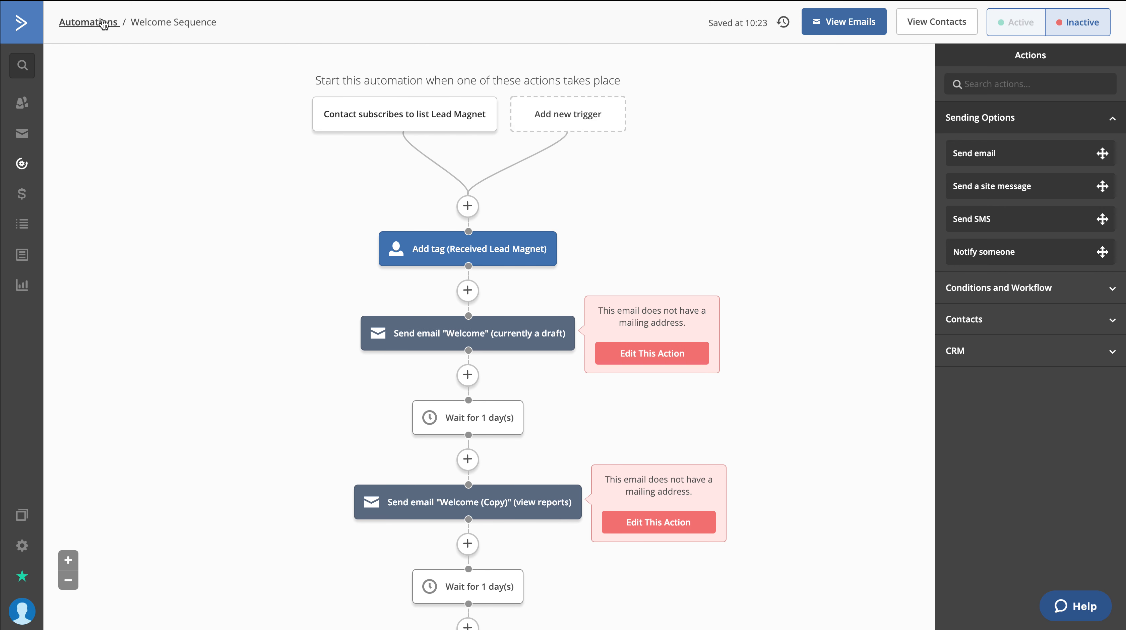
{"action": "scroll", "coordinate": [421, 283], "scroll_direction": "down", "scroll_amount": 6}
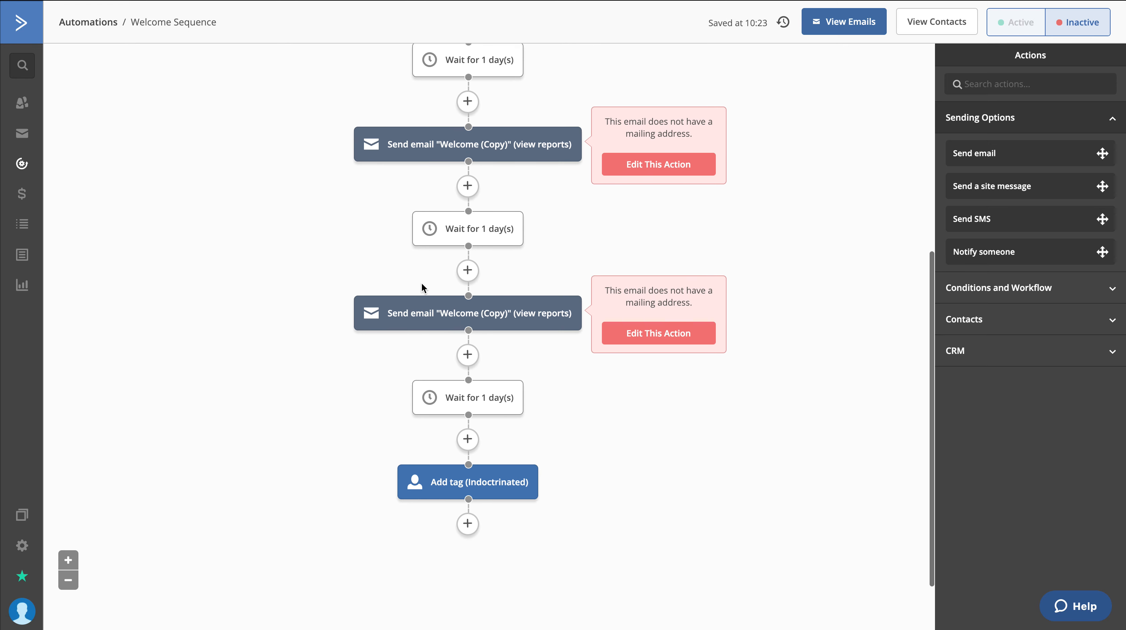
{"action": "scroll", "coordinate": [422, 282], "scroll_direction": "up", "scroll_amount": 6}
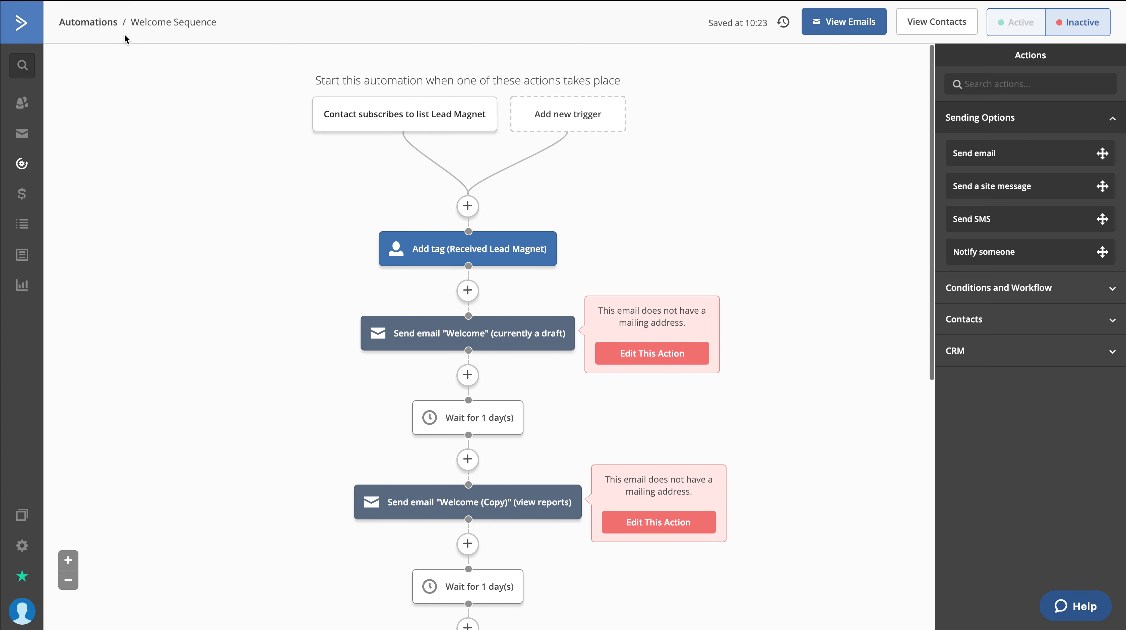
{"action": "left_click", "coordinate": [87, 23]}
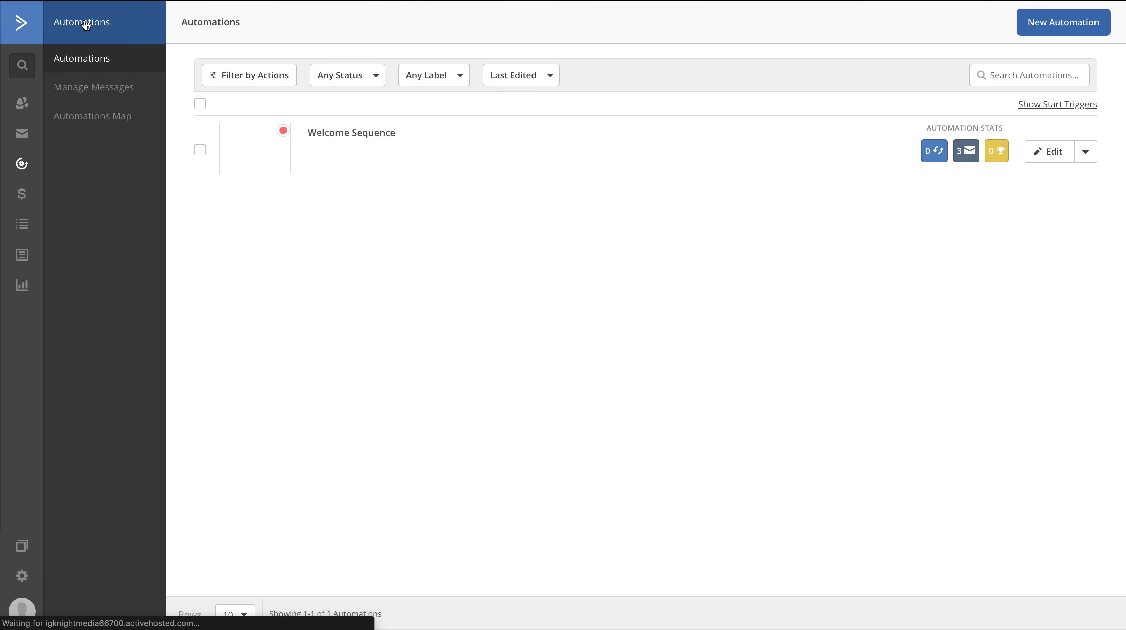
{"action": "left_click", "coordinate": [1055, 23]}
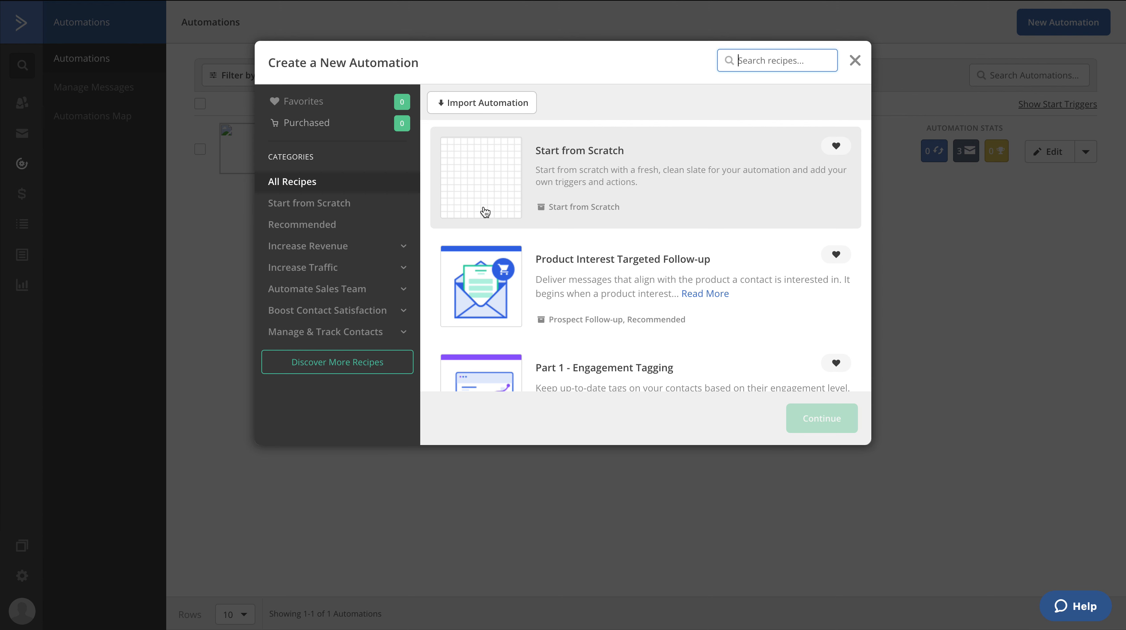
{"action": "left_click", "coordinate": [489, 176]}
{"action": "left_click", "coordinate": [832, 428]}
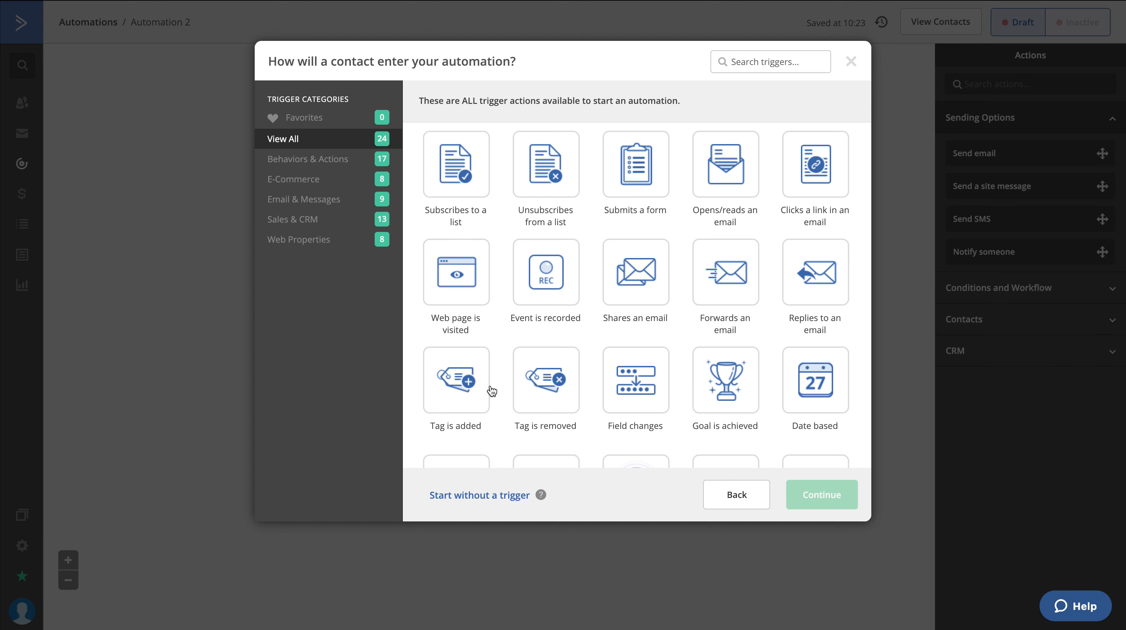
Make the new automation start once when the tag "Indoctrinated" is added to a contact
{"action": "left_click", "coordinate": [460, 380]}
{"action": "left_click", "coordinate": [821, 495]}
{"action": "left_click", "coordinate": [391, 108]}
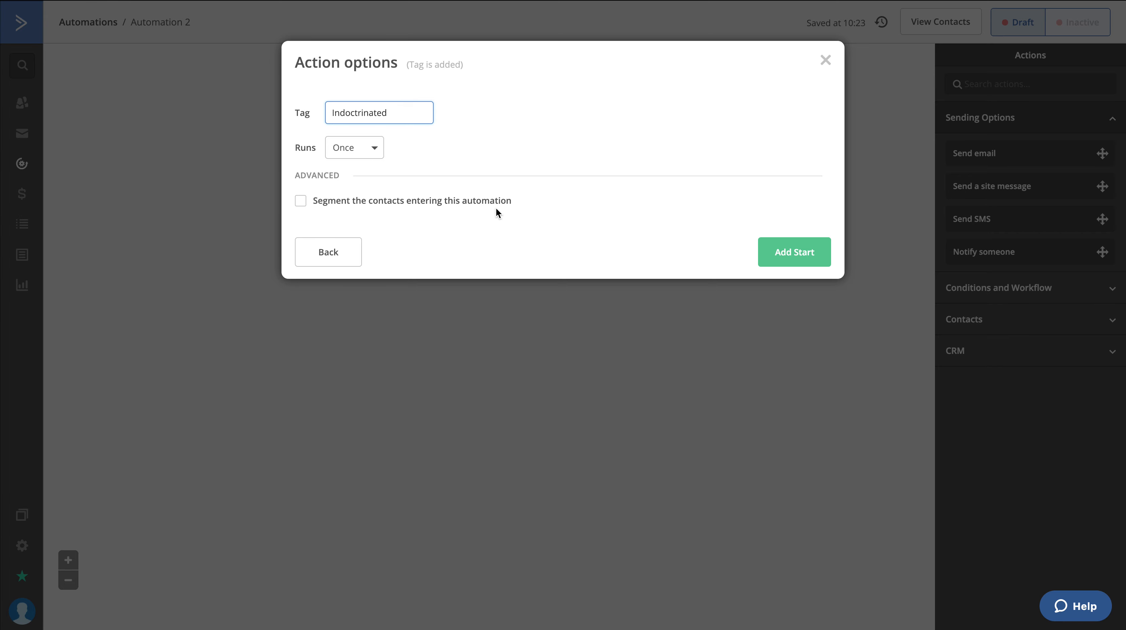
{"action": "left_click", "coordinate": [795, 247]}
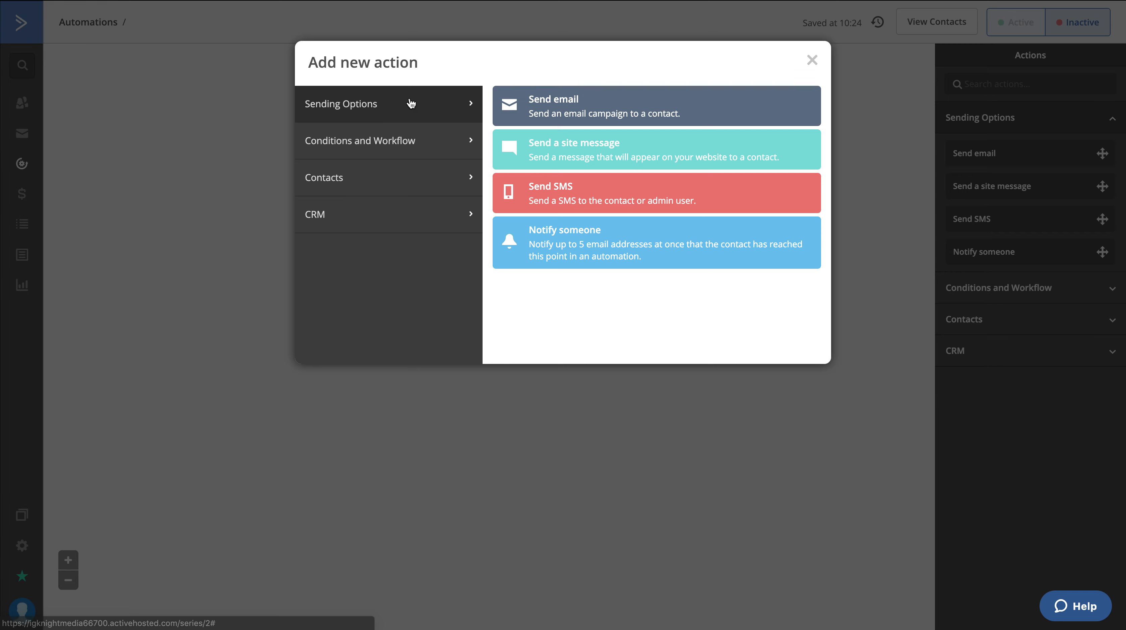
Add a Send email action as the automation's first action and create a new email named "Newsletter" for it
{"action": "left_click", "coordinate": [592, 114]}
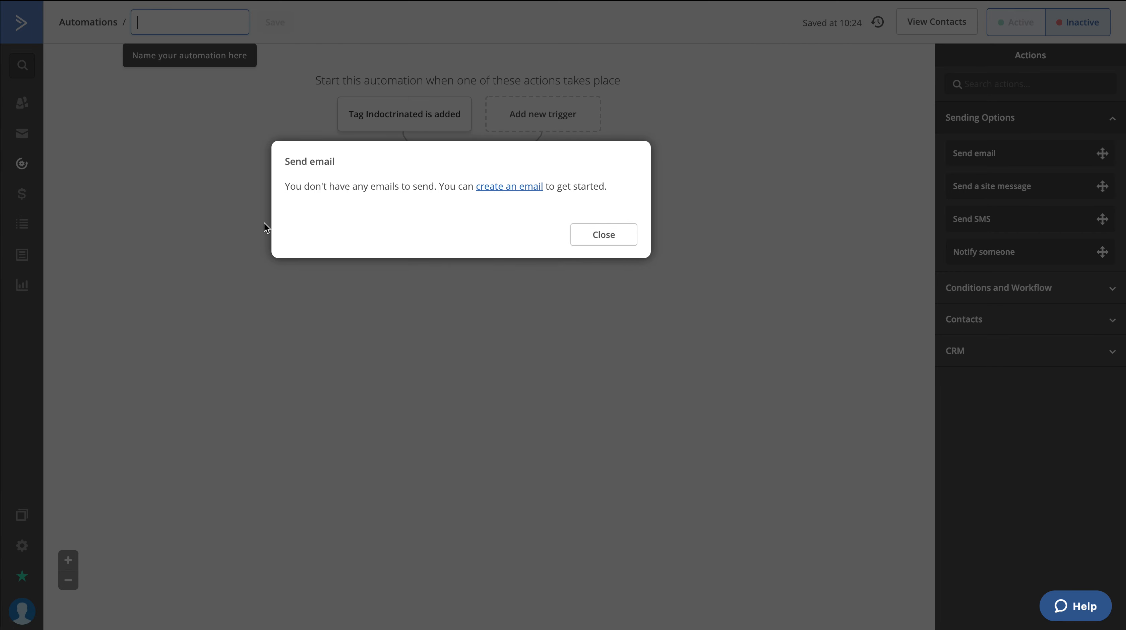
{"action": "left_click", "coordinate": [529, 191]}
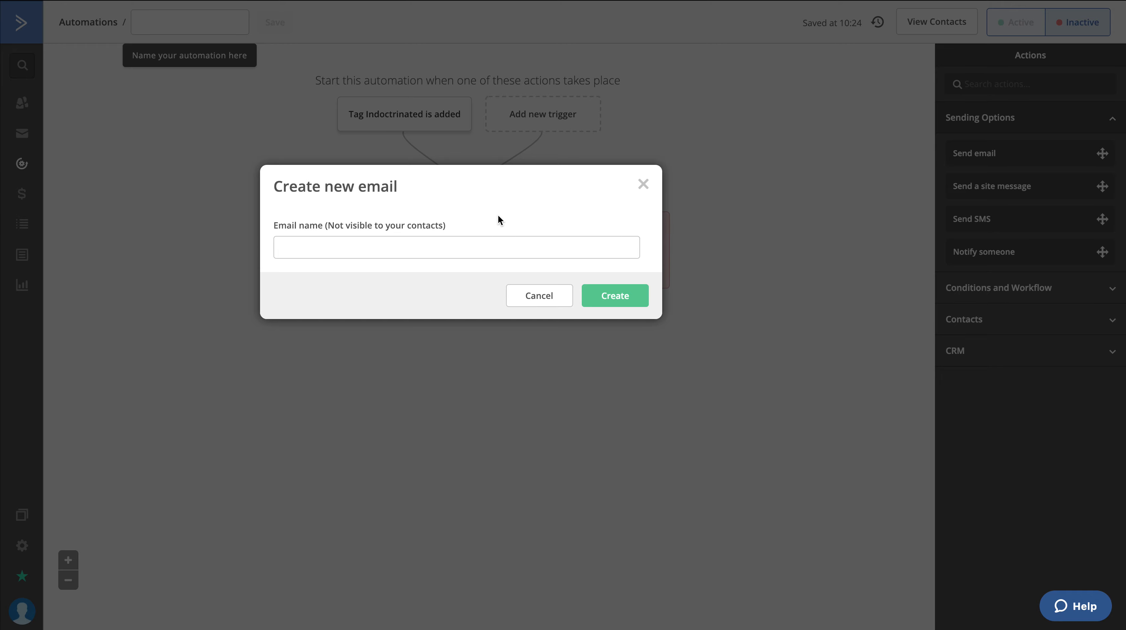
{"action": "left_click", "coordinate": [450, 250]}
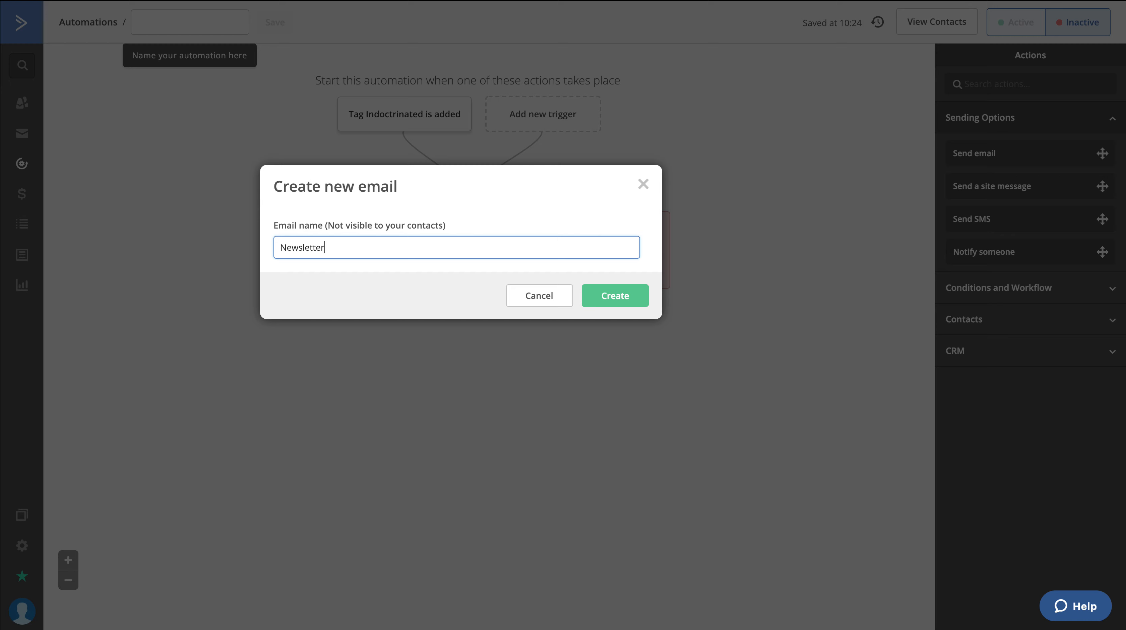
{"action": "left_click", "coordinate": [618, 298]}
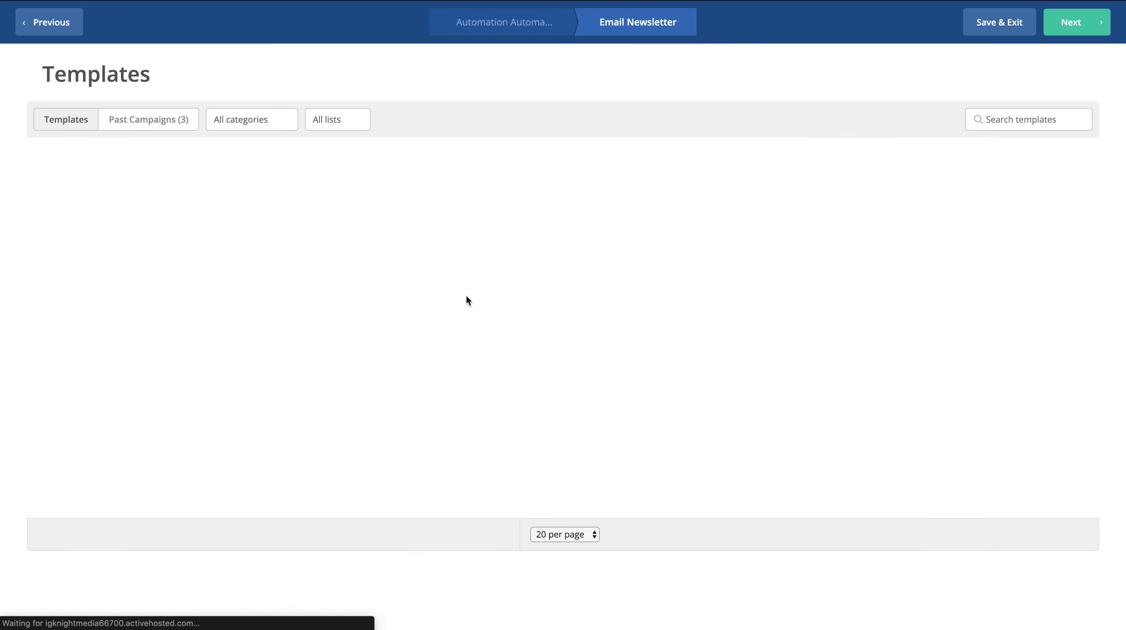
Use the App Newsletter template with the email subject "New", then save the design unchanged and exit to the automation
{"action": "mouse_move", "coordinate": [535, 334]}
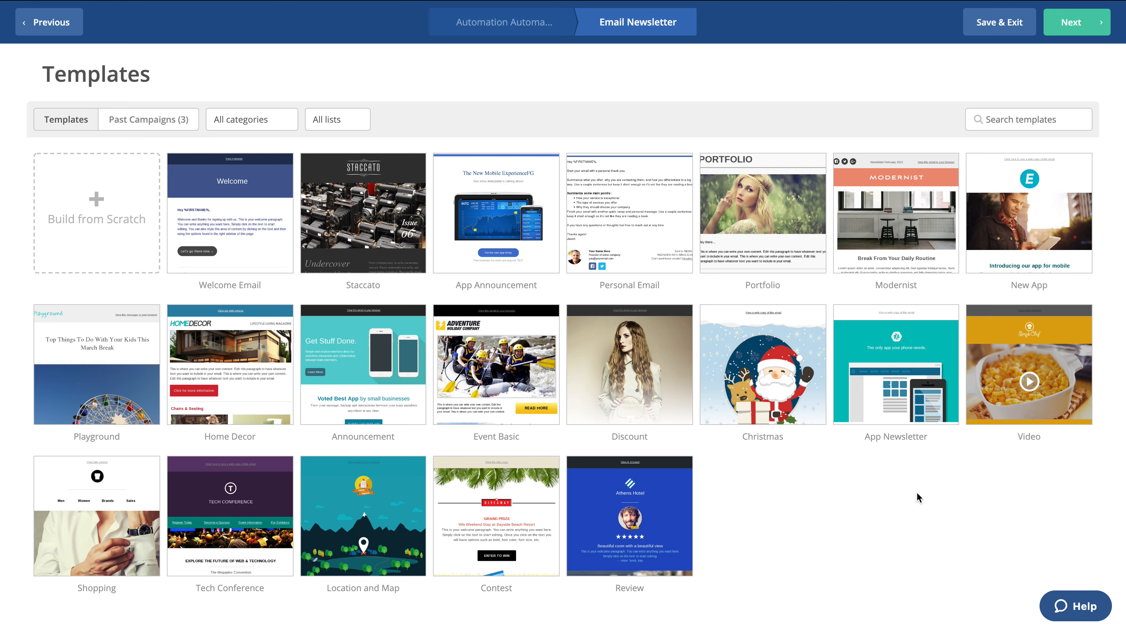
{"action": "mouse_move", "coordinate": [891, 400]}
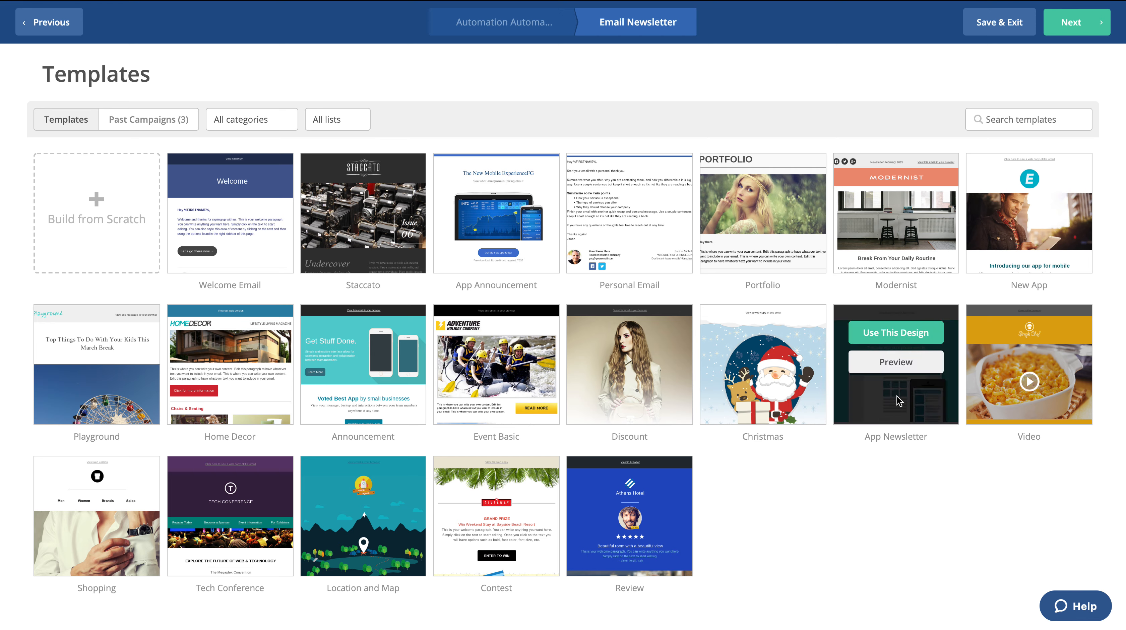
{"action": "left_click", "coordinate": [908, 332]}
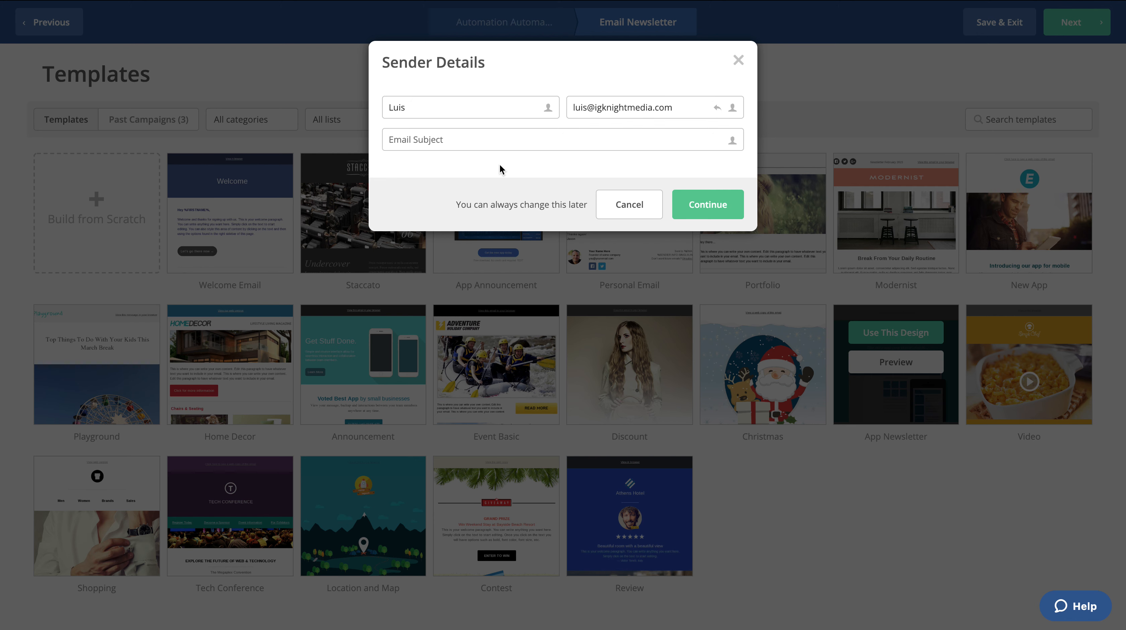
{"action": "left_click", "coordinate": [634, 133]}
{"action": "type", "text": "Newsletter"}
{"action": "left_click", "coordinate": [737, 205]}
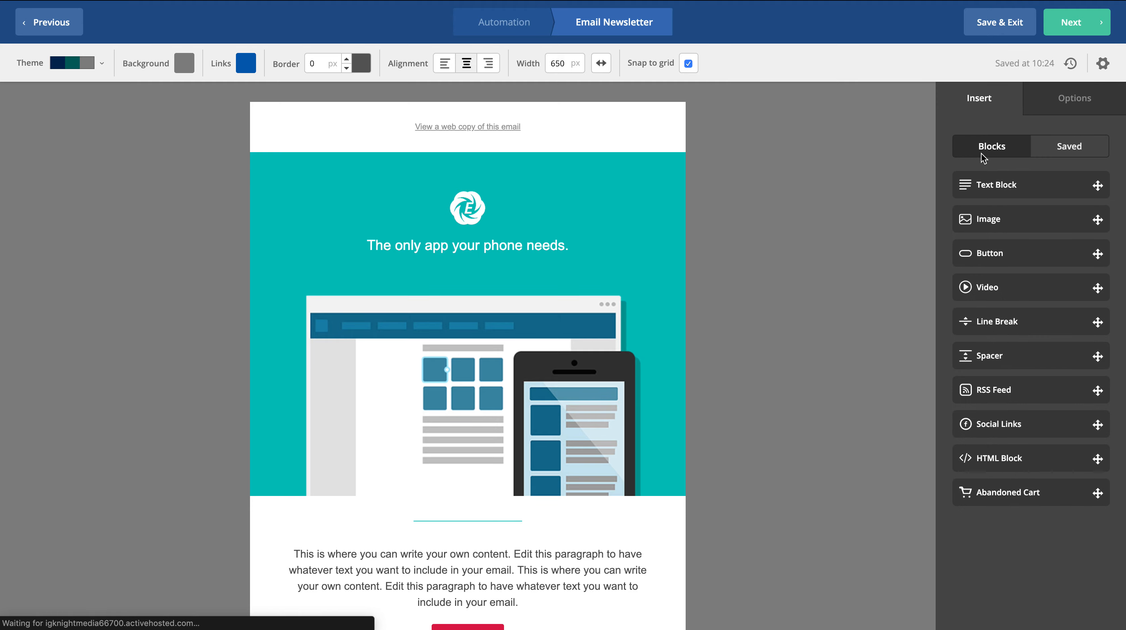
{"action": "scroll", "coordinate": [828, 244], "scroll_direction": "down", "scroll_amount": 10}
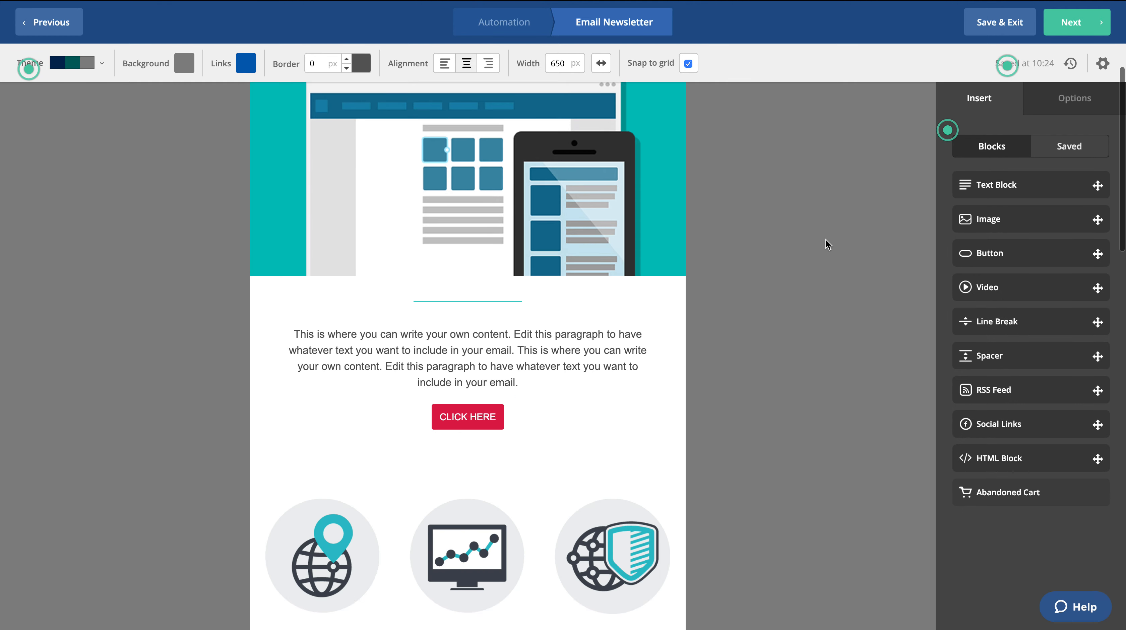
{"action": "left_click", "coordinate": [982, 27]}
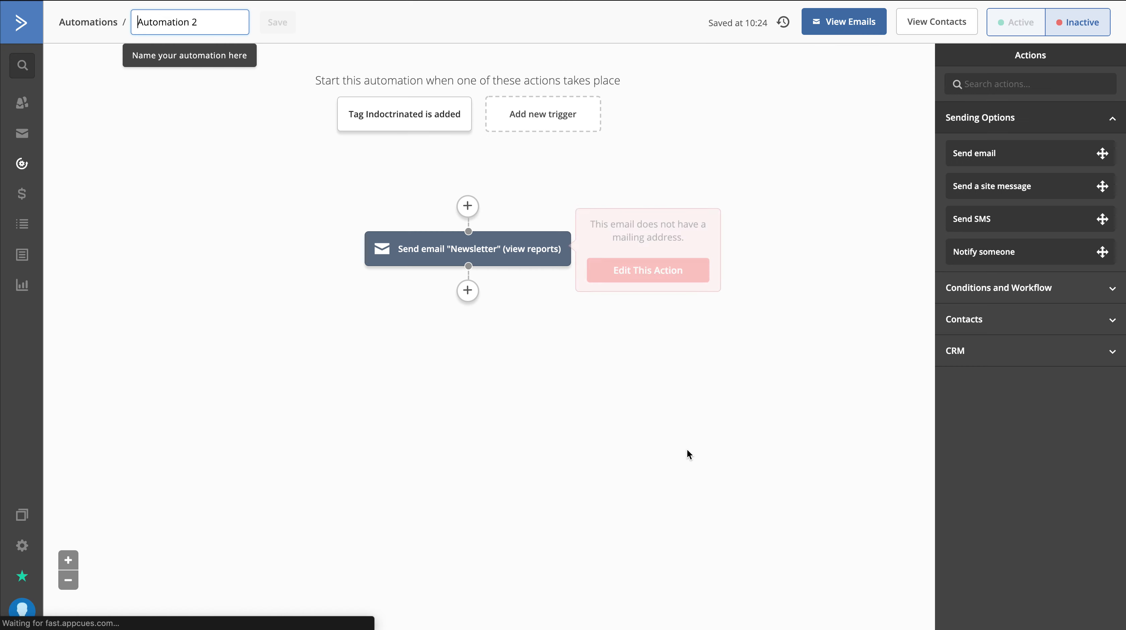
Rename the automation as "Newsletter" and save the name
{"action": "triple_click", "coordinate": [169, 20]}
{"action": "type", "text": "Ne"}
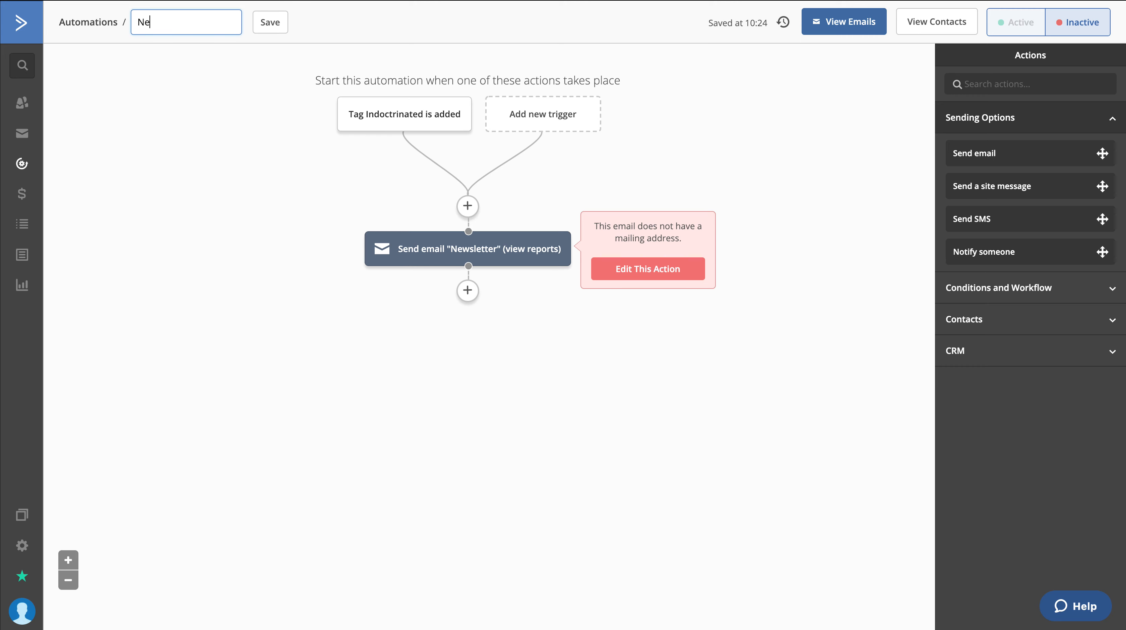
{"action": "type", "text": "wsletter"}
{"action": "left_click", "coordinate": [270, 22]}
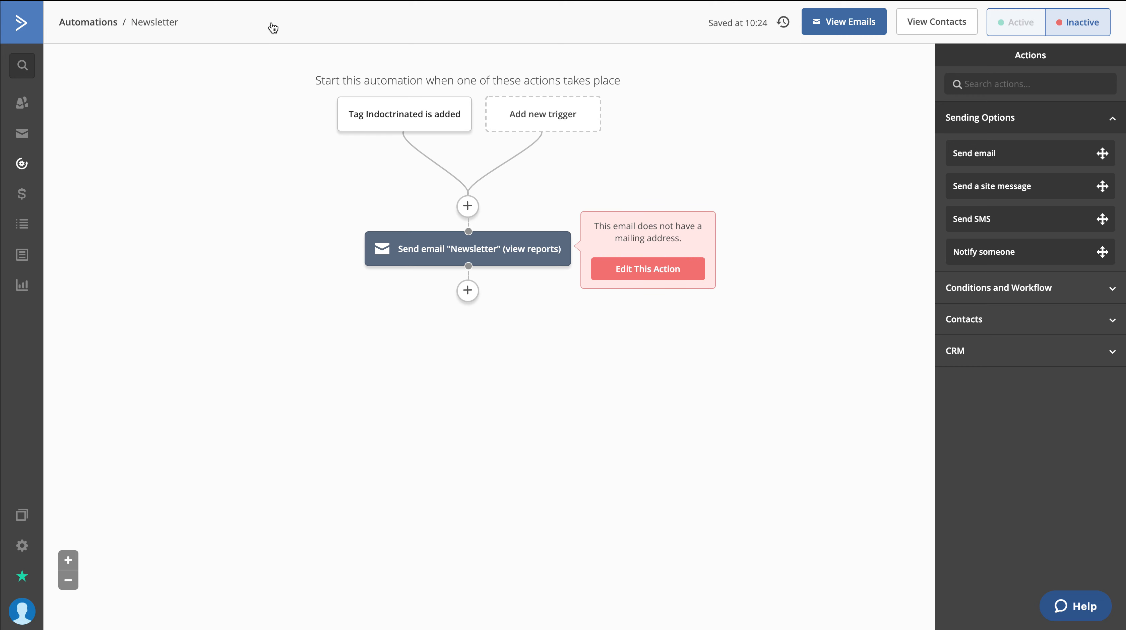
Add a Wait action for a specified period of 1 week directly after the "Newsletter" email
{"action": "left_click", "coordinate": [468, 290]}
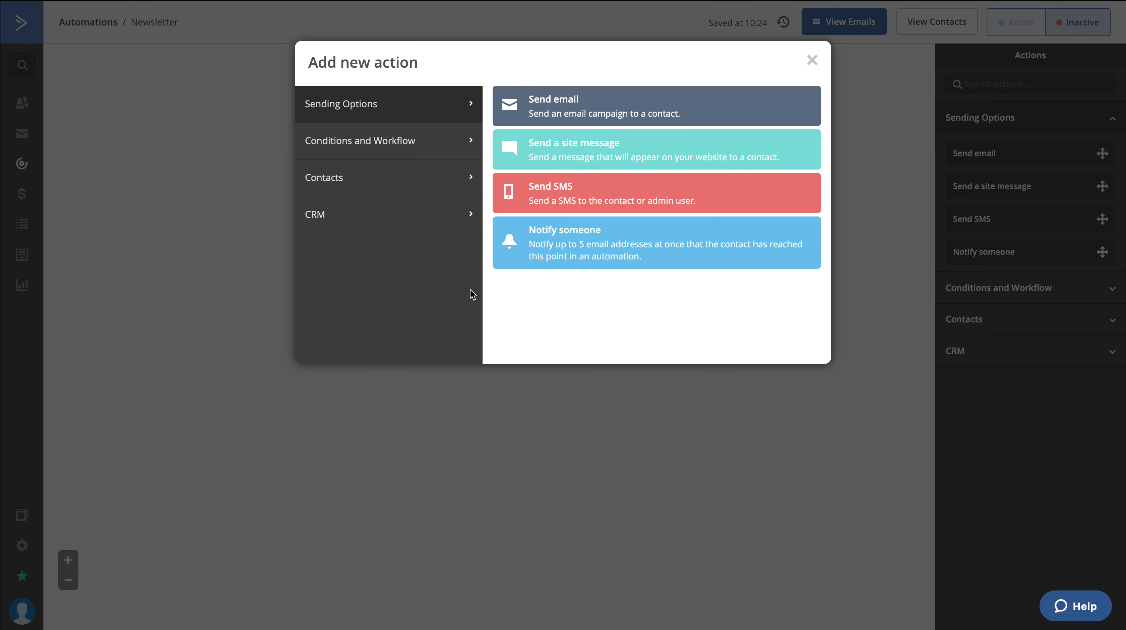
{"action": "left_click", "coordinate": [427, 150]}
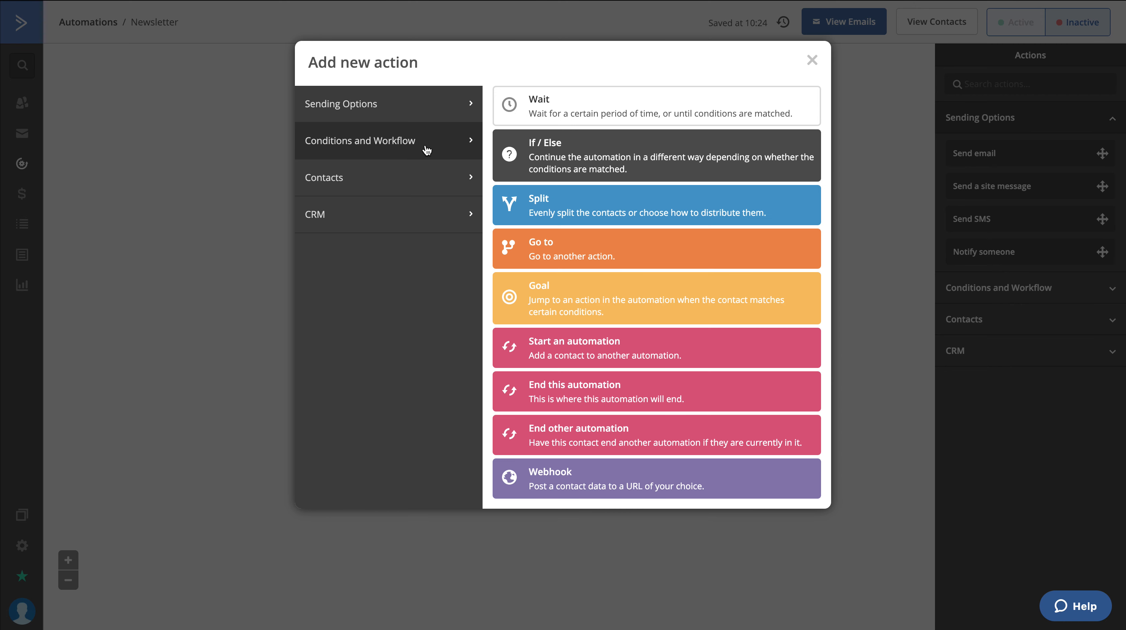
{"action": "left_click", "coordinate": [565, 113]}
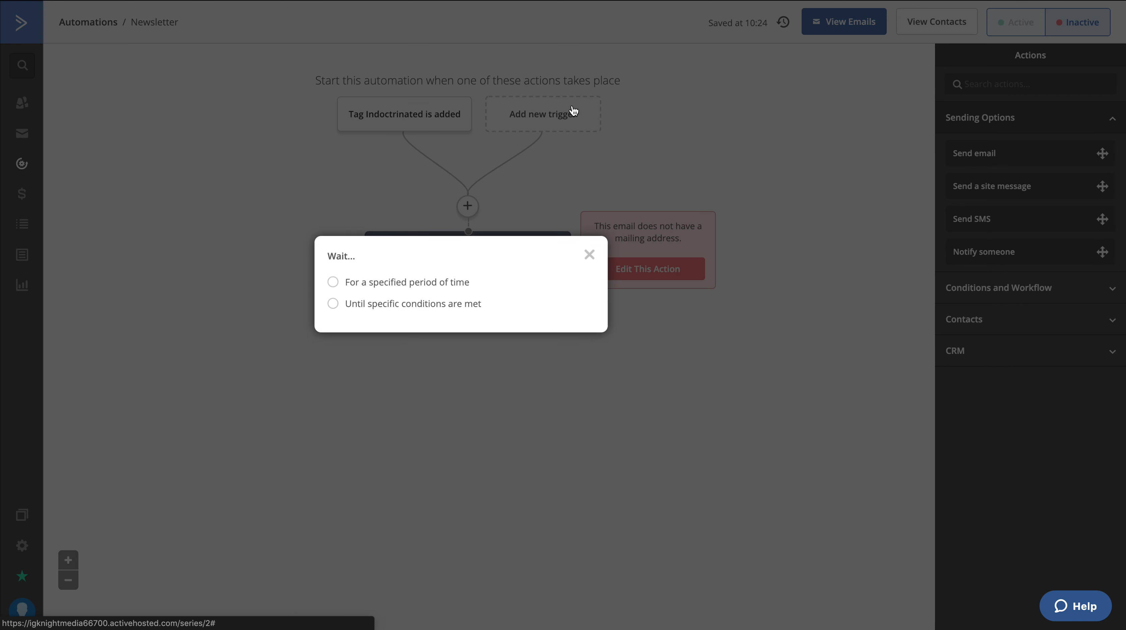
{"action": "left_click", "coordinate": [392, 285]}
{"action": "left_click", "coordinate": [484, 283]}
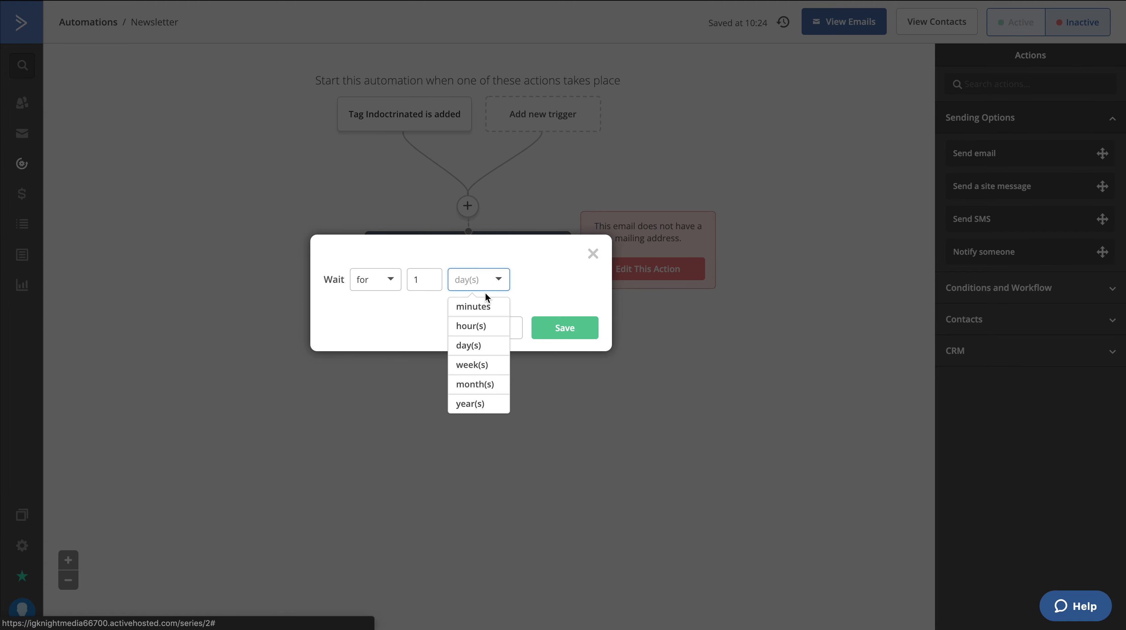
{"action": "left_click", "coordinate": [483, 373]}
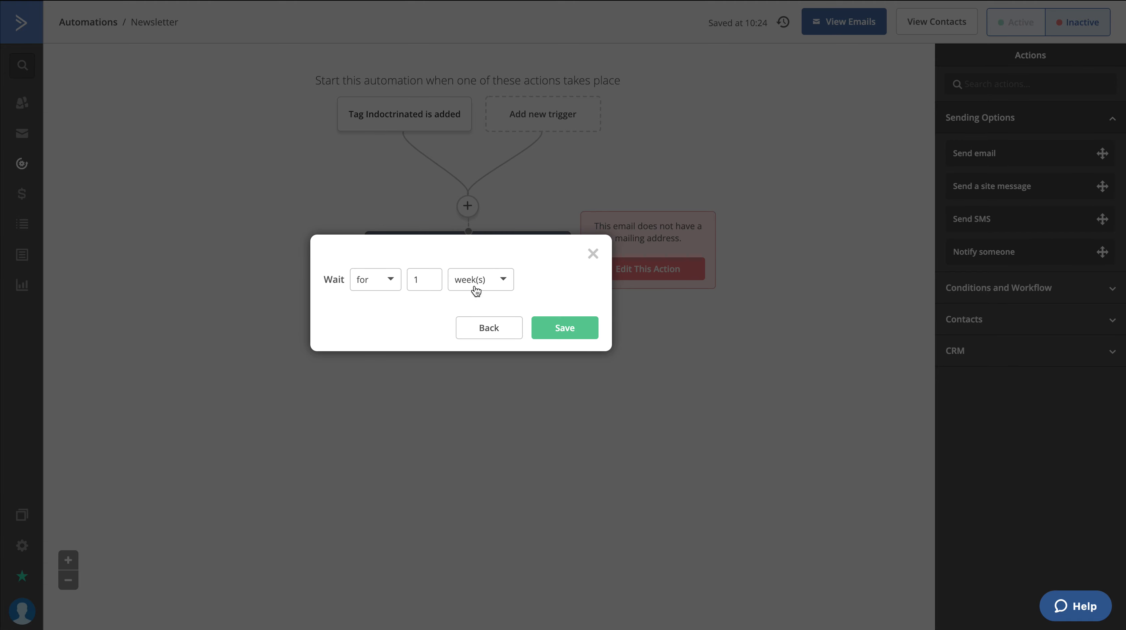
{"action": "left_click", "coordinate": [584, 336]}
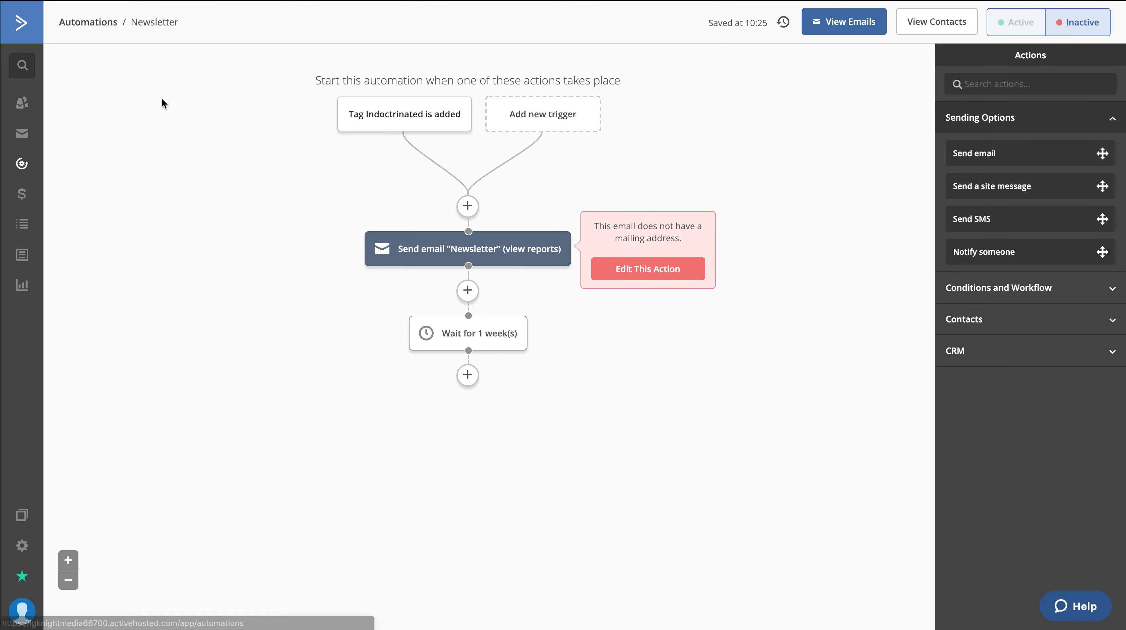
Return to the automations list and examine in the Automations Map how Welcome Sequence and Newsletter are connected, checking each one's details
{"action": "left_click", "coordinate": [93, 32]}
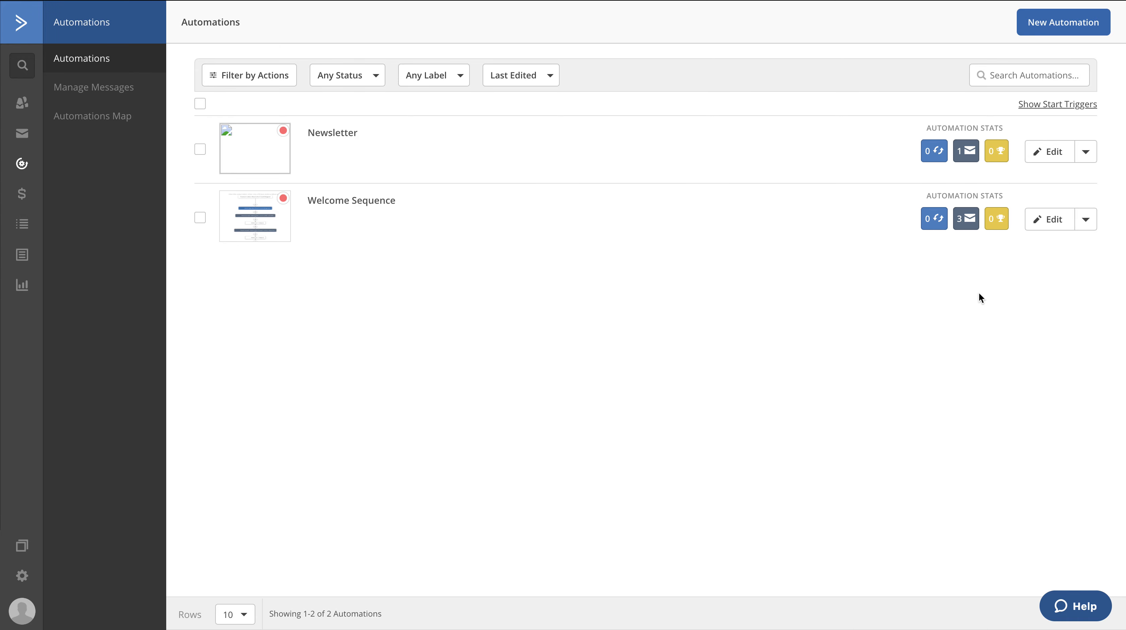
{"action": "mouse_move", "coordinate": [975, 229]}
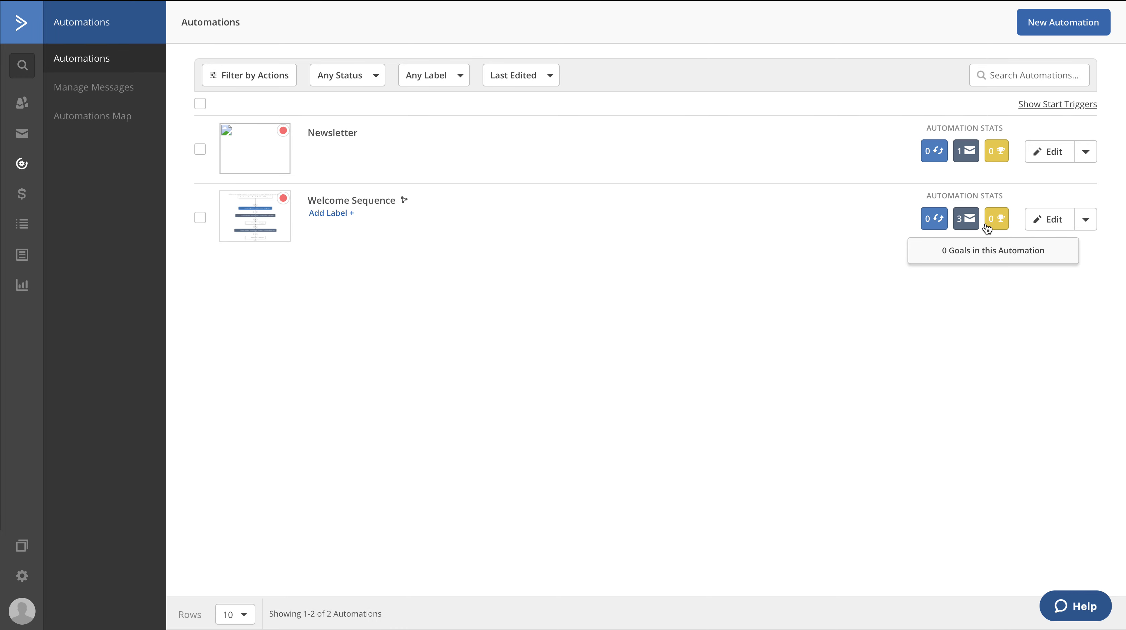
{"action": "mouse_move", "coordinate": [996, 151]}
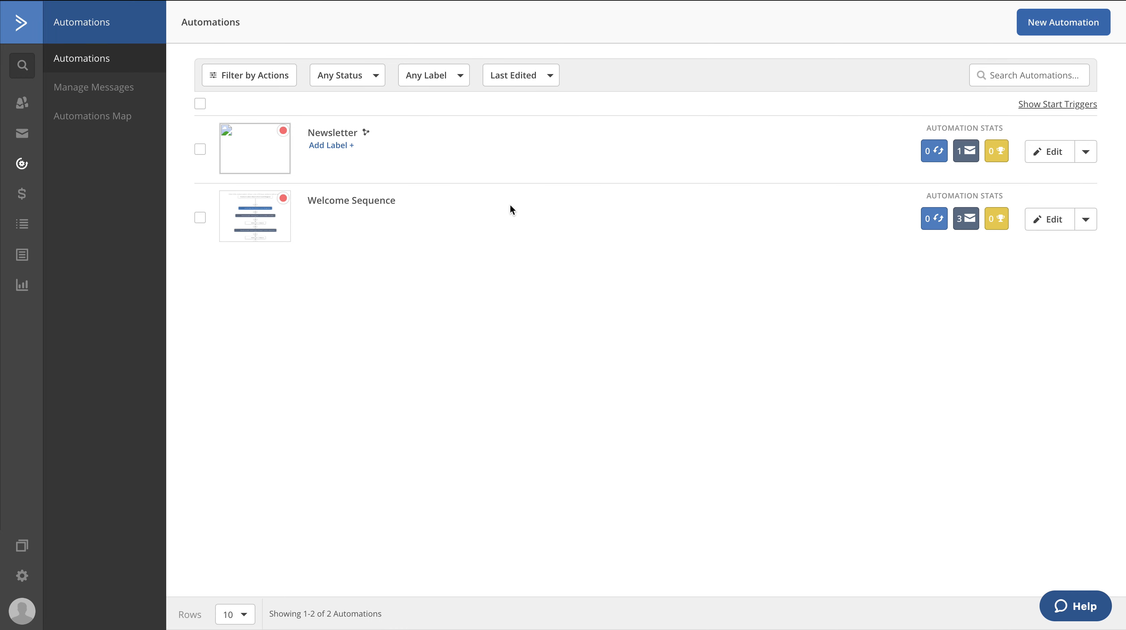
{"action": "left_click", "coordinate": [104, 116]}
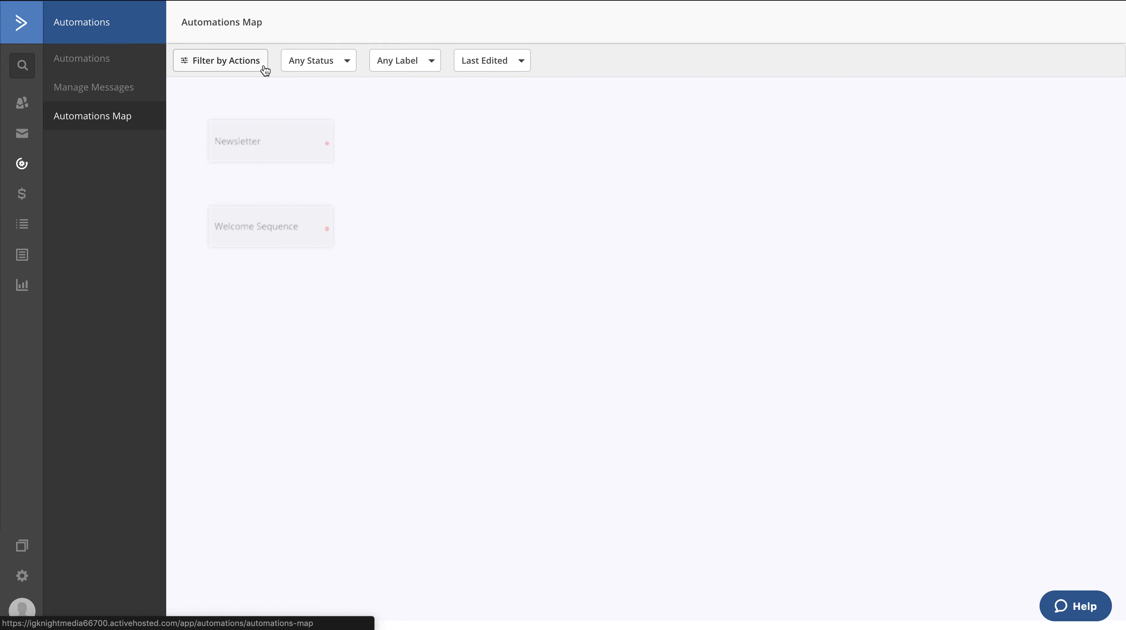
{"action": "left_click", "coordinate": [297, 157]}
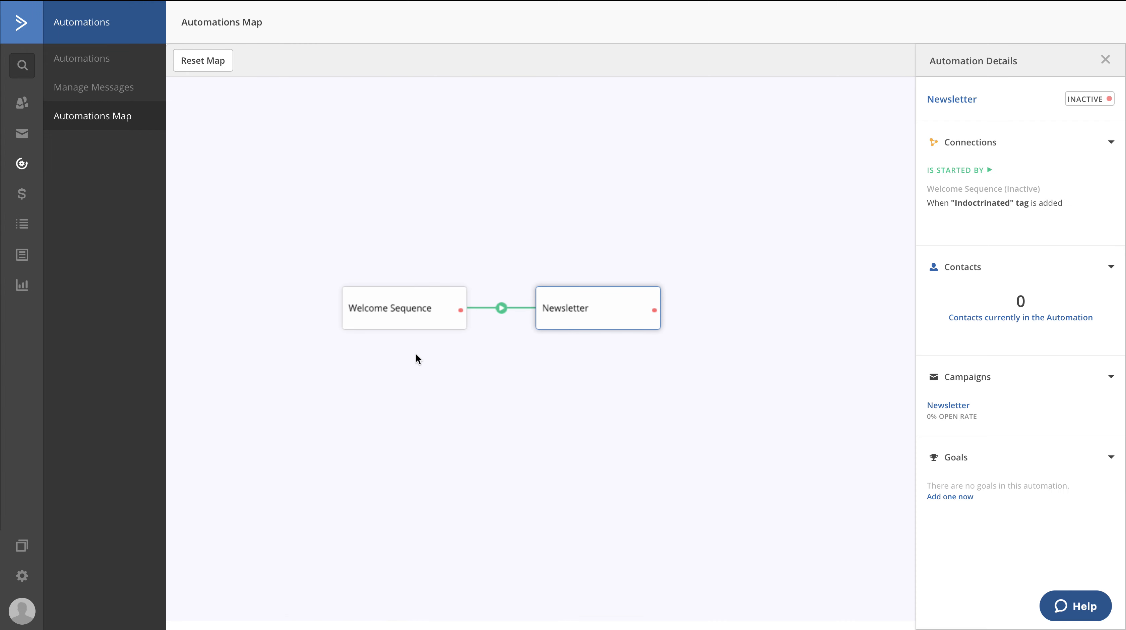
{"action": "left_click", "coordinate": [213, 61]}
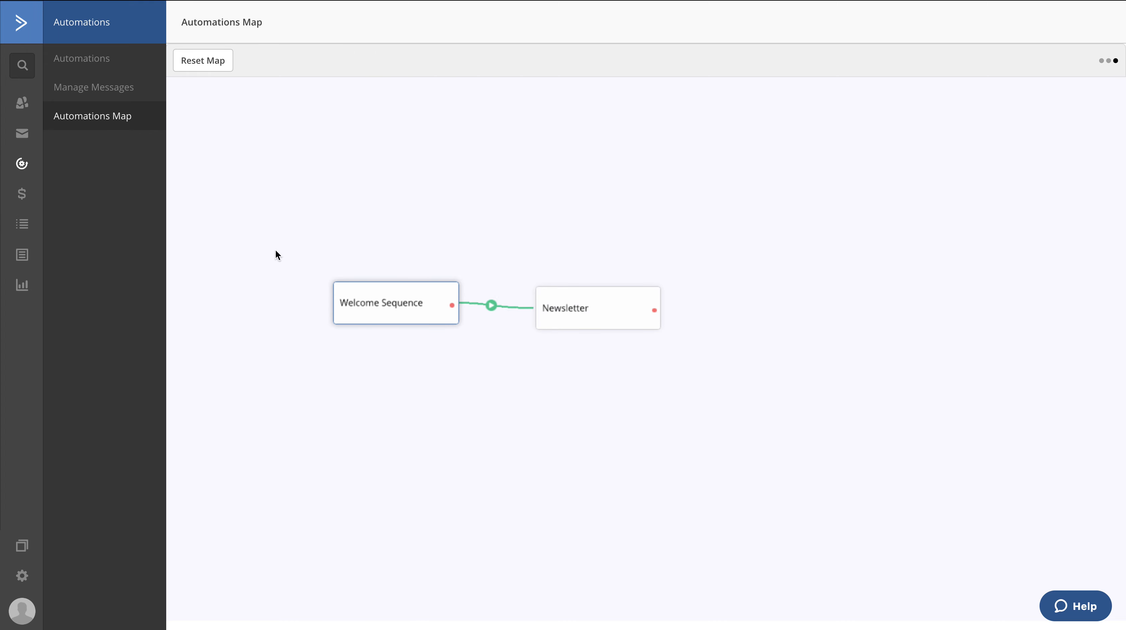
{"action": "left_click", "coordinate": [382, 326]}
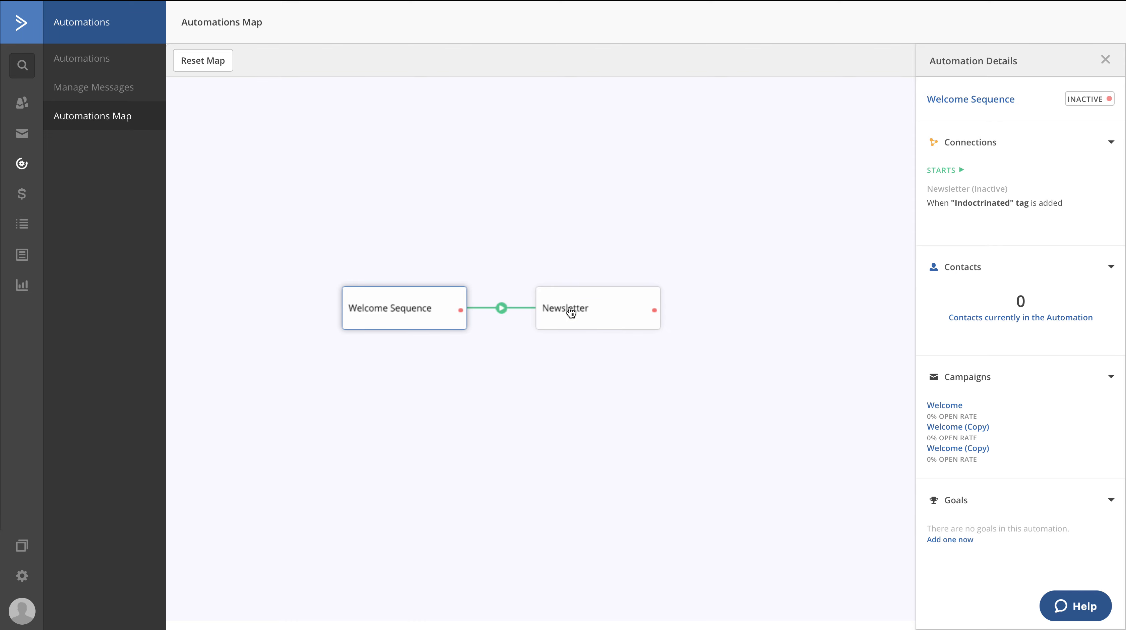
{"action": "left_click", "coordinate": [589, 314]}
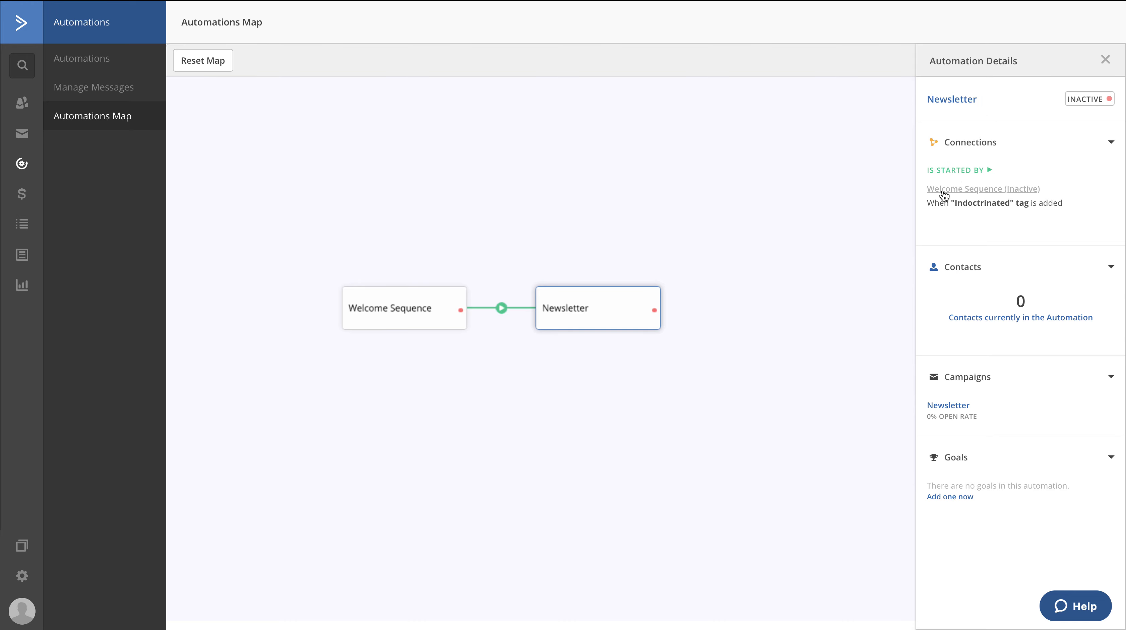
{"action": "left_click", "coordinate": [382, 304]}
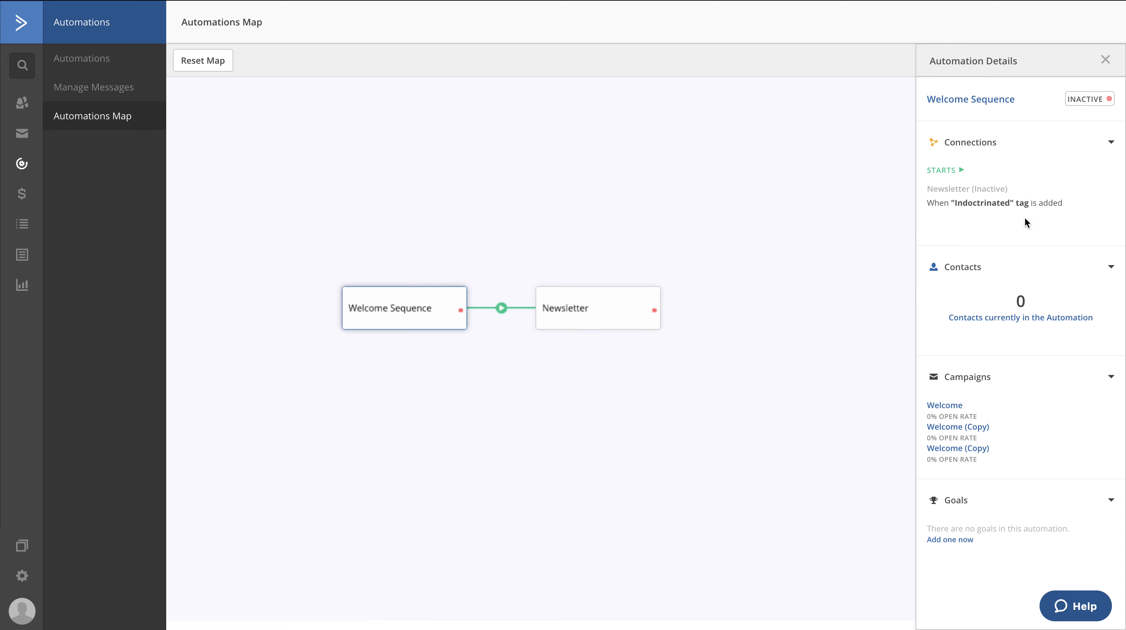
{"action": "left_click", "coordinate": [559, 316]}
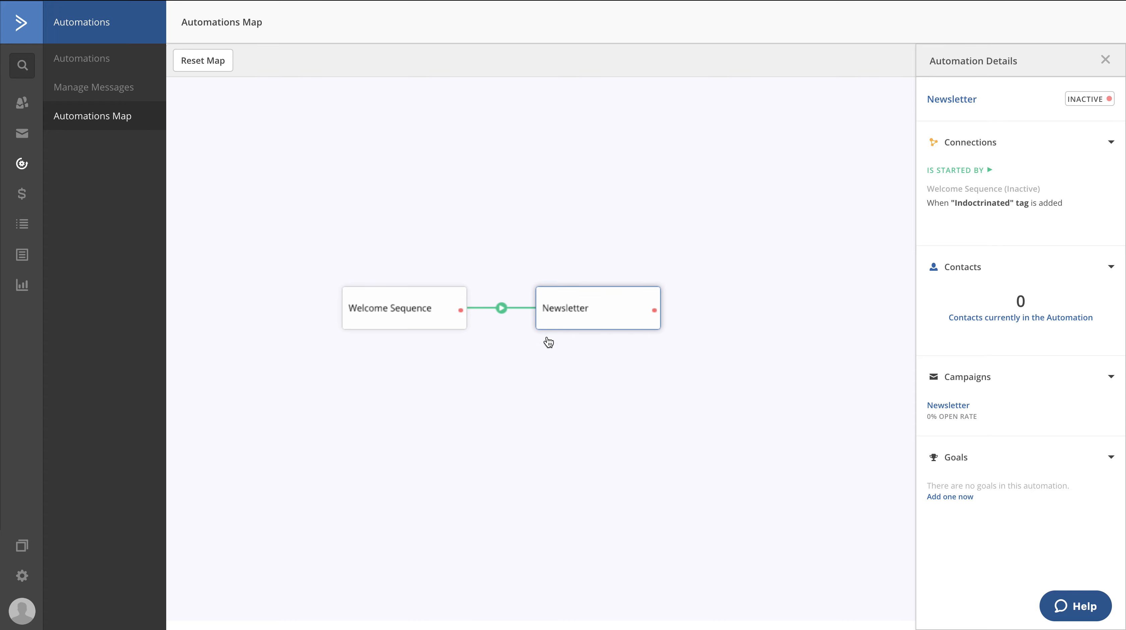
Reopen the Newsletter automation and review the Conditions and Workflow and Contacts actions available before its email, without adding any
{"action": "left_click", "coordinate": [105, 66]}
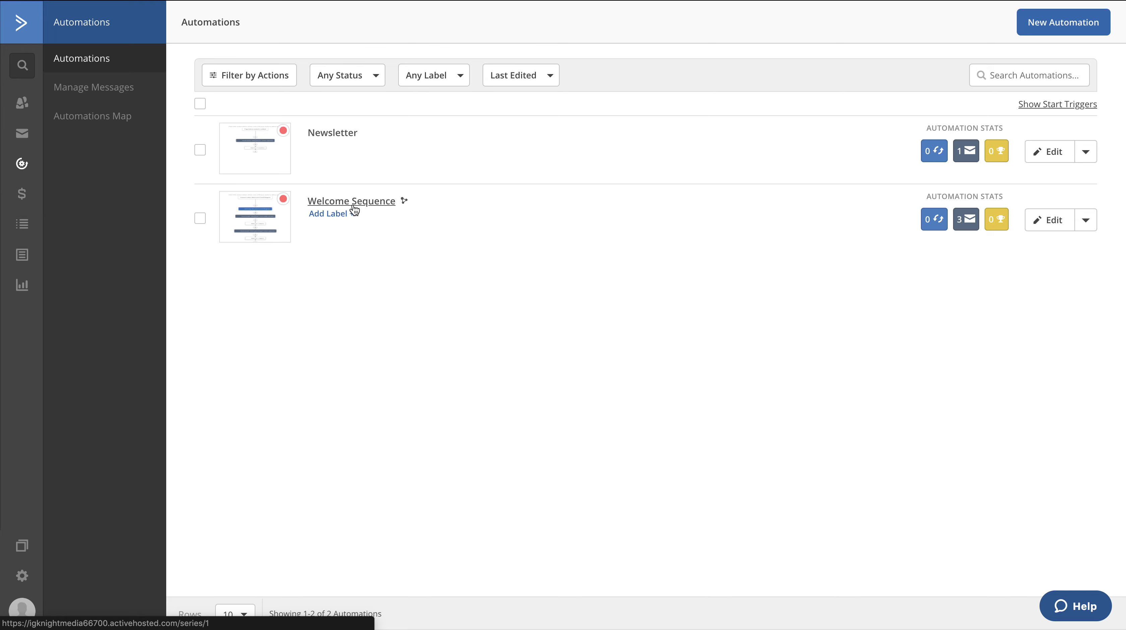
{"action": "left_click", "coordinate": [345, 137]}
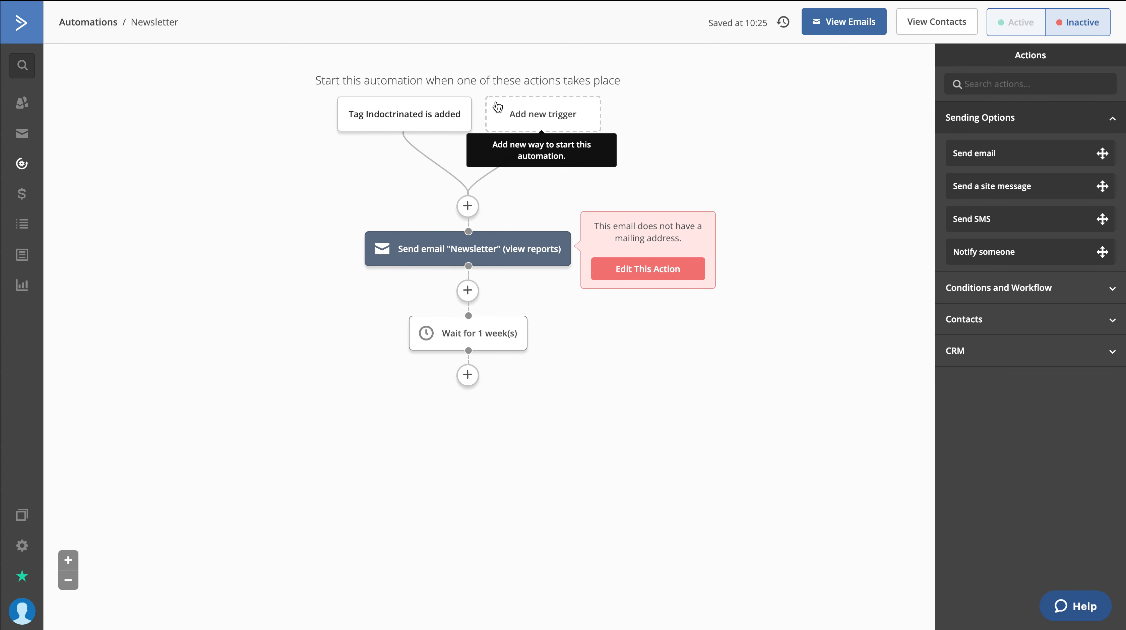
{"action": "mouse_move", "coordinate": [379, 120]}
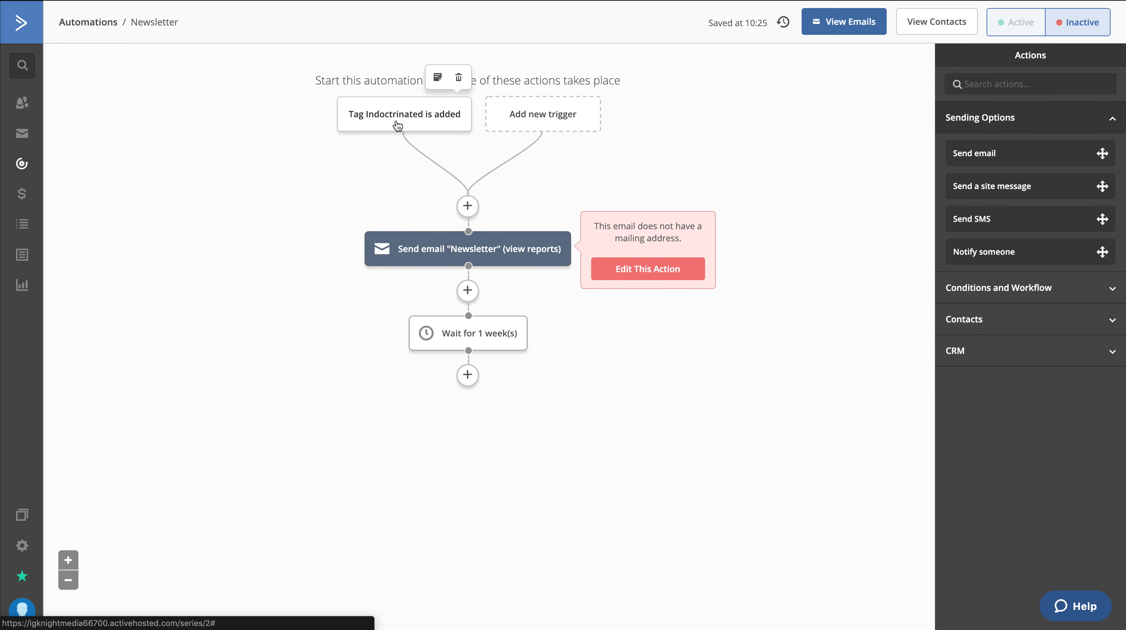
{"action": "left_click", "coordinate": [468, 206]}
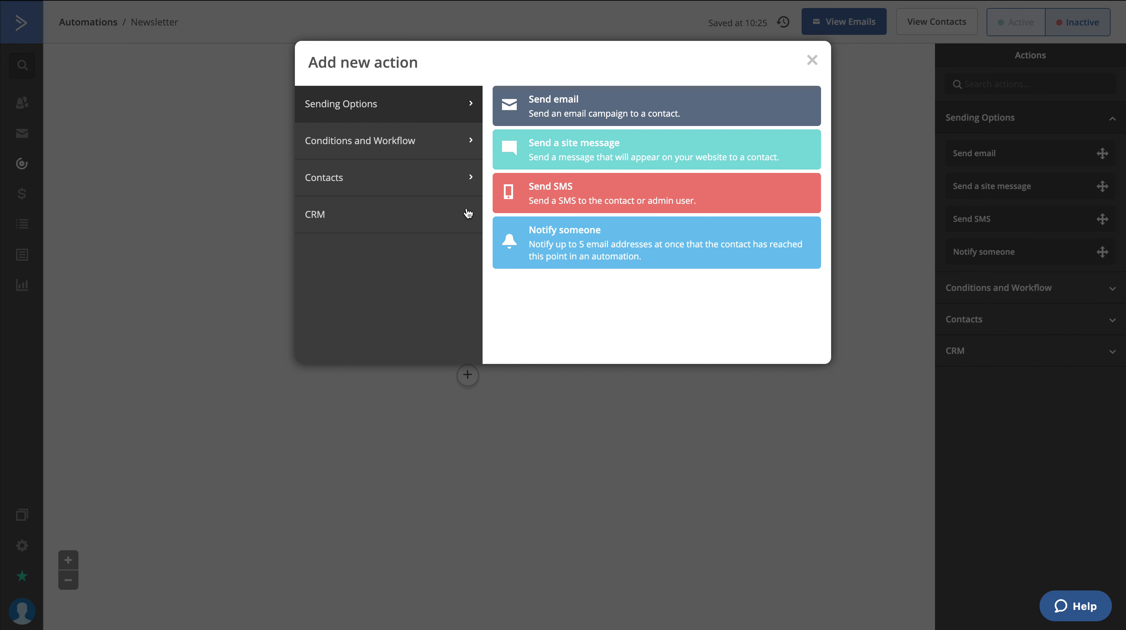
{"action": "left_click", "coordinate": [383, 138]}
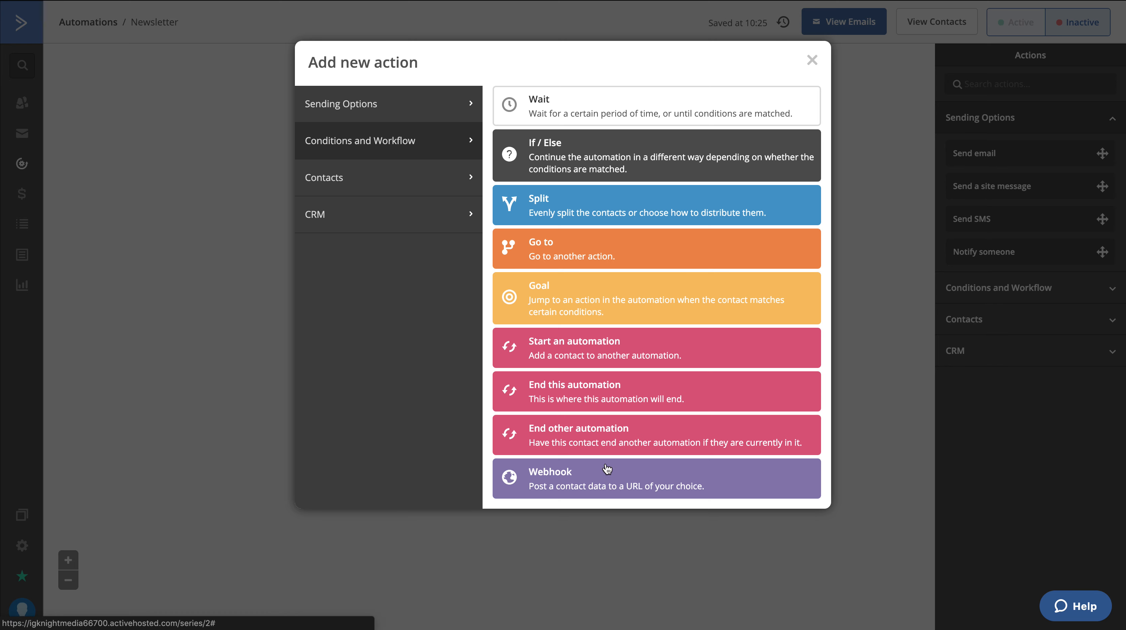
{"action": "left_click", "coordinate": [383, 182]}
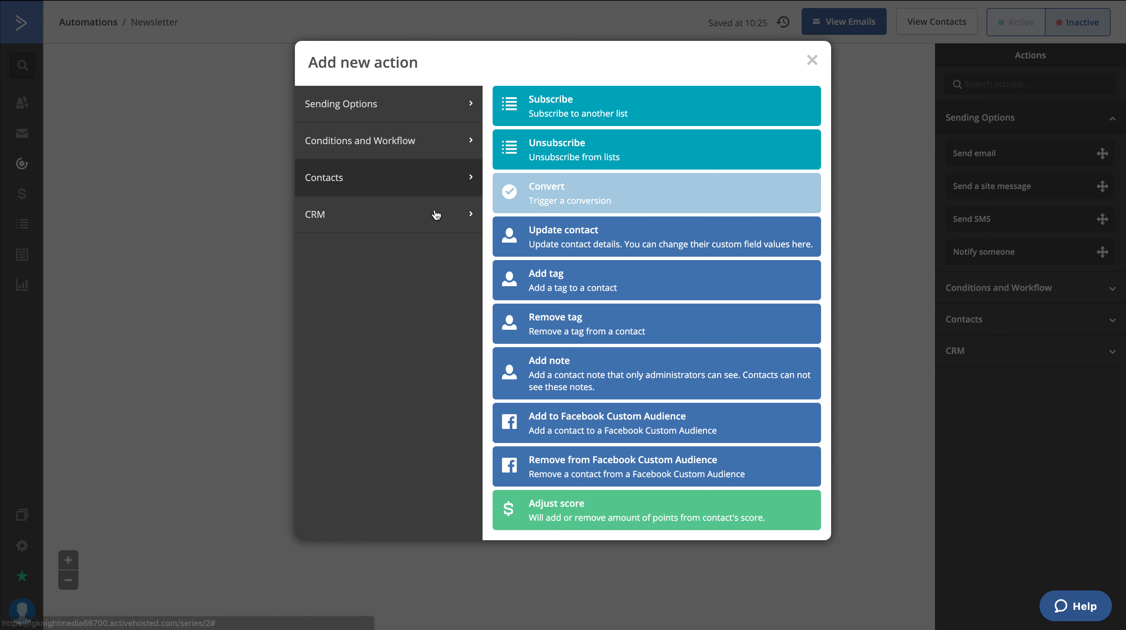
{"action": "left_click", "coordinate": [812, 60]}
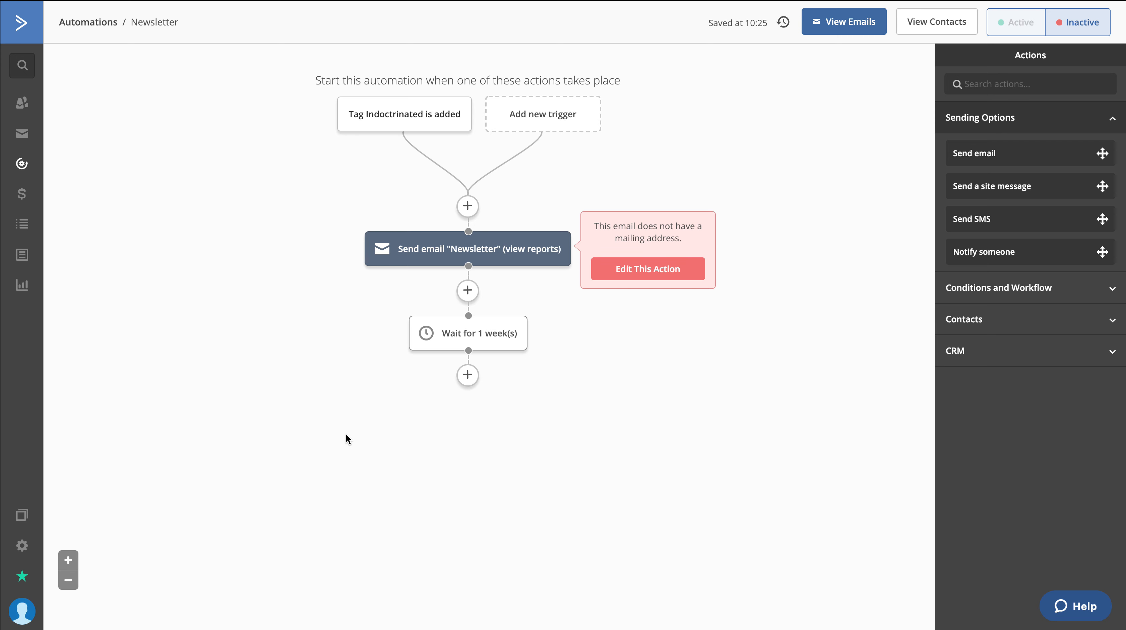
Review the Contacts actions available after the one-week wait, including the Facebook Custom Audience options, without adding any
{"action": "left_click", "coordinate": [469, 376]}
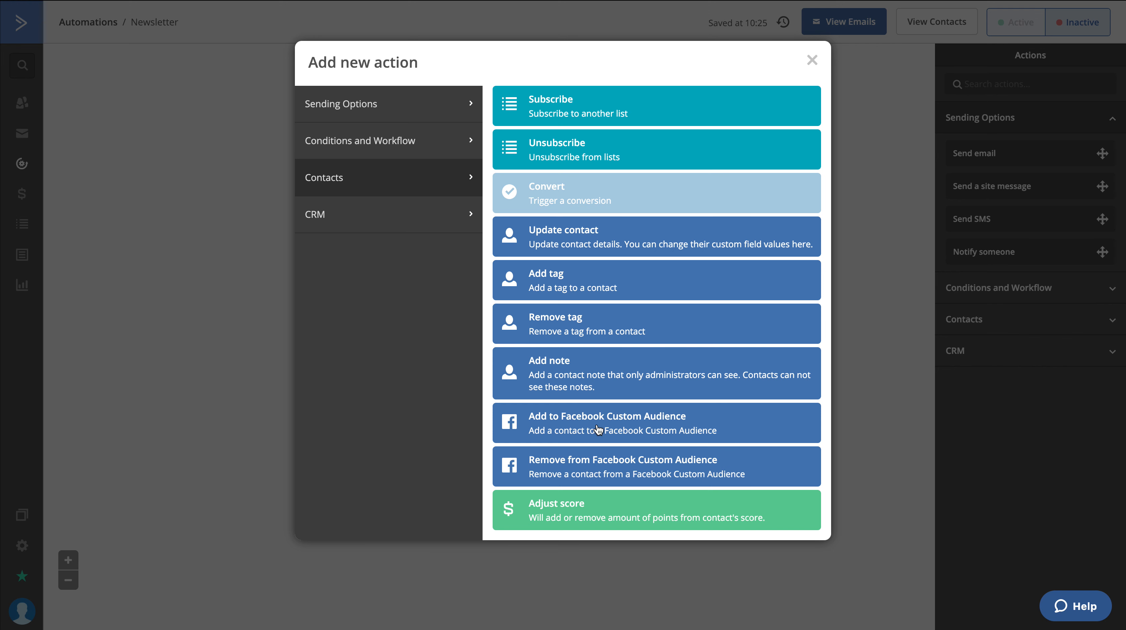
{"action": "left_click", "coordinate": [816, 60]}
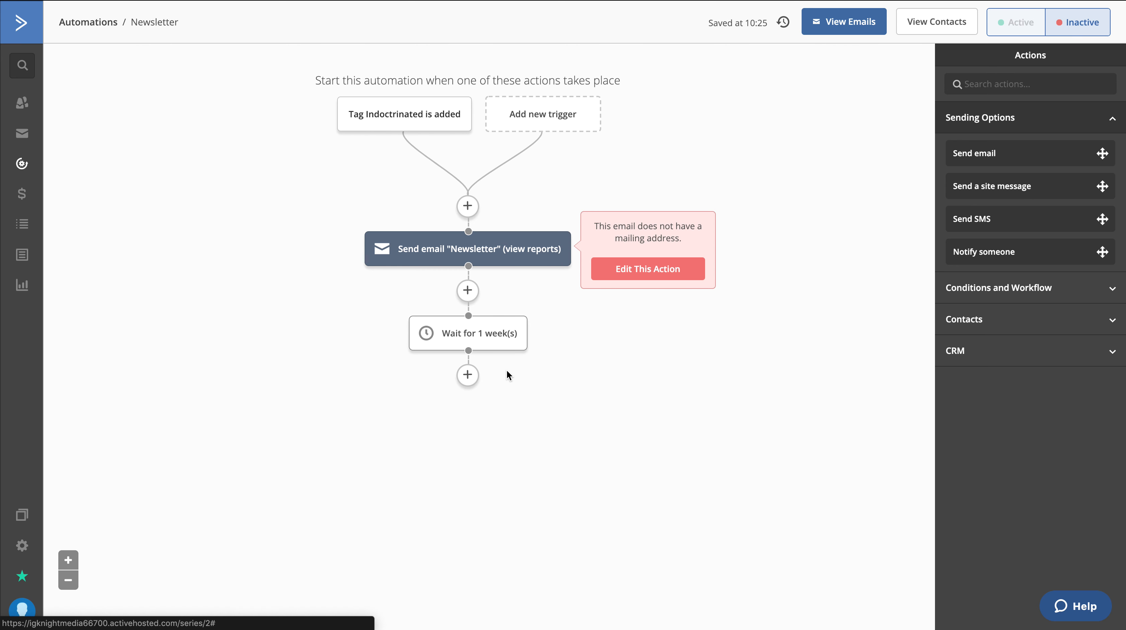
{"action": "left_click", "coordinate": [470, 382]}
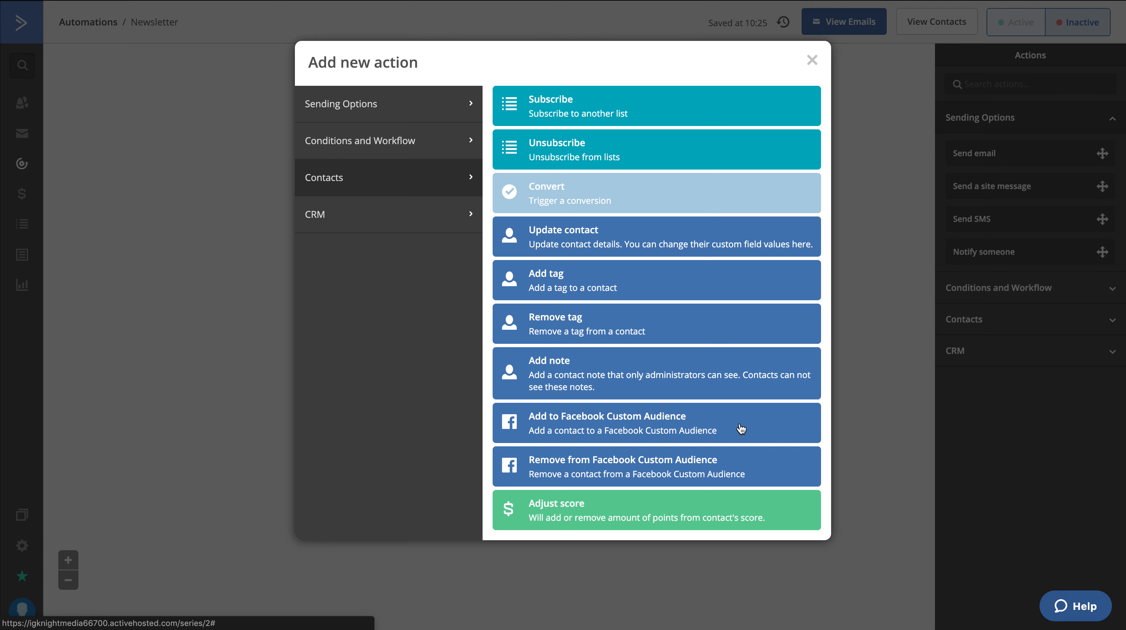
{"action": "left_click", "coordinate": [813, 61]}
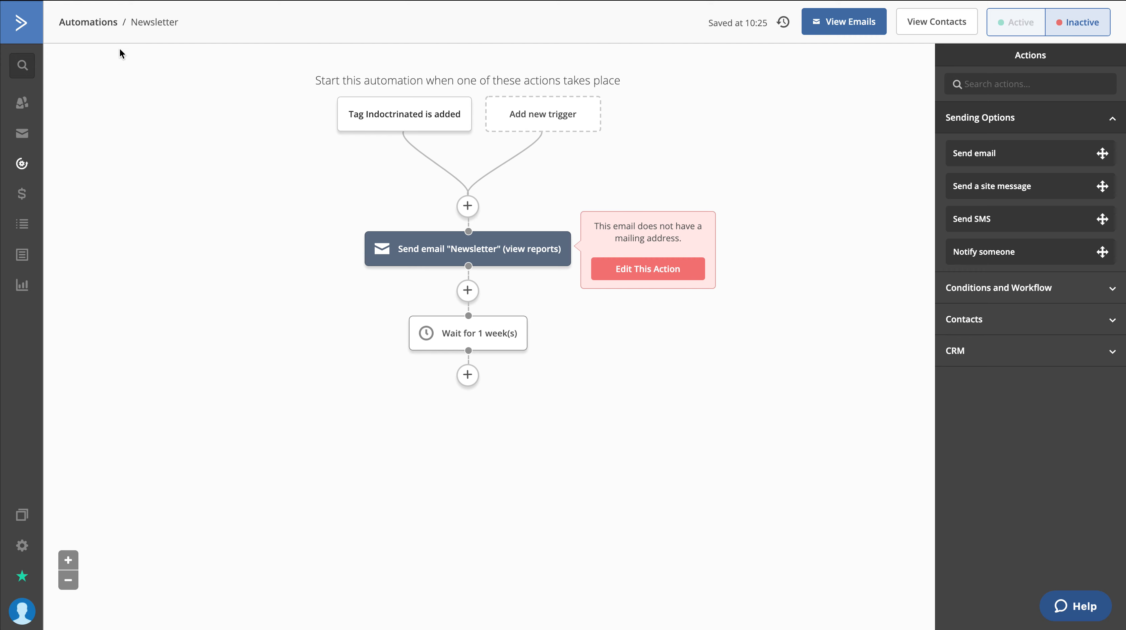
Leave the Newsletter automation and go back to the account's overview dashboard
{"action": "left_click", "coordinate": [23, 177]}
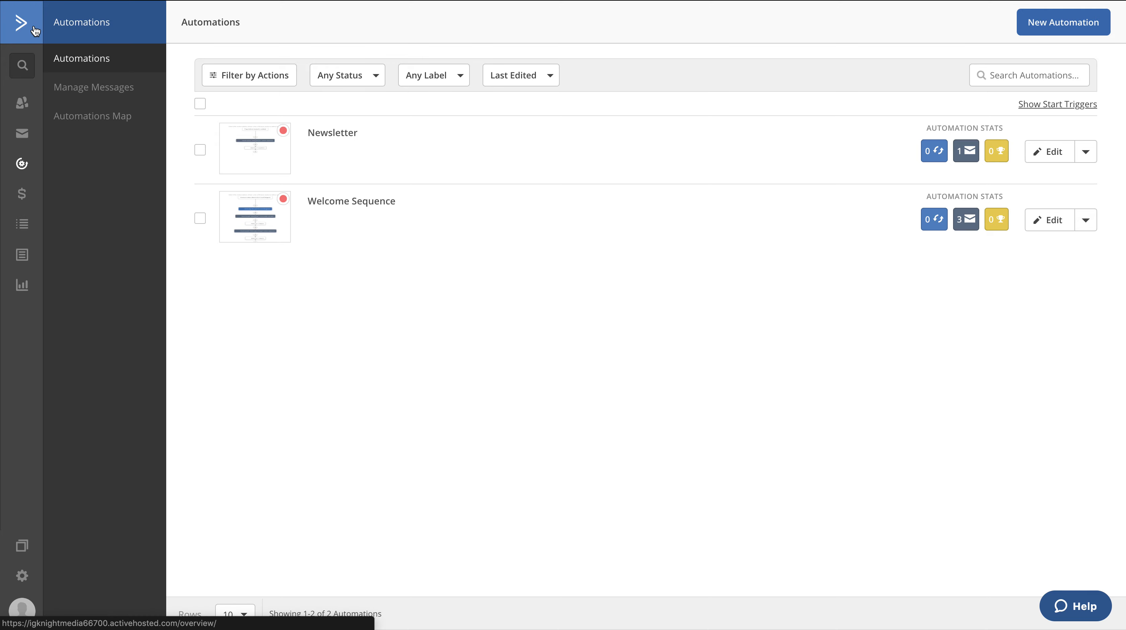
{"action": "left_click", "coordinate": [35, 30]}
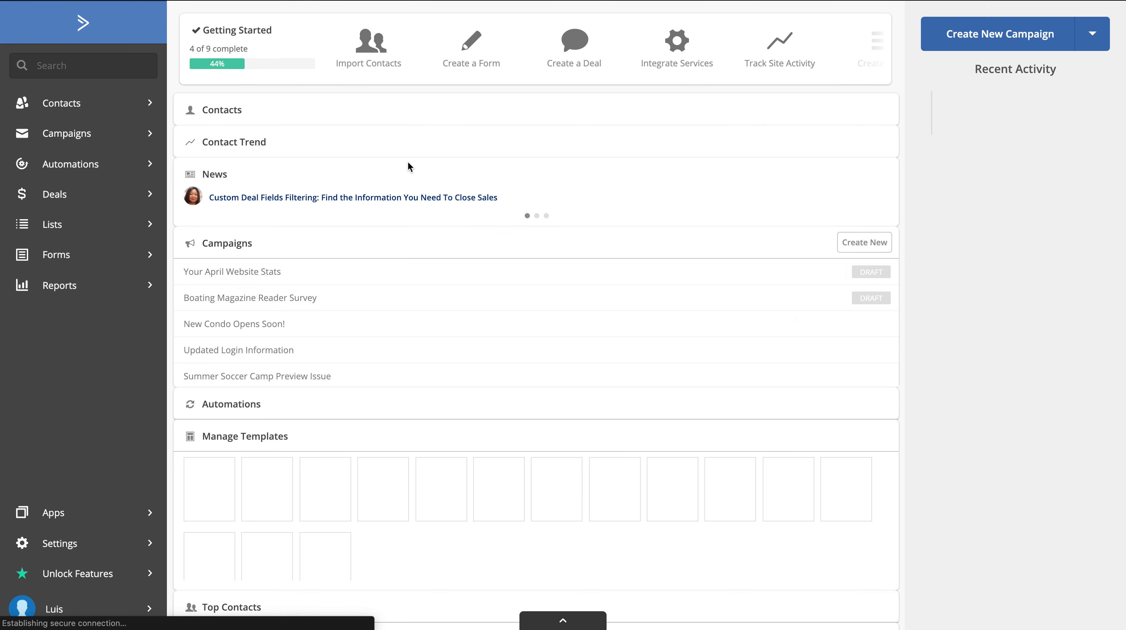